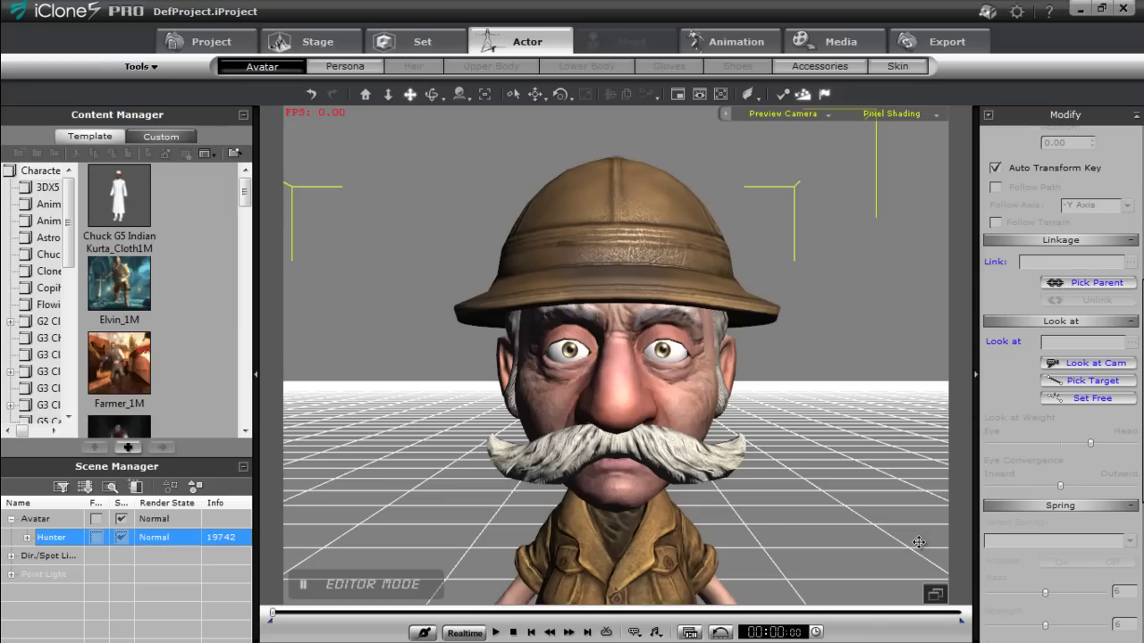
- Open facial puppeteering for the Hunter avatar and preview full face control 1 of the 3DX_Custom profile
right_click_drag(862, 532, 691, 471)
right_click_drag(676, 300, 679, 276)
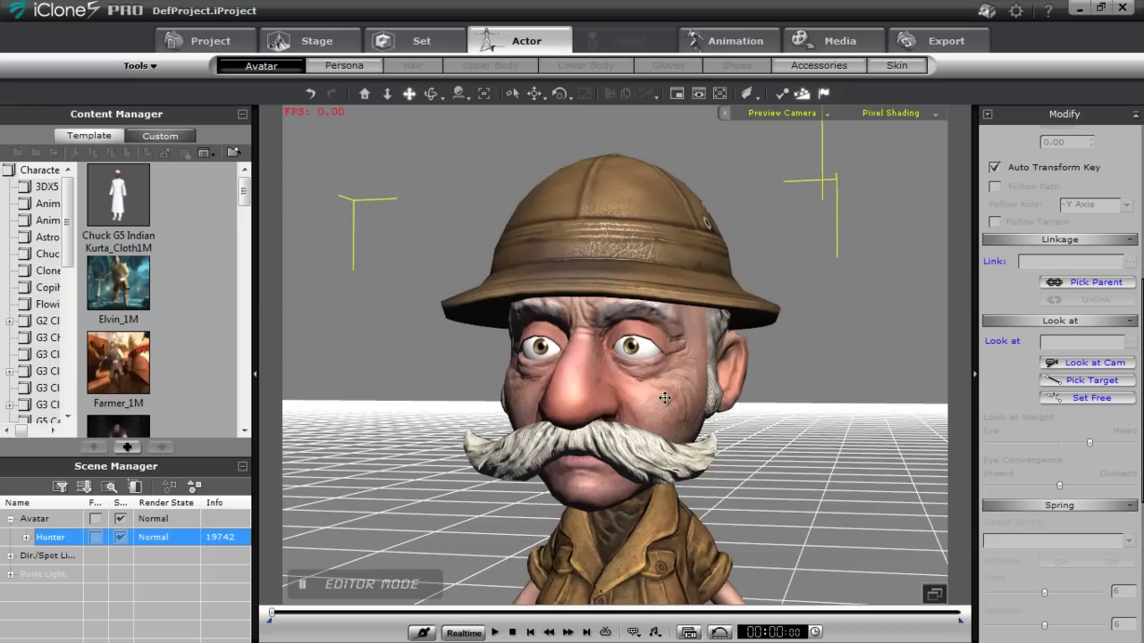
right_click_drag(605, 406, 623, 472)
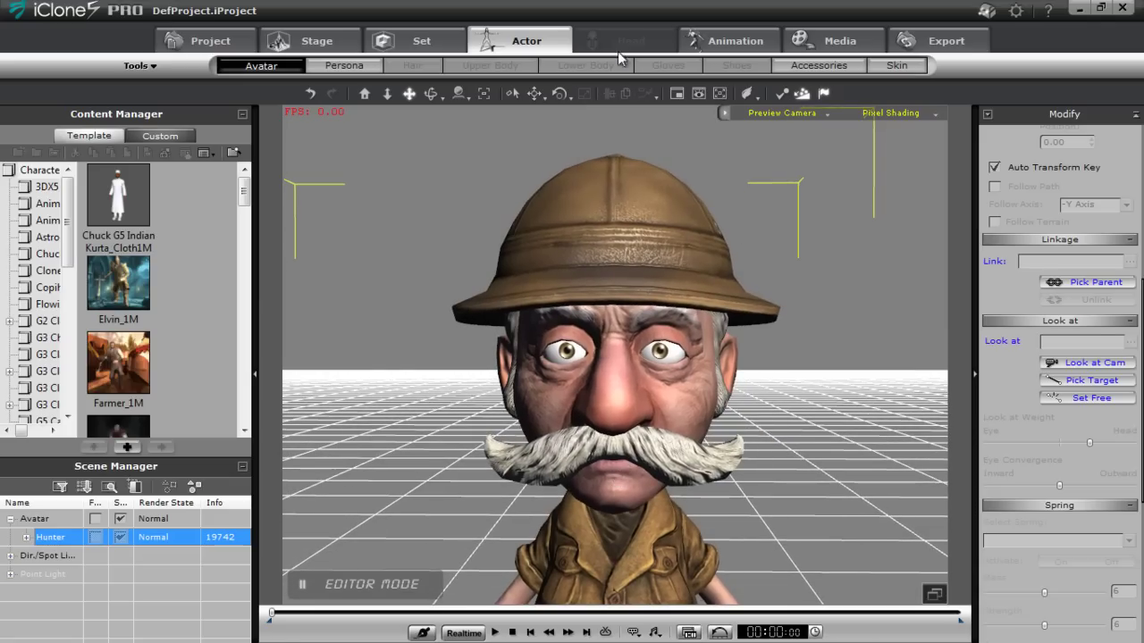
left_click(706, 41)
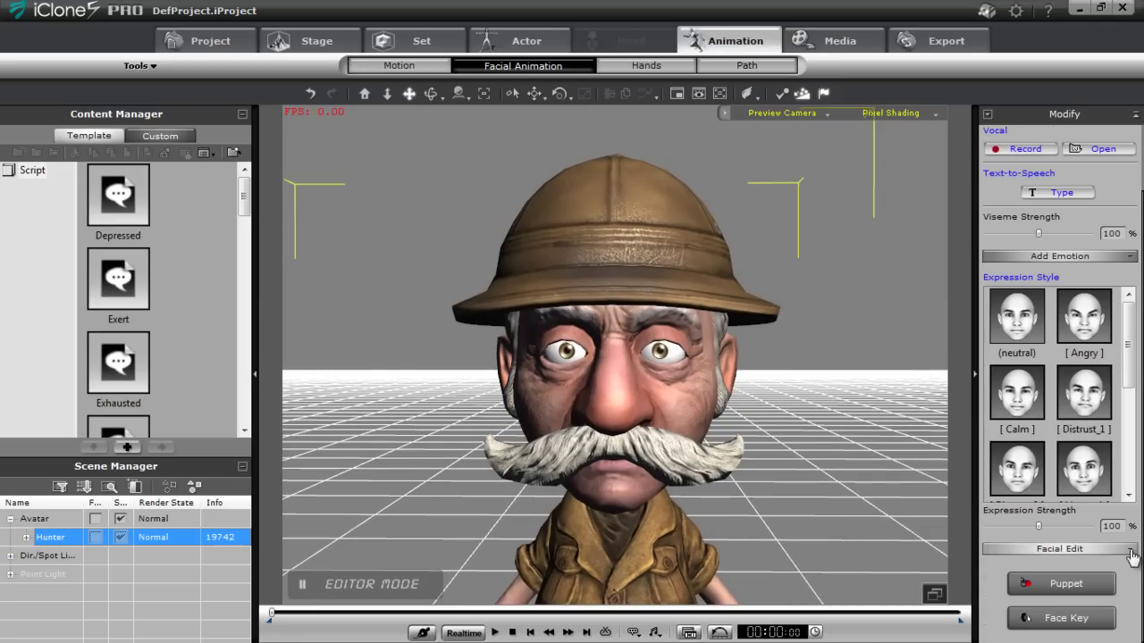
left_click(1067, 590)
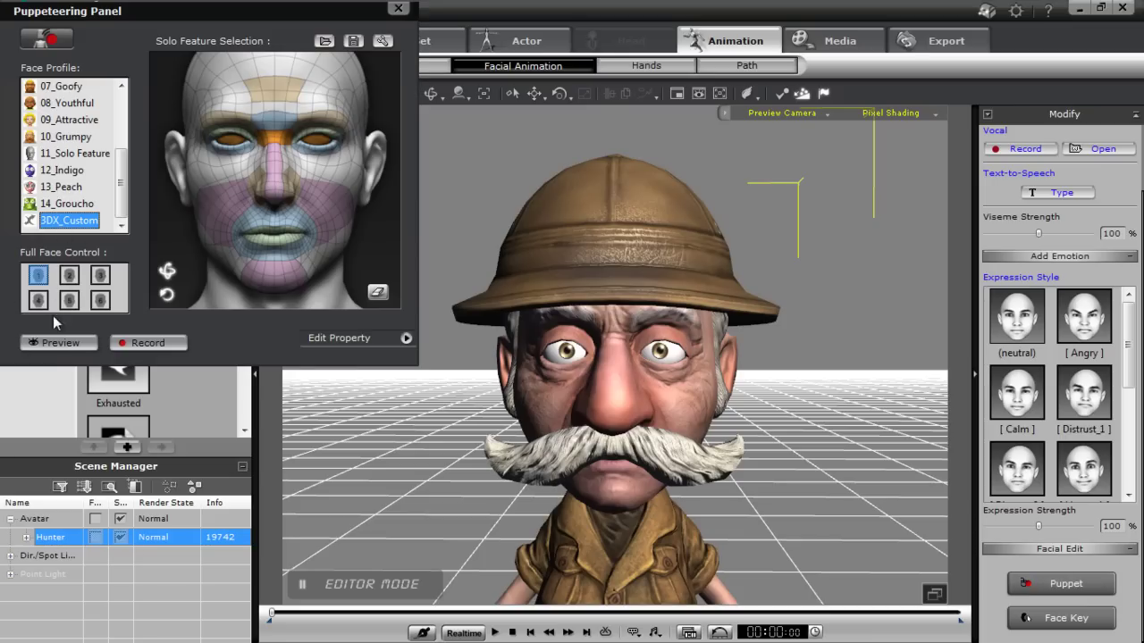
left_click(55, 344)
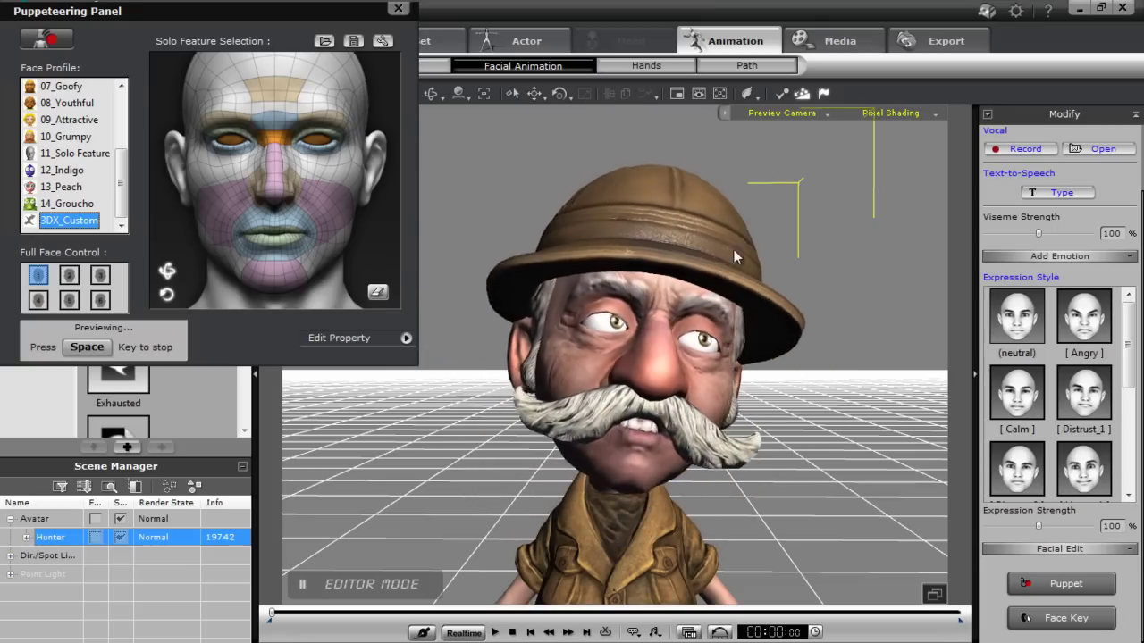
key("space")
- Preview full face controls 6 and 4 of the 3DX_Custom profile on the Hunter's face
left_click(100, 302)
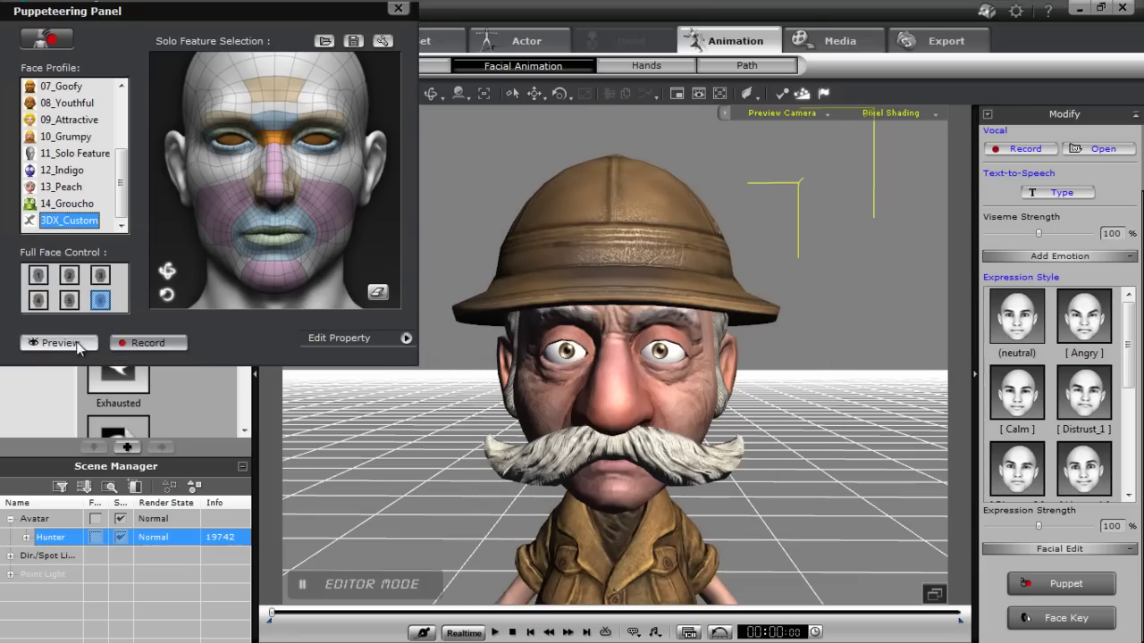
left_click(75, 342)
key("space")
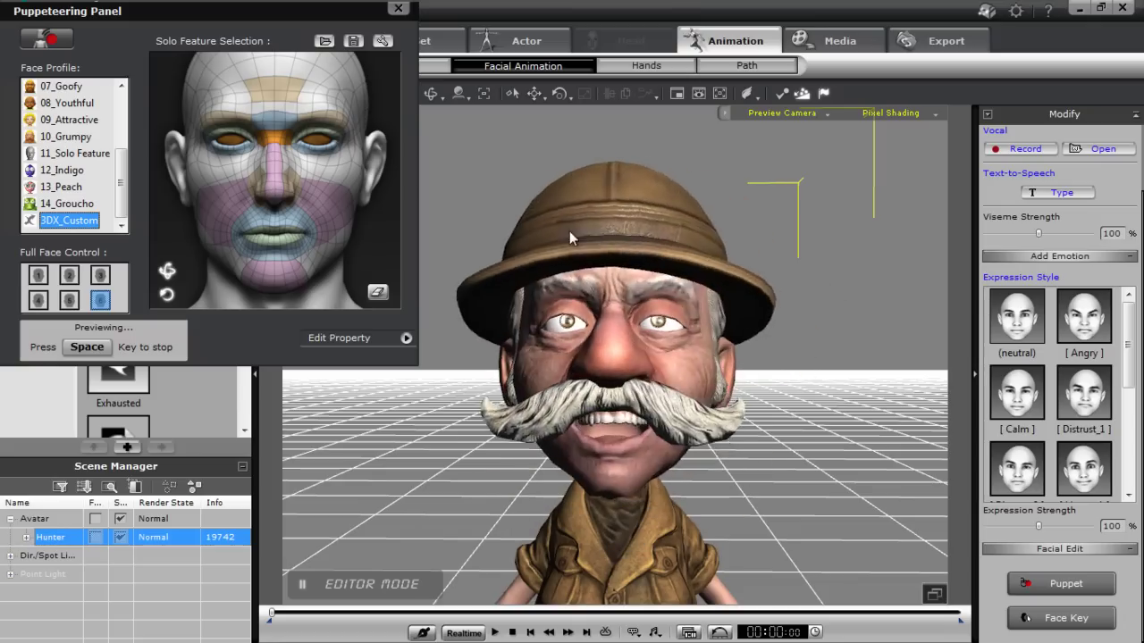
key("space")
left_click(39, 301)
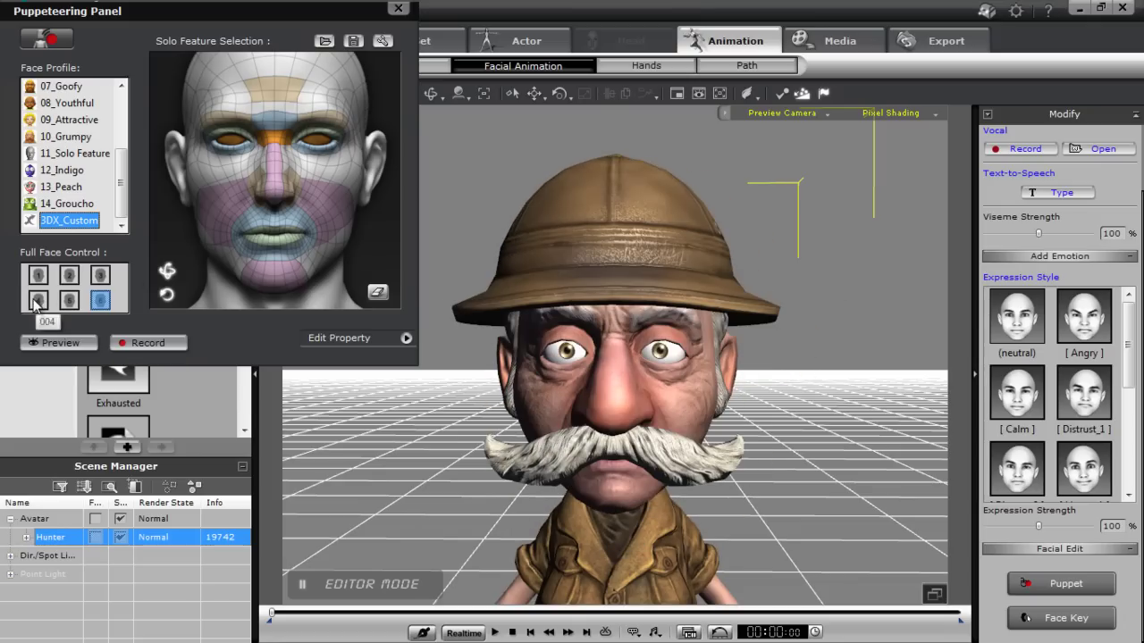
left_click(52, 343)
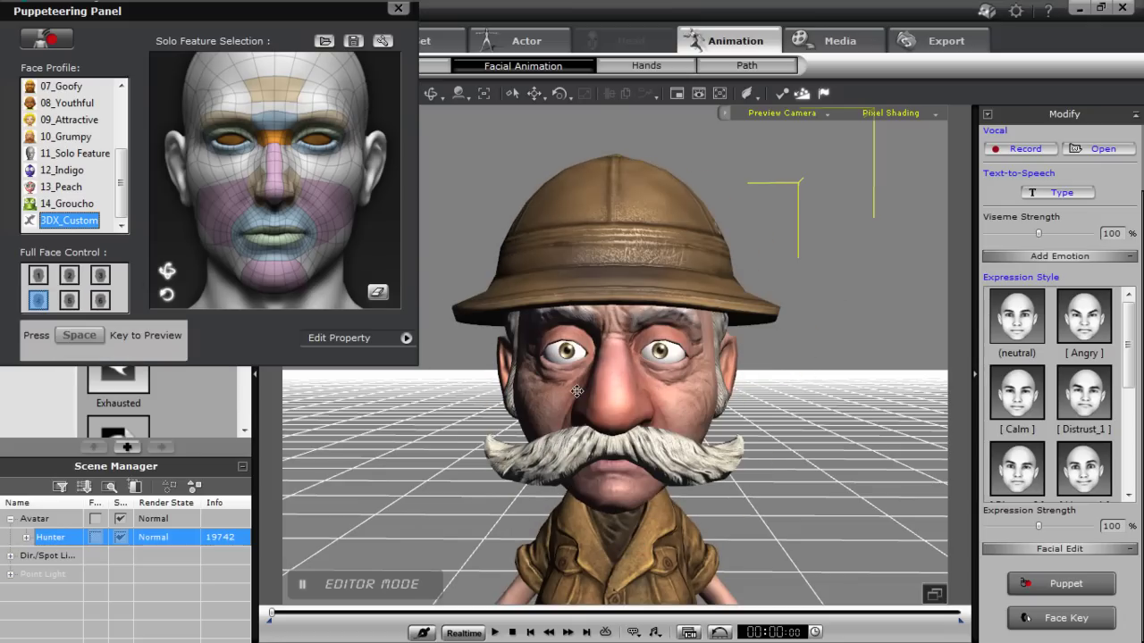
key("space")
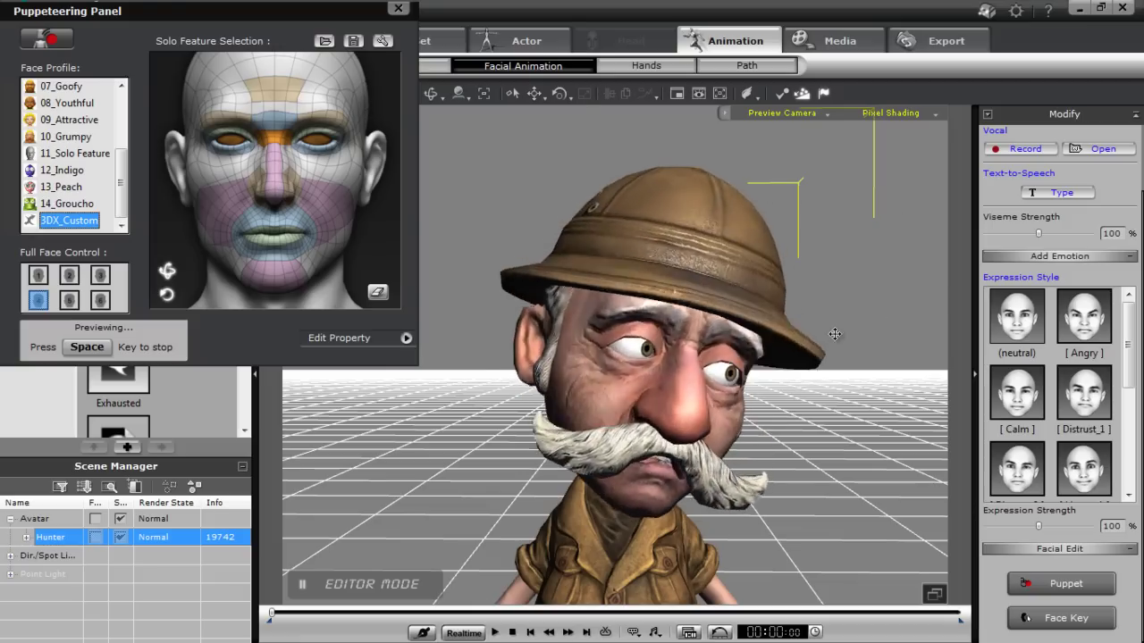
key("space")
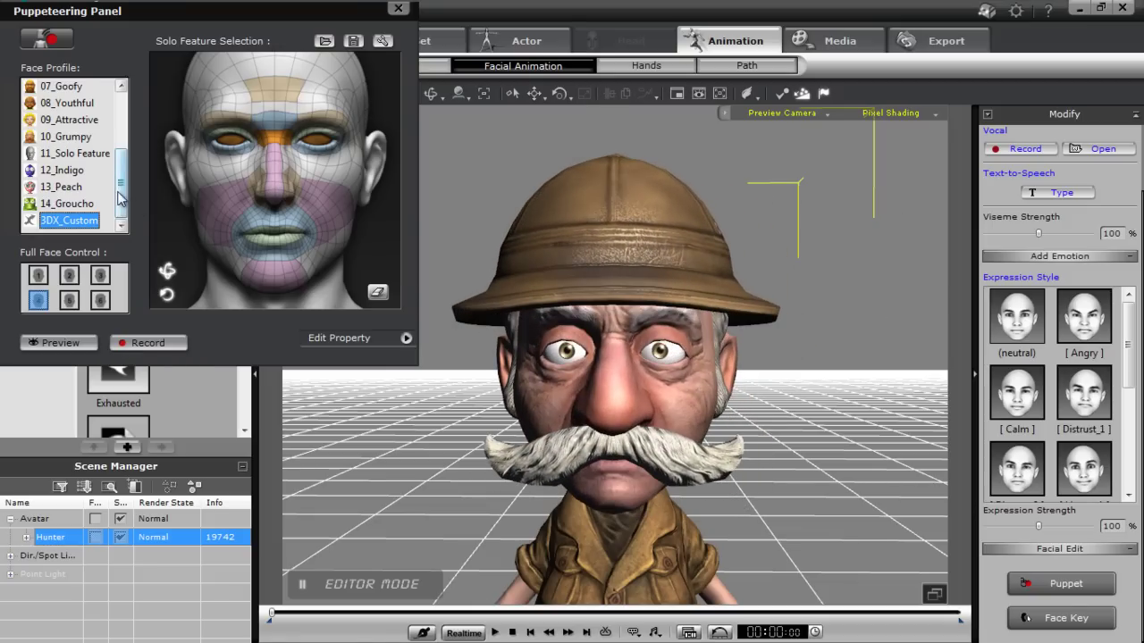
- Switch to the 01_Chuck face profile and preview its first full face control on the Hunter
scroll(90, 170, "up", 3)
left_click(61, 103)
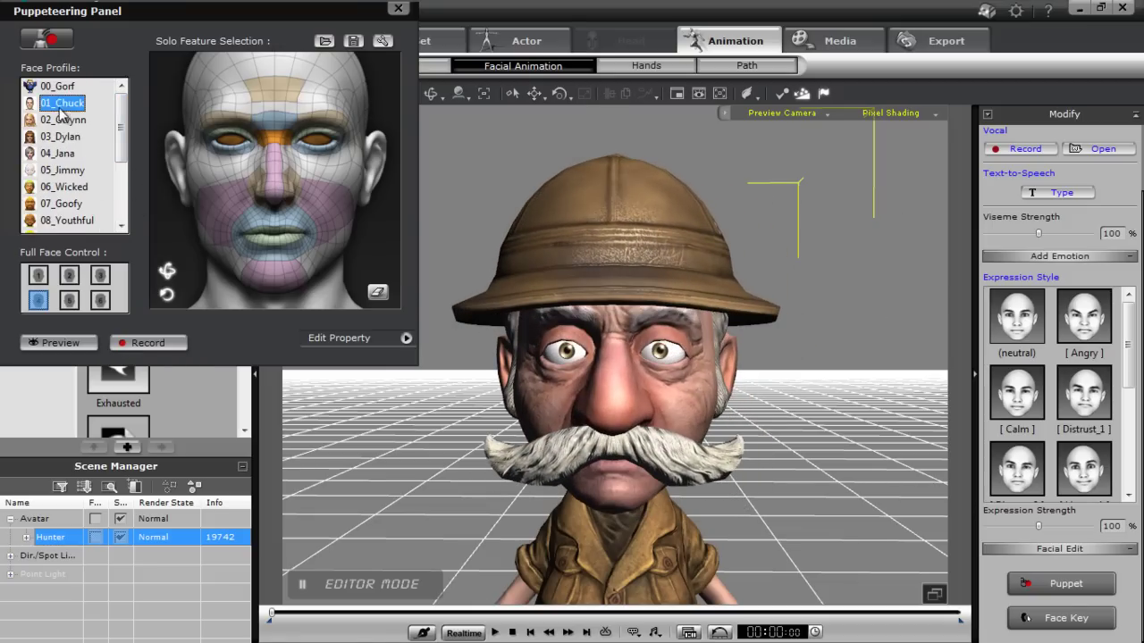
left_click(60, 342)
key("space")
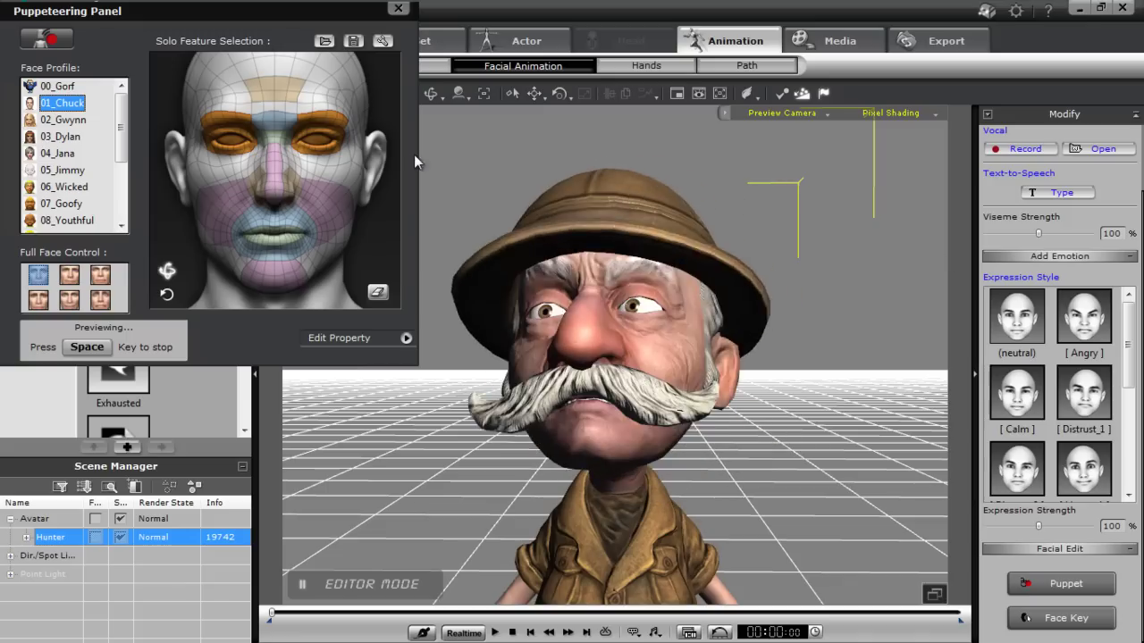
key("space")
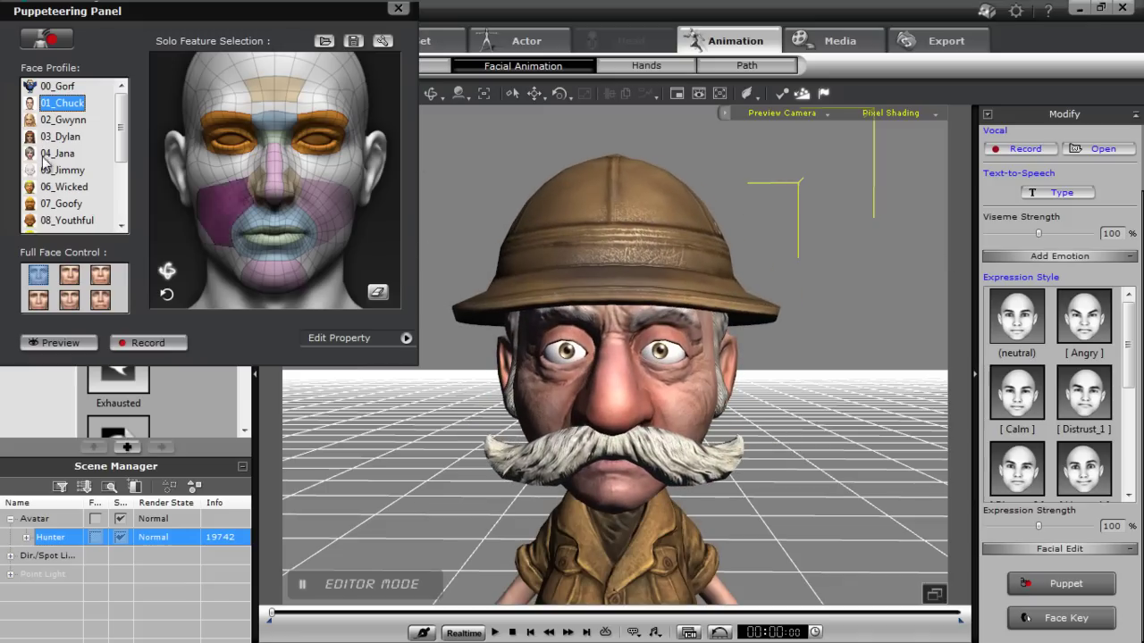
- Preview full face controls 6 and 3 of the 01_Chuck profile on the Hunter's face
left_click(103, 302)
left_click(60, 342)
key("space")
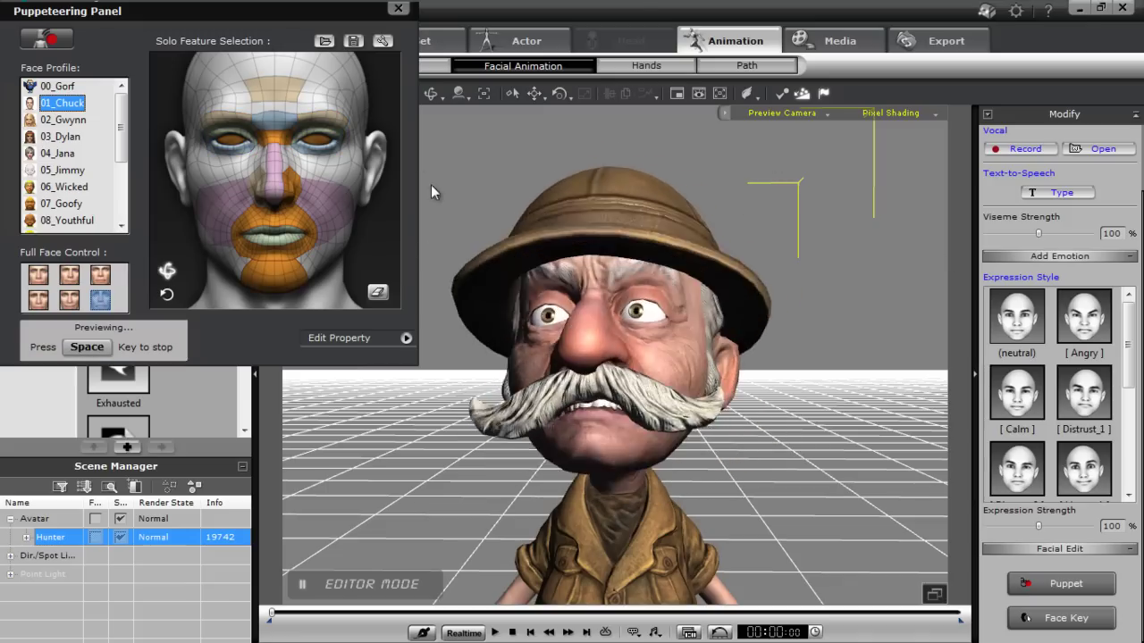
key("space")
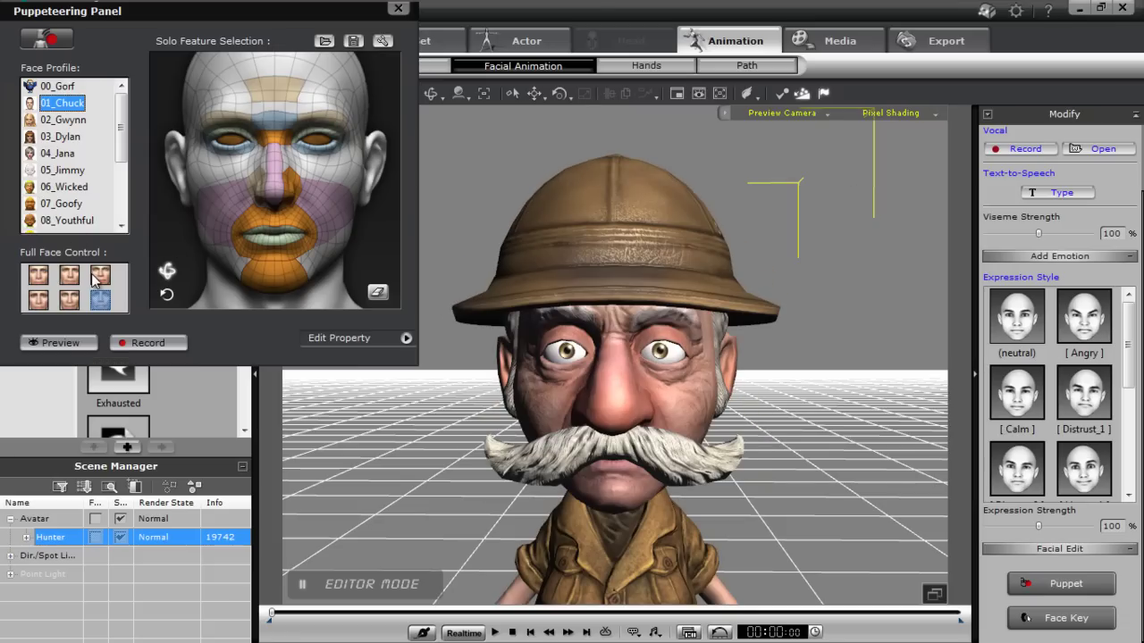
left_click(97, 277)
left_click(76, 341)
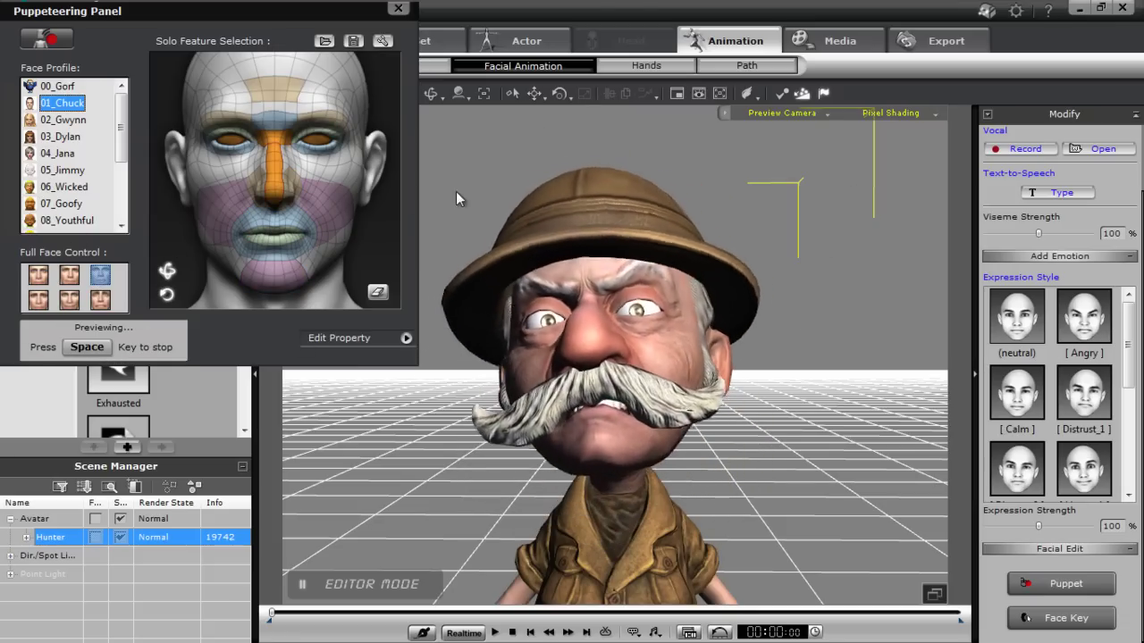
key("space")
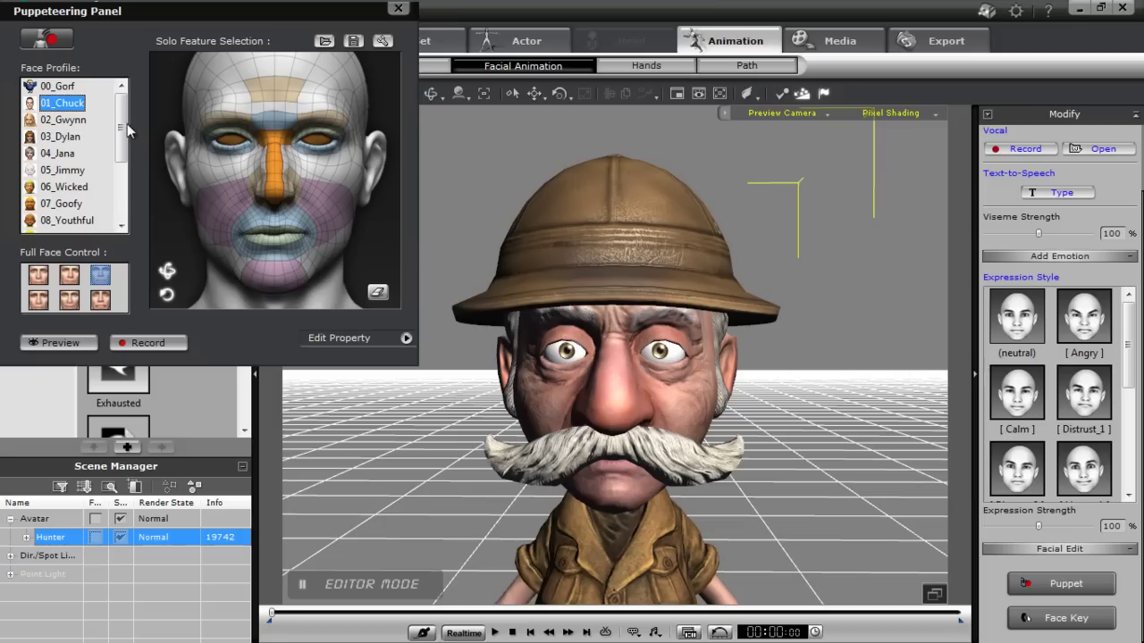
- Return to the 3DX_Custom face profile, choose full face control 4 and preview it
scroll(125, 125, "down", 3)
left_click(79, 221)
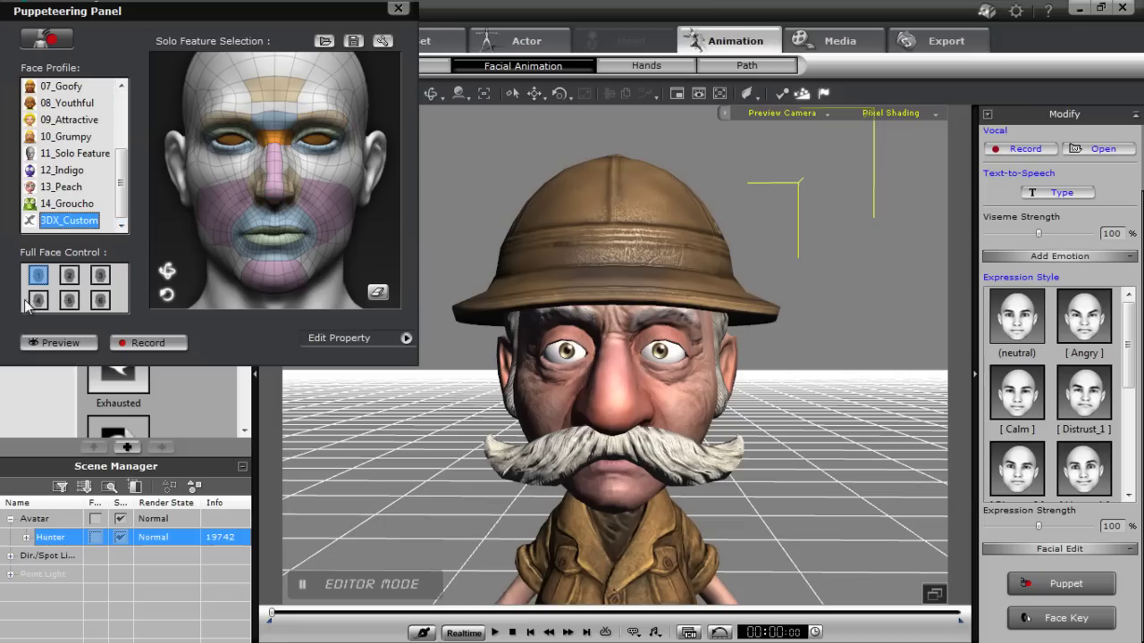
left_click(36, 302)
left_click(55, 340)
key("space")
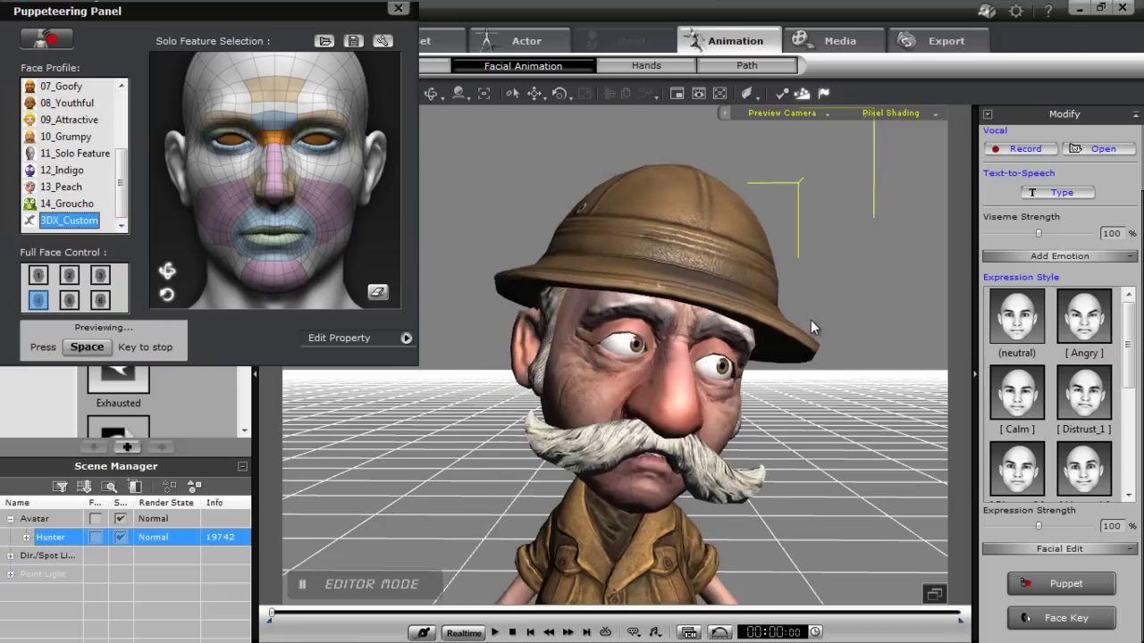
key("space")
- Record about 8 seconds of facial puppeteering from the timeline start and close the Puppeteering Panel
left_click(168, 346)
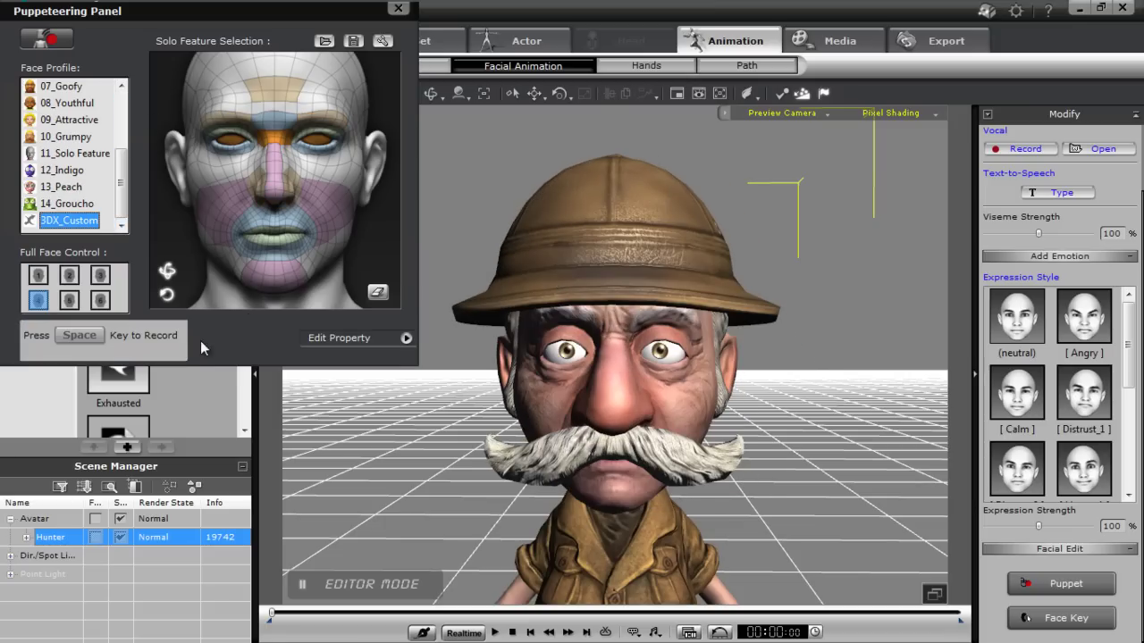
key("space")
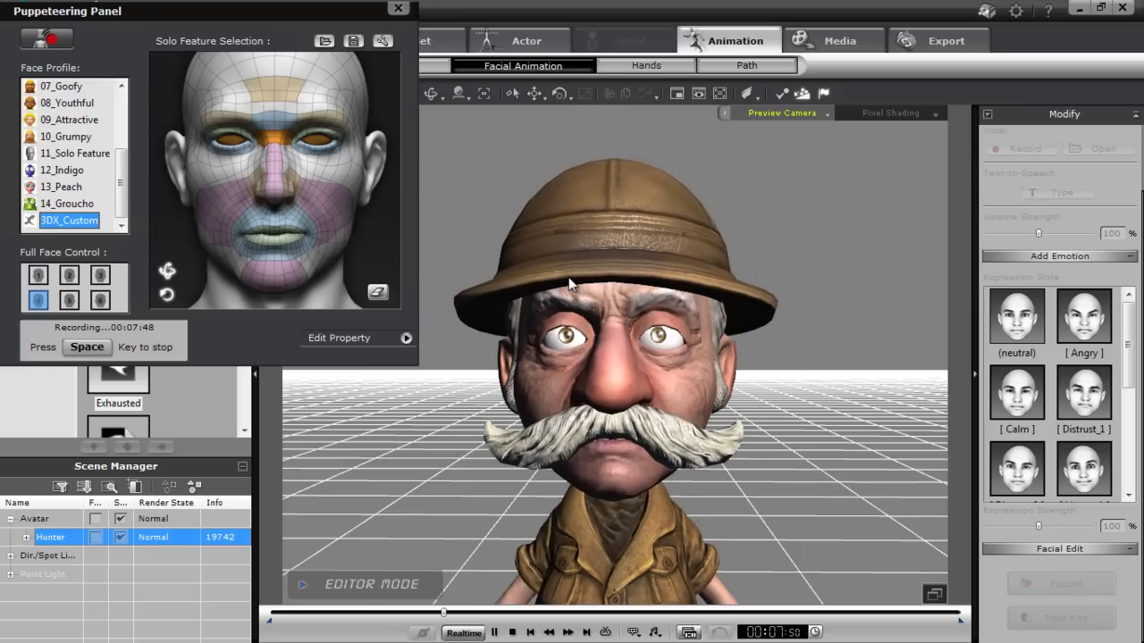
key("space")
left_click(398, 9)
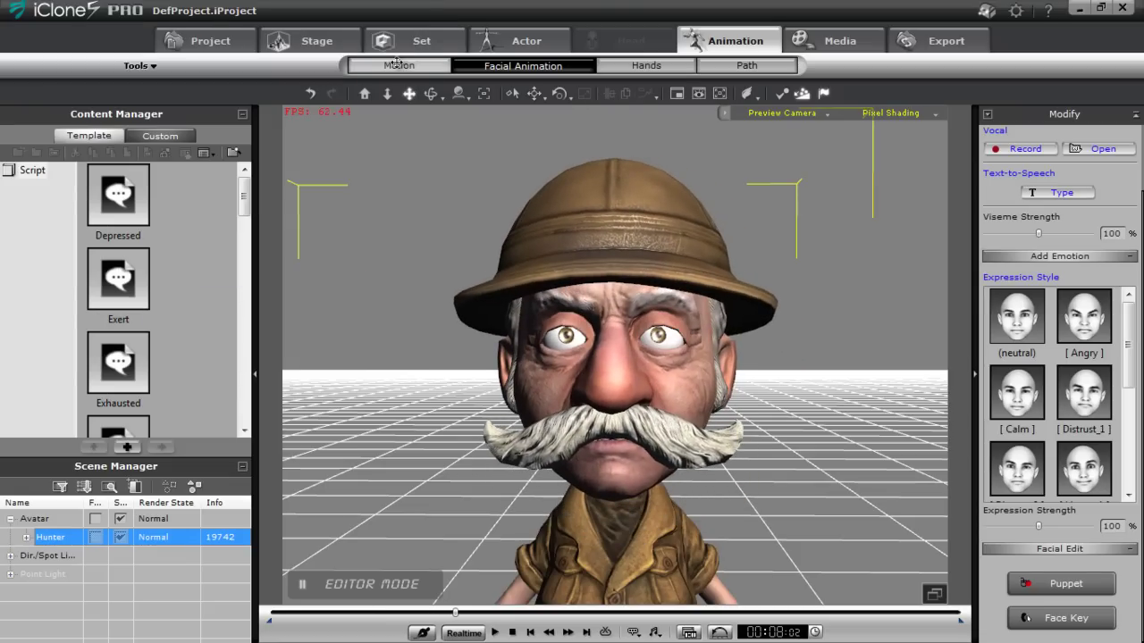
- Return to the first frame, import Avoid.mp3 as the Hunter's voice clip and play back the lip-sync
left_click(512, 632)
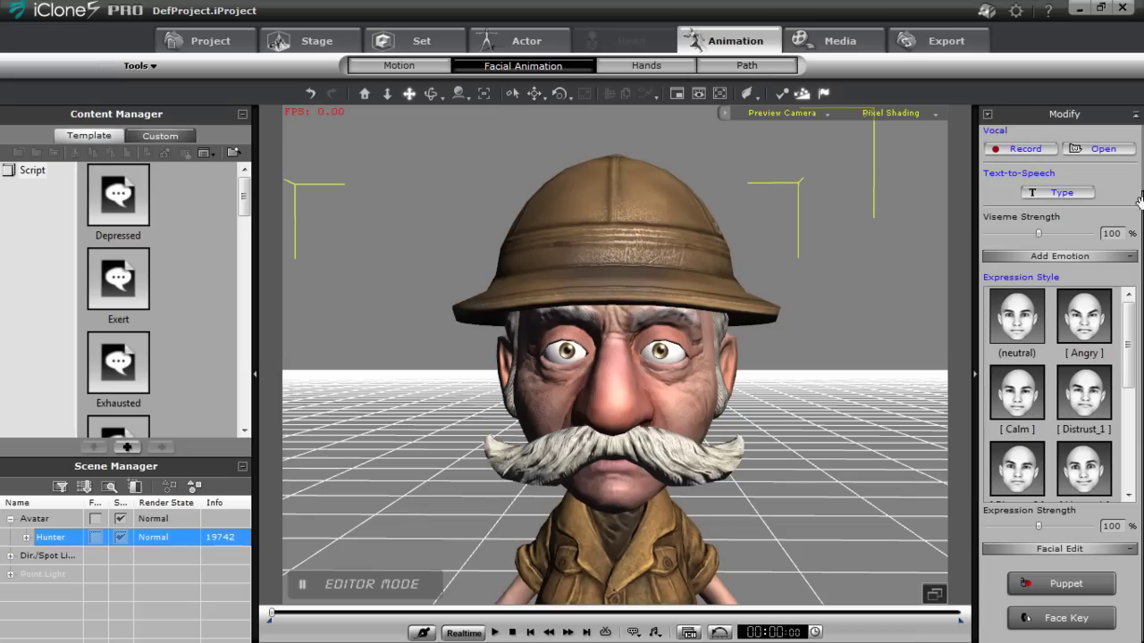
scroll(1141, 337, "up", 2)
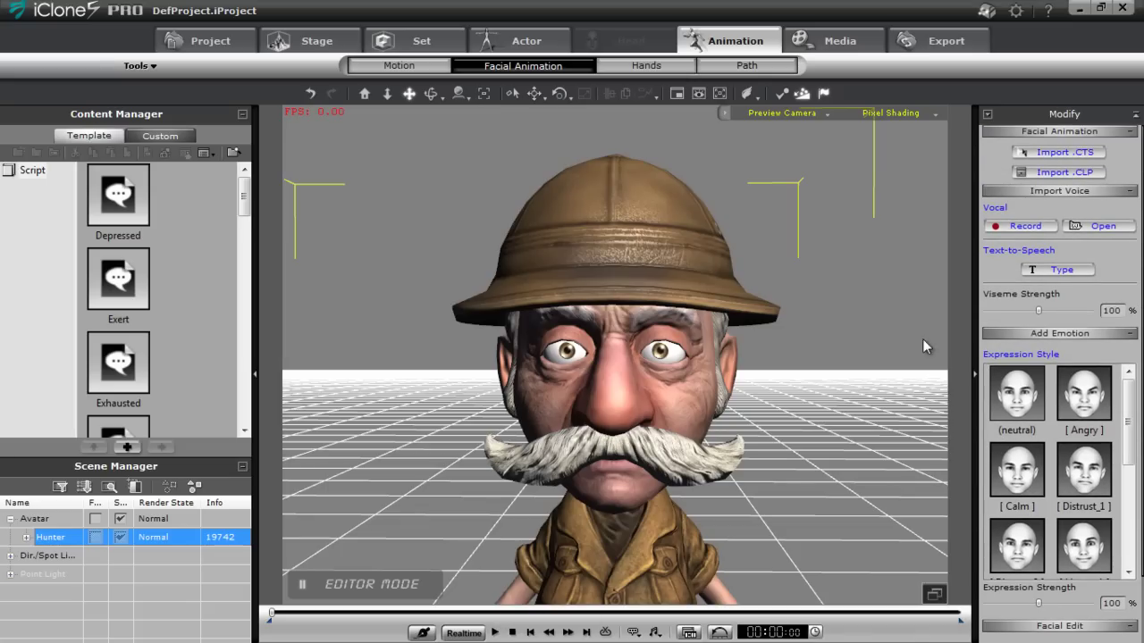
left_click(1103, 226)
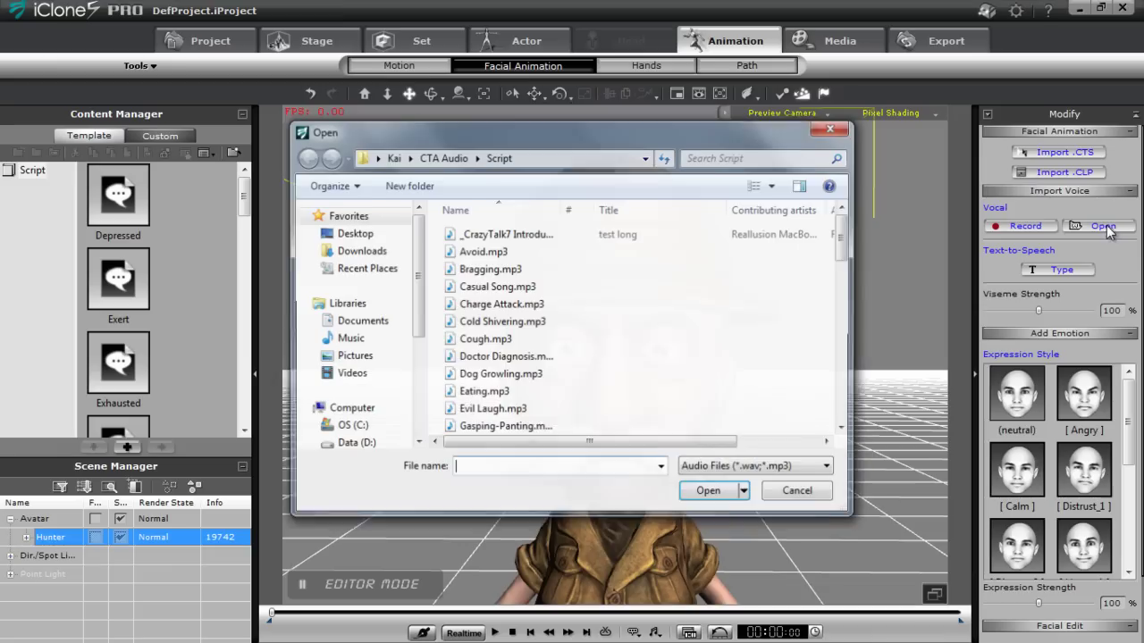
left_click(482, 253)
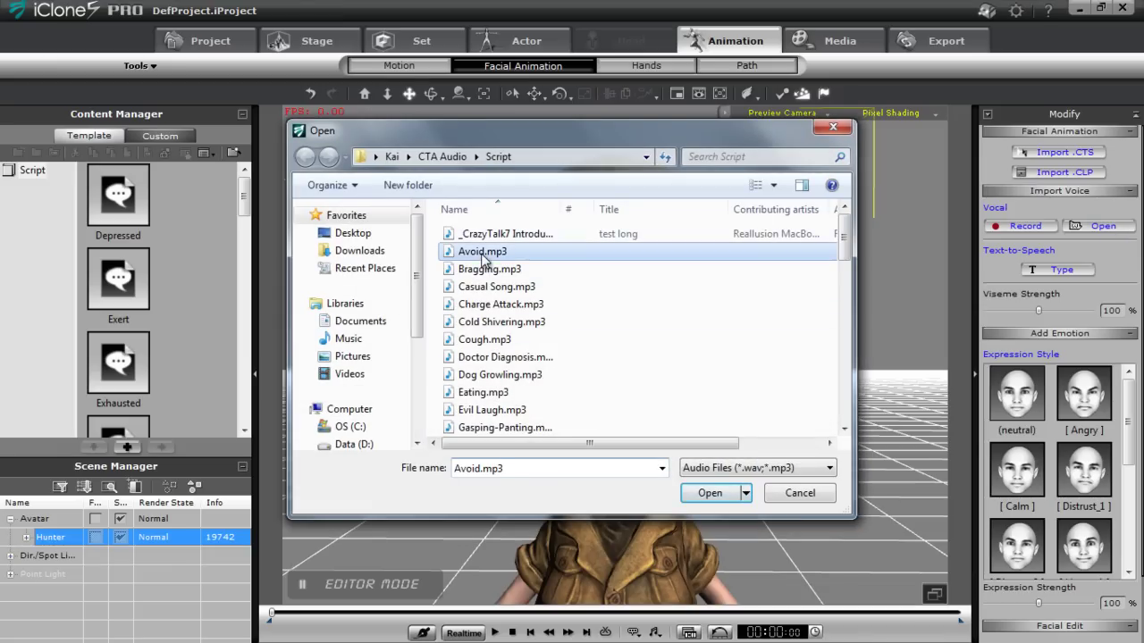
left_click(709, 494)
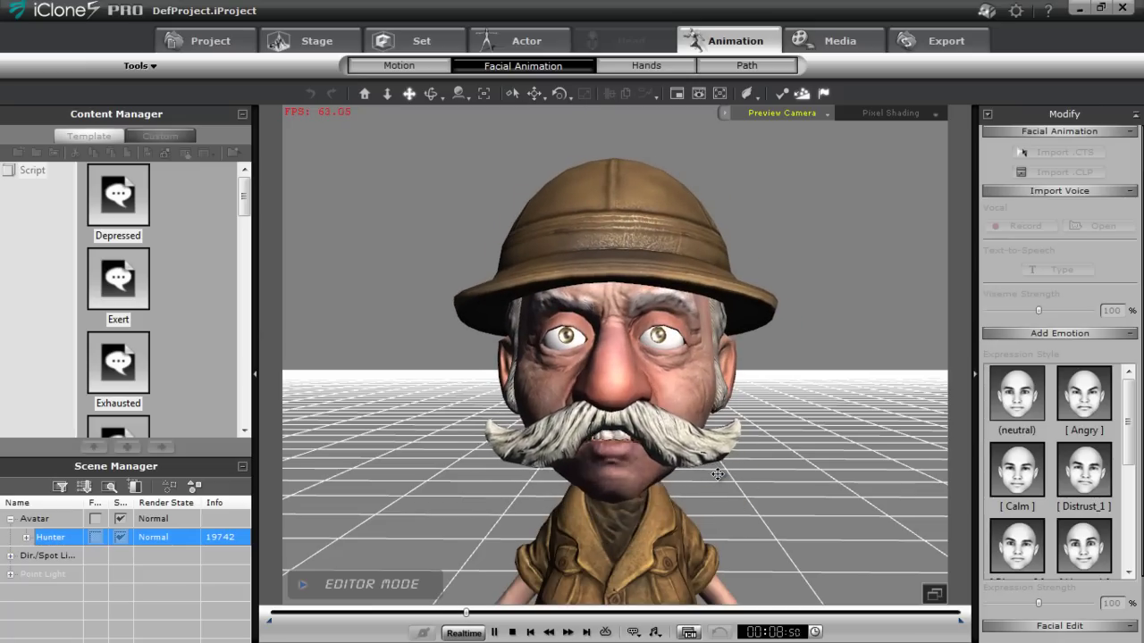
key("space")
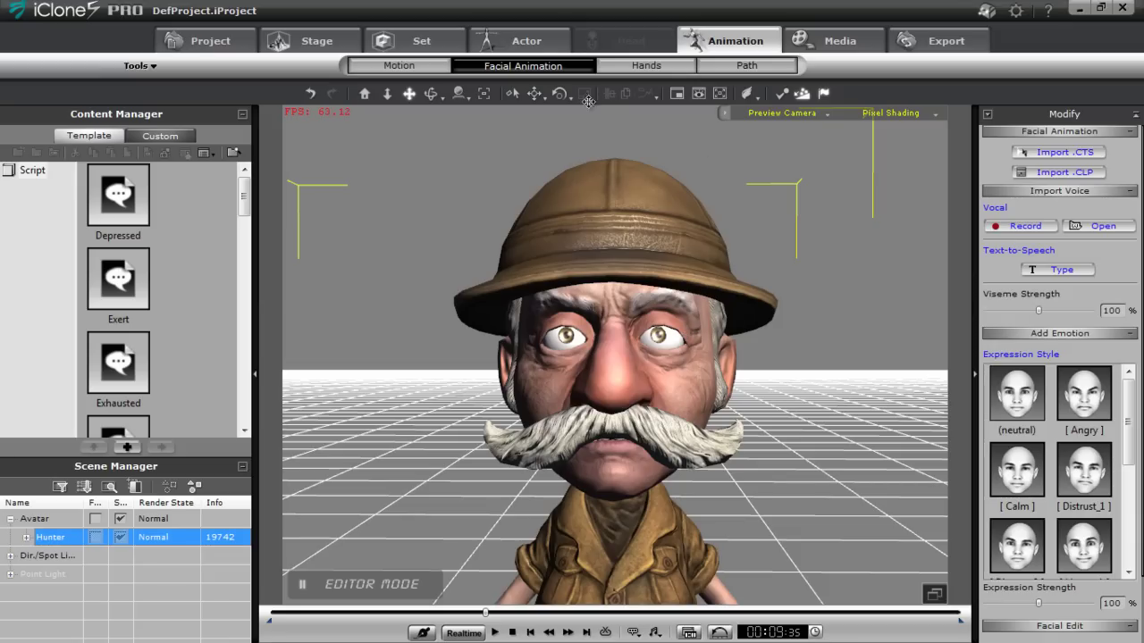
- Open the Hunter's avatar settings and choose Normal as the Auto-Blink mode
left_click(526, 43)
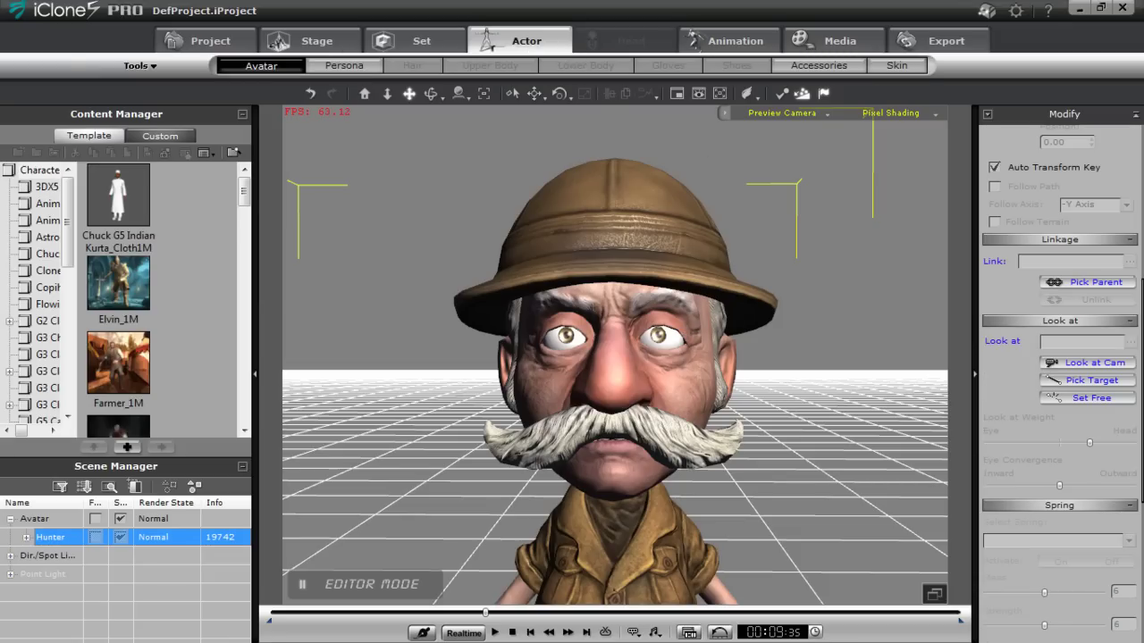
left_click_drag(1141, 377, 1141, 202)
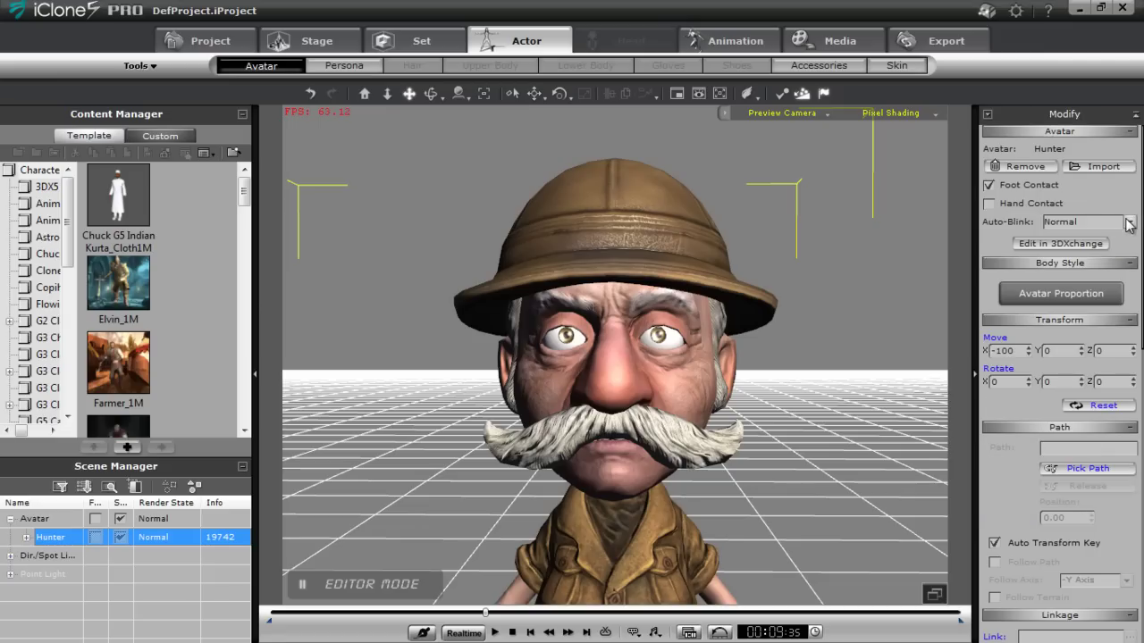
left_click(1130, 222)
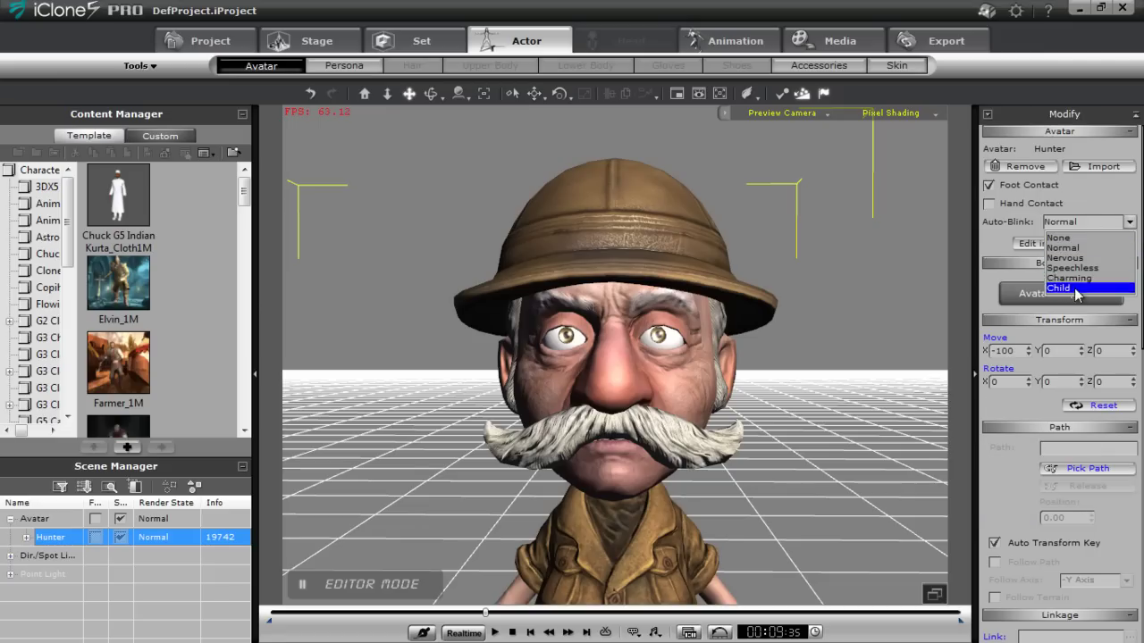
left_click(1063, 247)
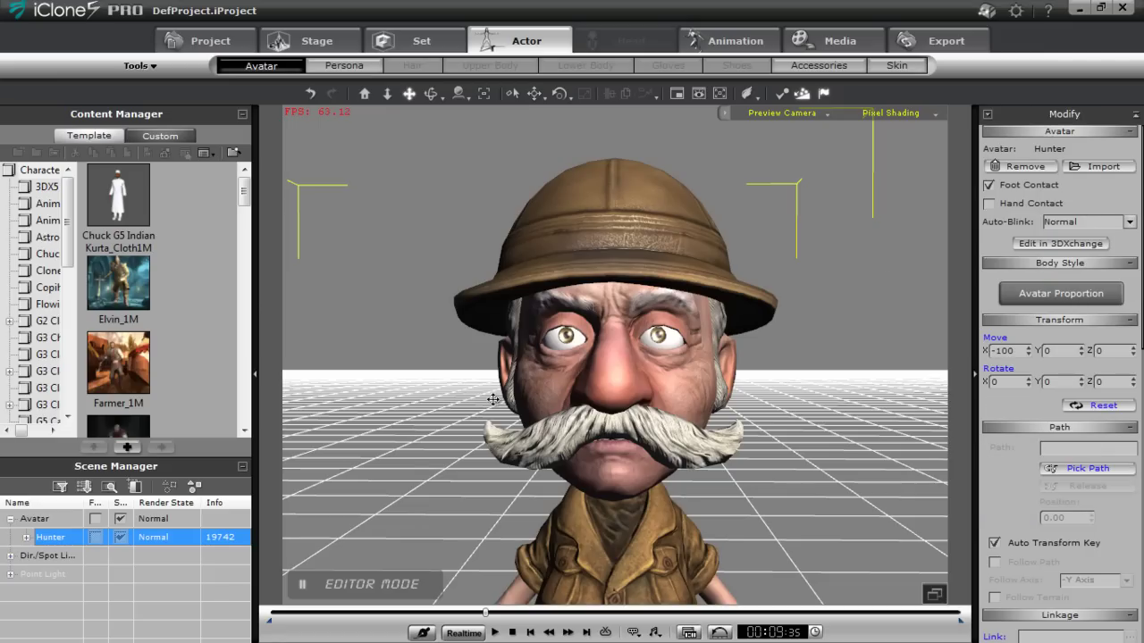
- Show the Hunter's Look at settings, view the face from several angles and return to the first frame
right_click_drag(675, 298, 678, 334)
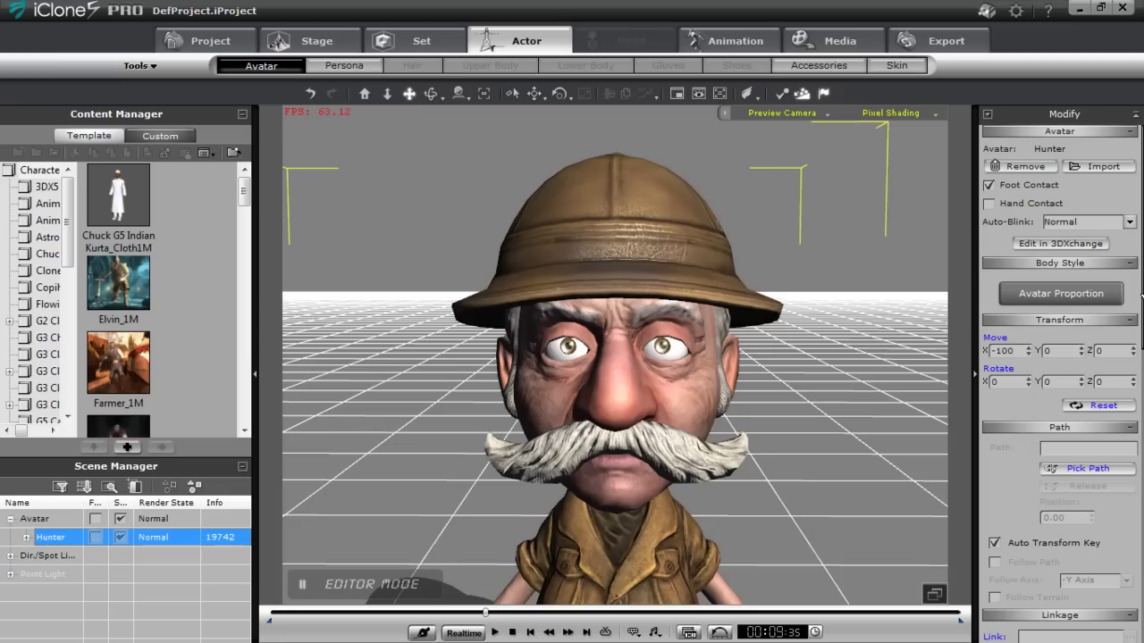
left_click_drag(1142, 271, 1142, 364)
right_click_drag(818, 342, 733, 353)
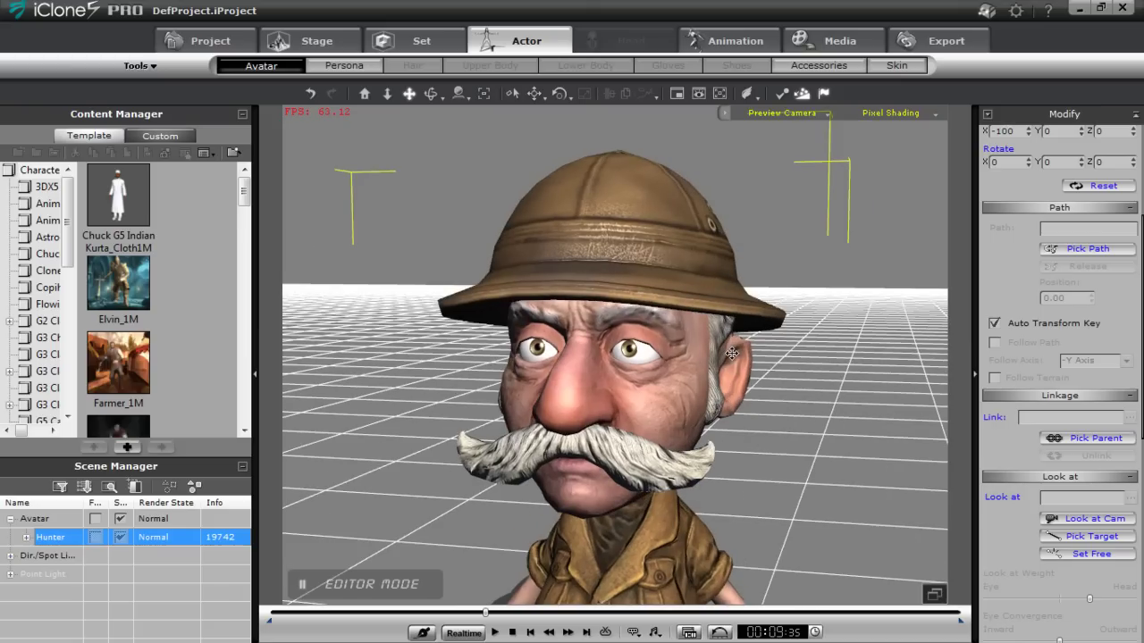
left_click(1089, 527)
right_click_drag(768, 344, 856, 545)
left_click(512, 633)
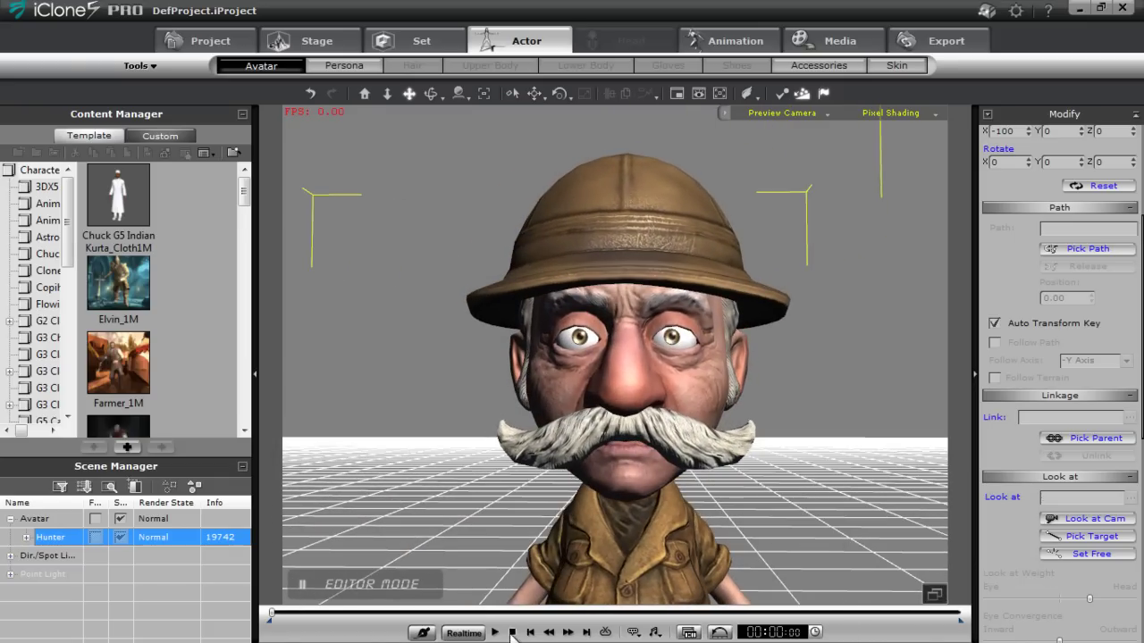
right_click(643, 384)
left_click(728, 504)
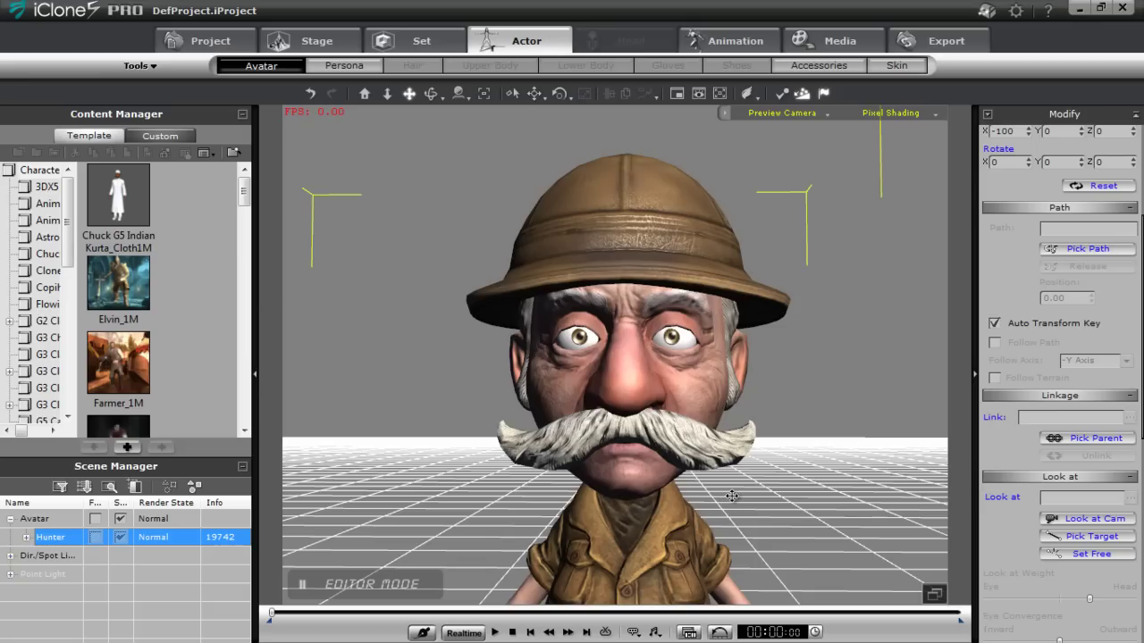
- Switch to the FBX folder and import Hunter.fbx into iClone 3DXchange5 with the Import FBX options left unchanged
key("alt+Tab")
key("alt+Tab")
key("alt+Tab")
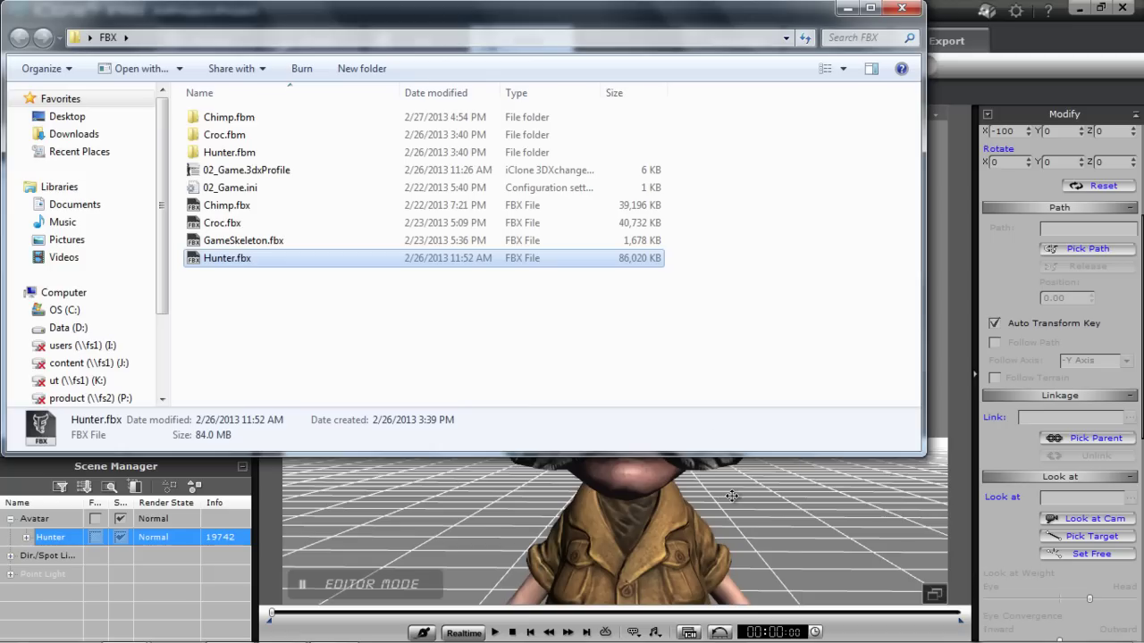
left_click_drag(231, 262, 562, 387)
key("alt+Tab")
key("alt+Tab")
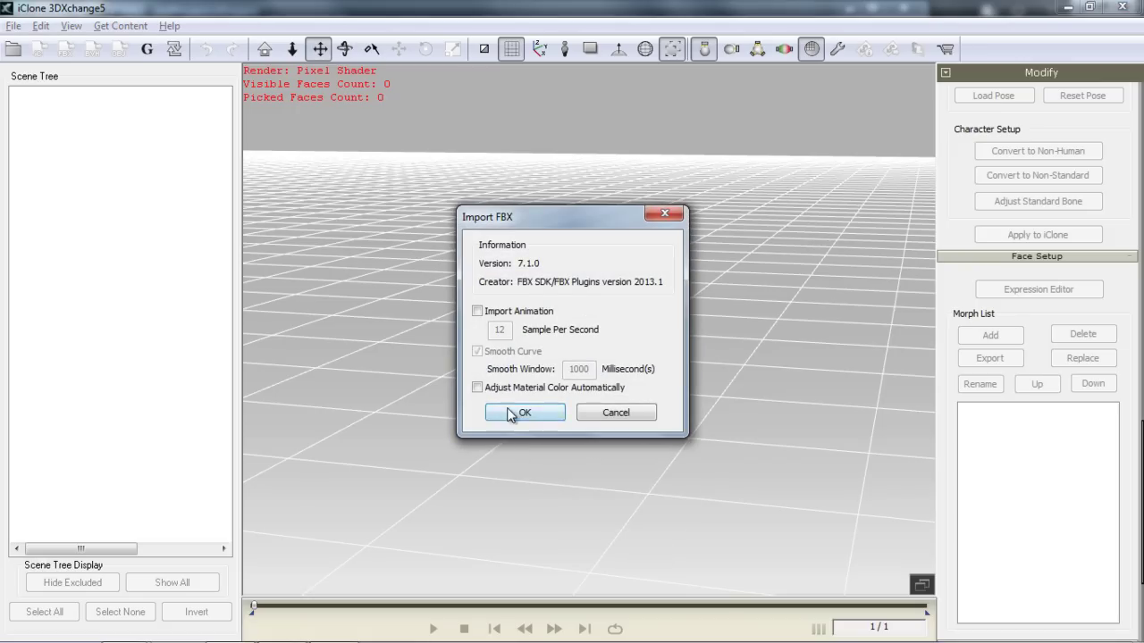
left_click(509, 413)
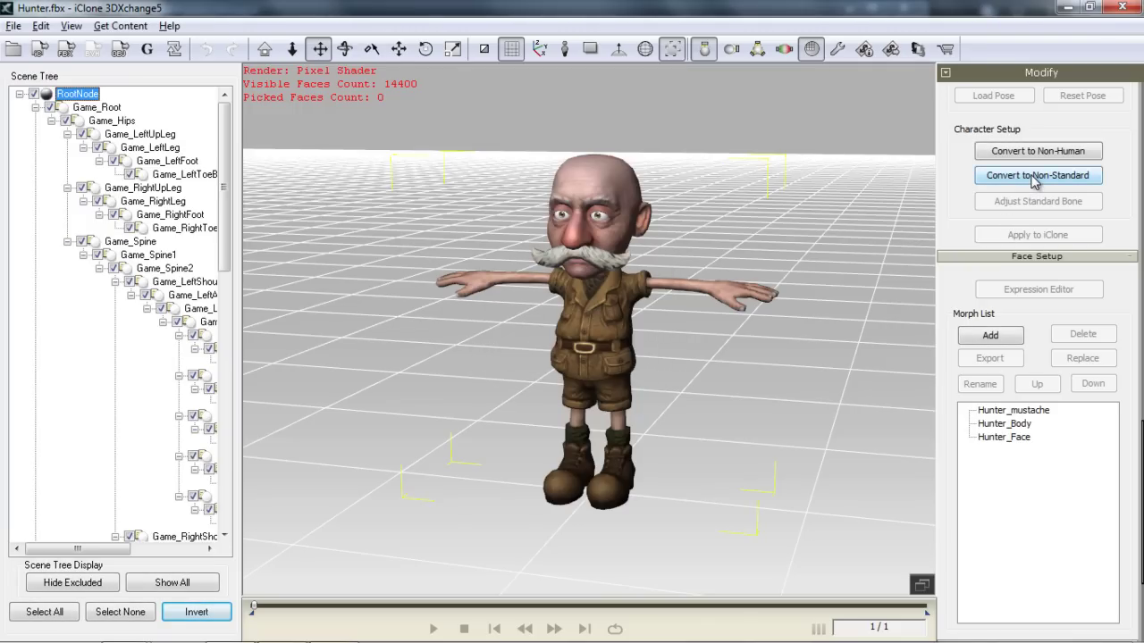
- Convert the imported character to Non-Standard and map its bones with the Maya Human-IK preset
left_click(1035, 178)
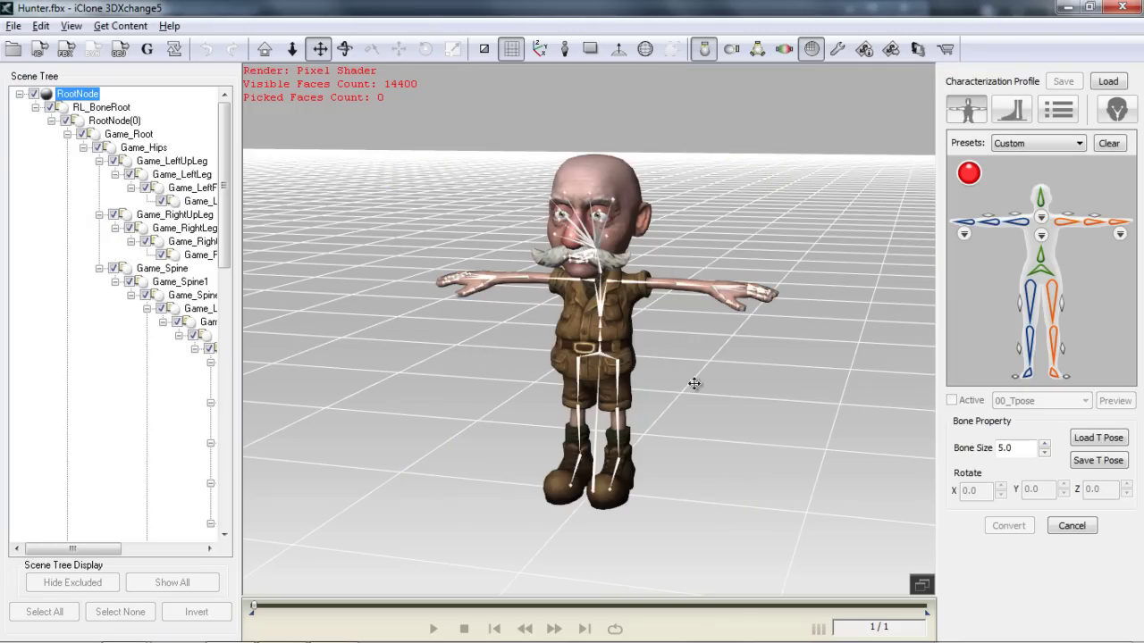
right_click_drag(754, 361, 652, 348)
left_click(1077, 144)
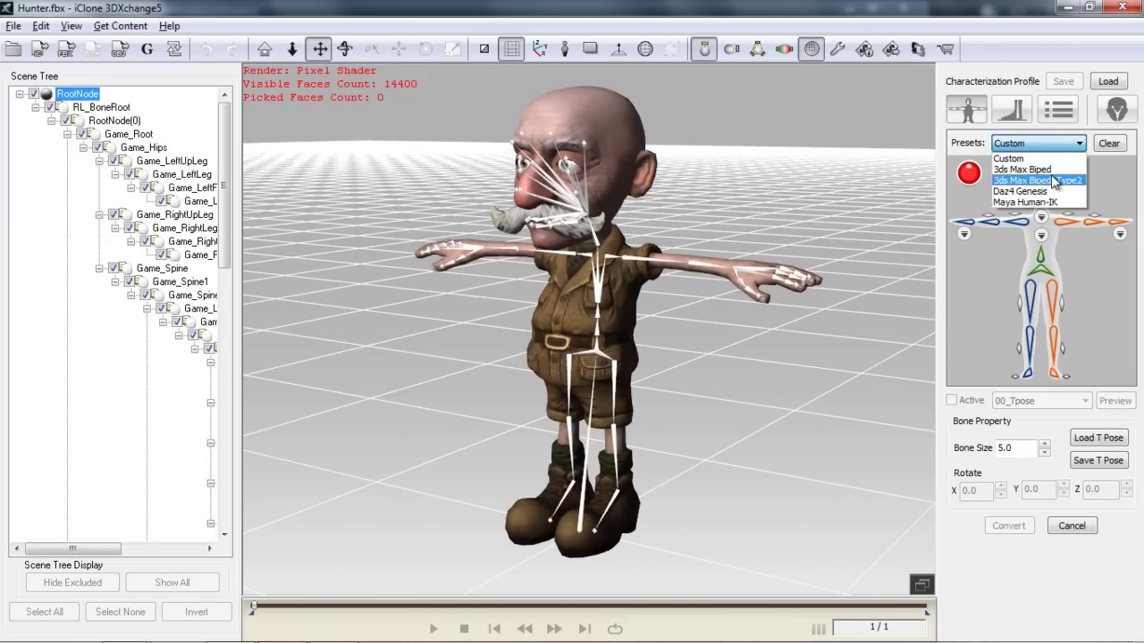
left_click(1038, 203)
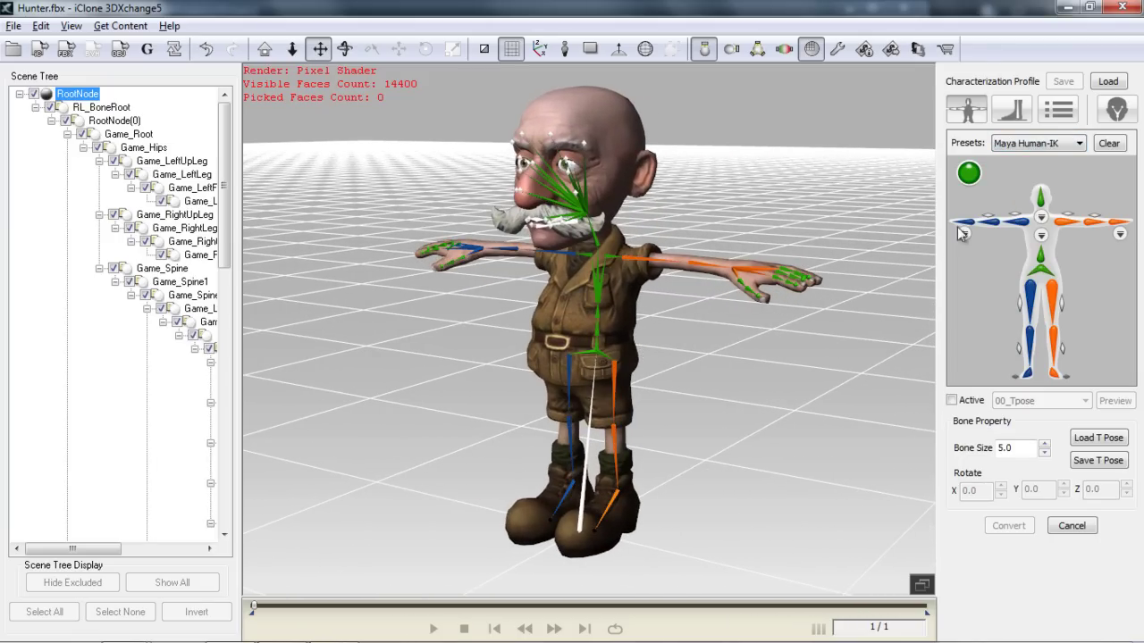
- Examine the mapped body and face bones on the character from several angles and up close
right_click_drag(593, 382, 529, 413)
scroll(706, 381, "up", 4)
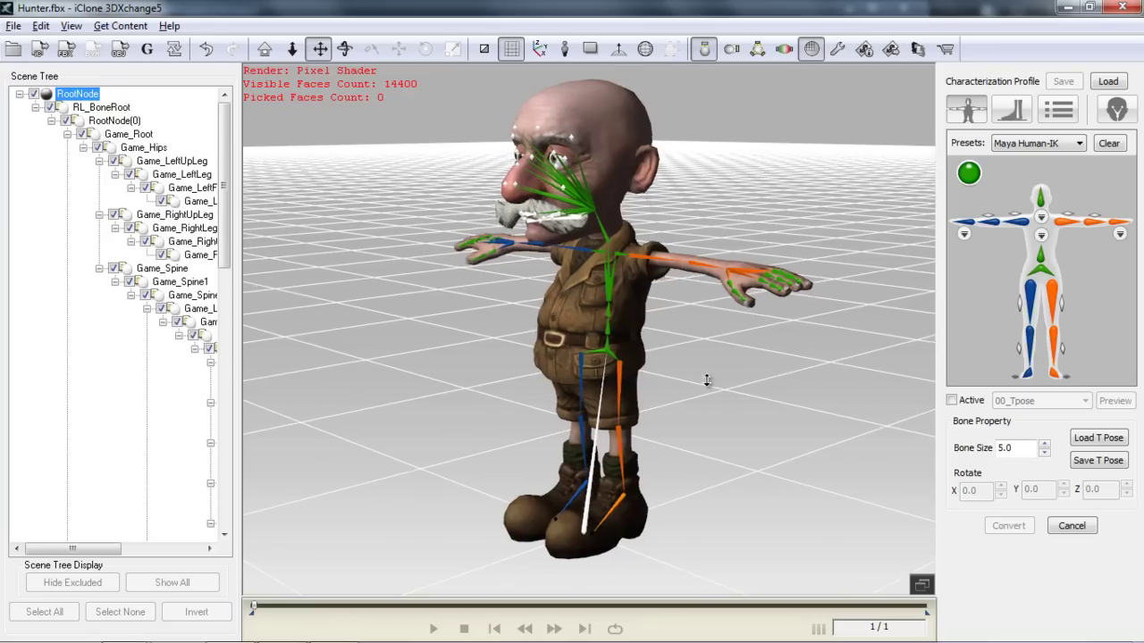
middle_click_drag(690, 319, 718, 417)
right_click_drag(666, 391, 733, 377)
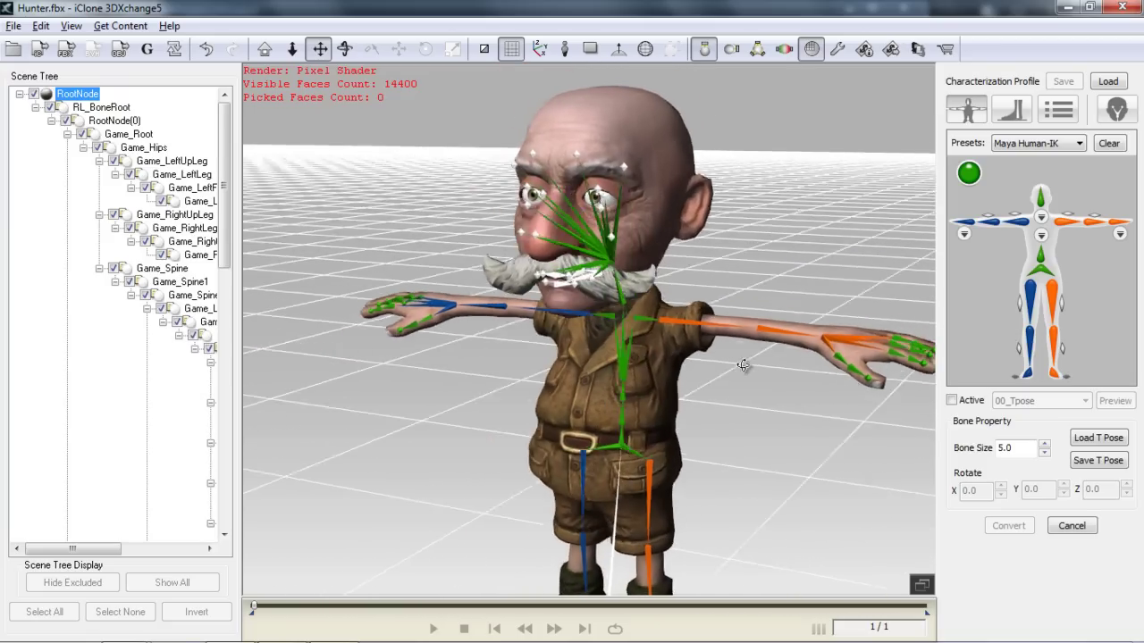
right_click_drag(742, 365, 760, 370)
right_click_drag(626, 327, 849, 327)
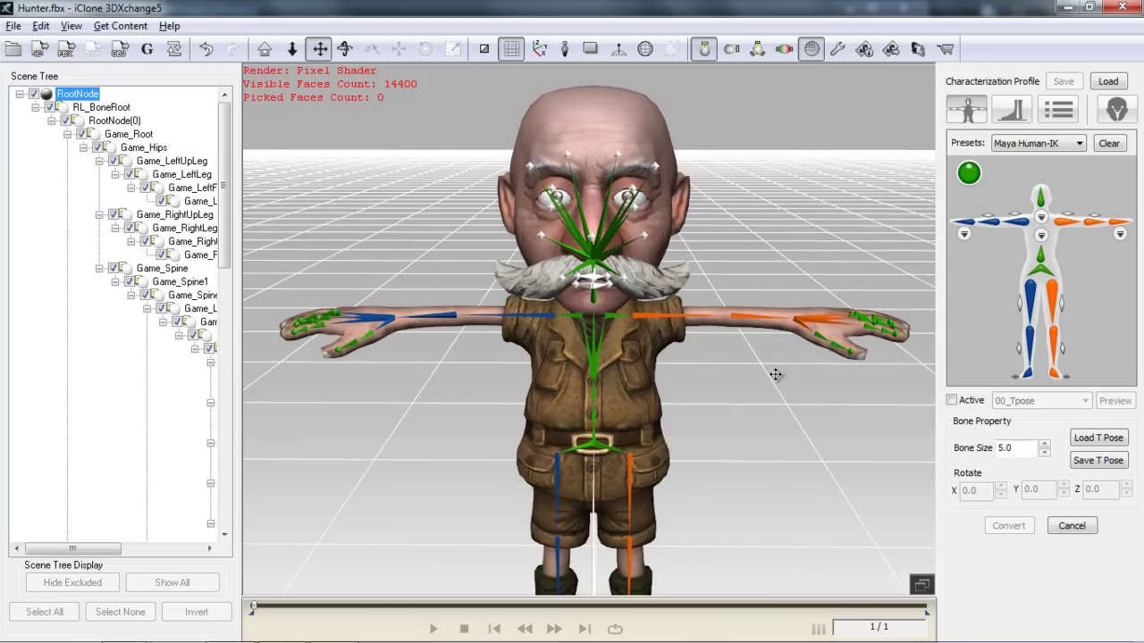
scroll(766, 386, "up", 3)
left_click_drag(756, 354, 749, 430)
right_click_drag(749, 430, 717, 425)
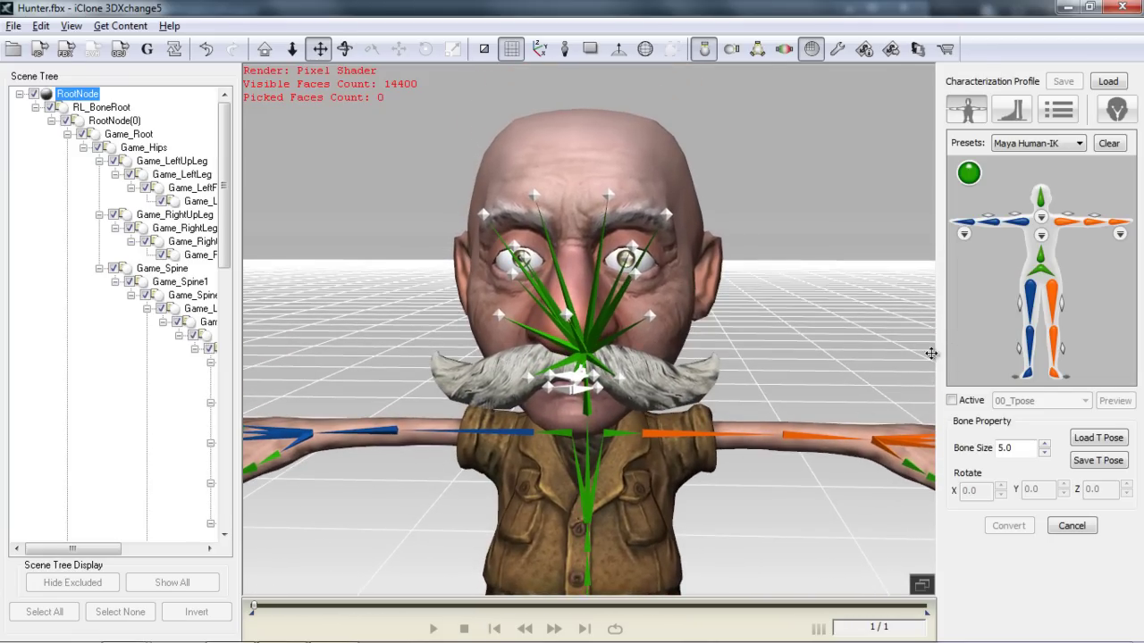
- Activate the characterization and set the Forward value of the Hip Offset to 0
left_click(952, 401)
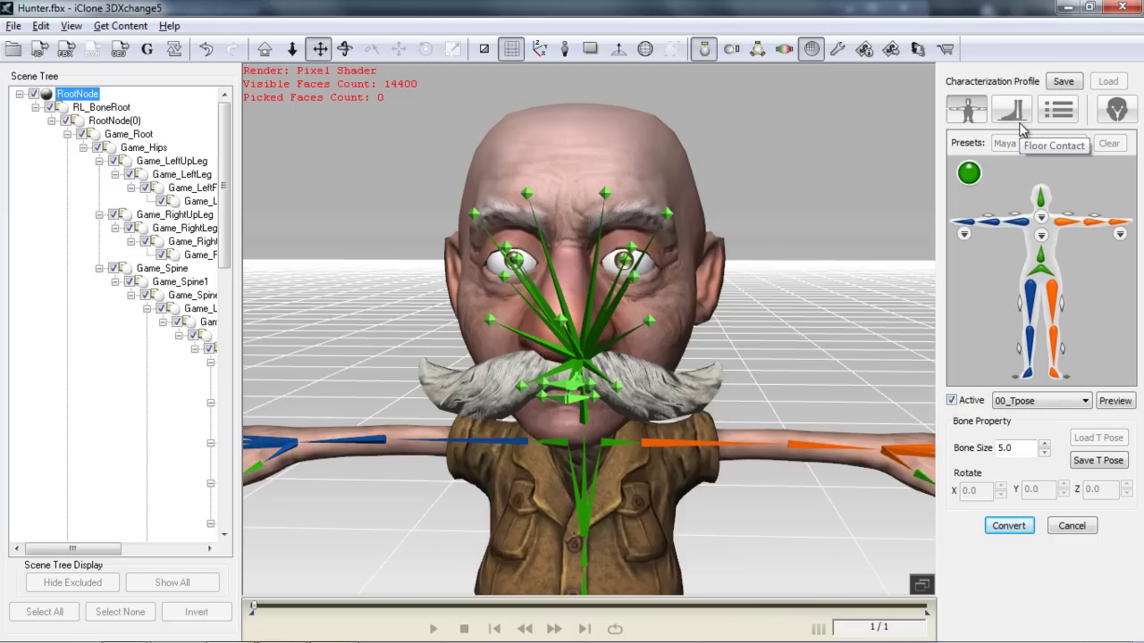
left_click(1055, 111)
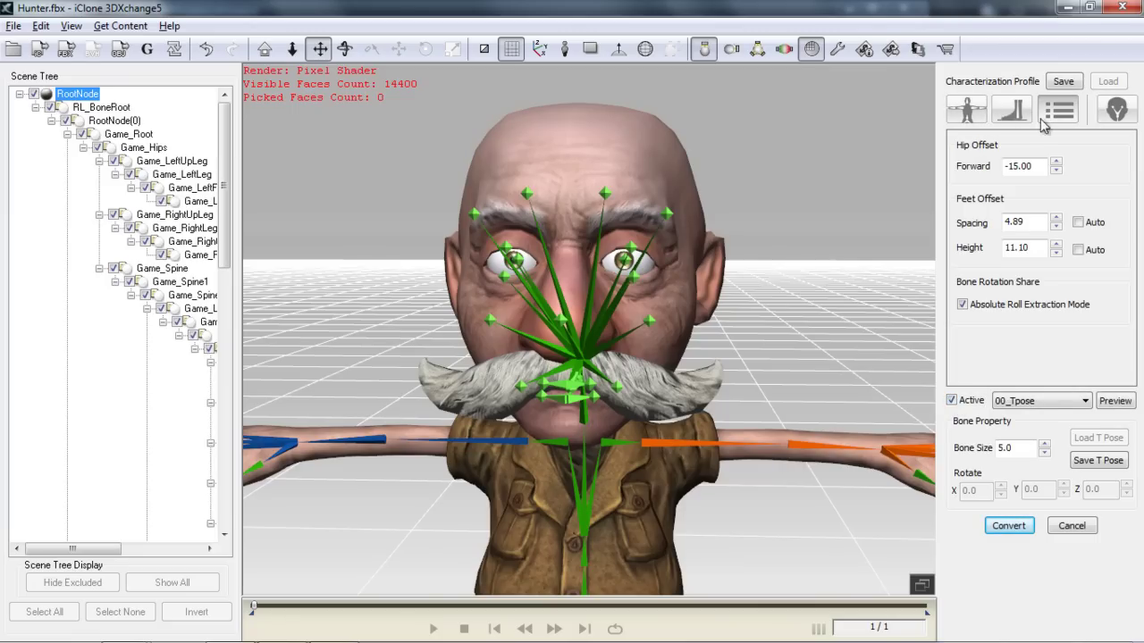
right_click_drag(840, 488, 533, 495)
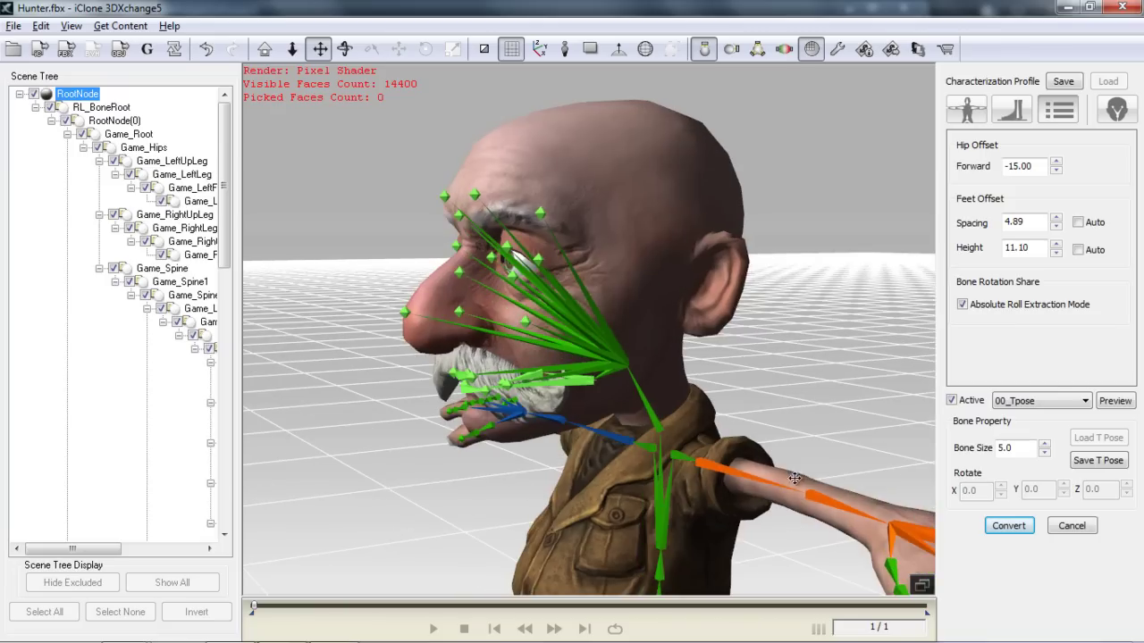
right_click_drag(798, 481, 515, 481)
right_click_drag(654, 479, 729, 481)
scroll(733, 469, "down", 5)
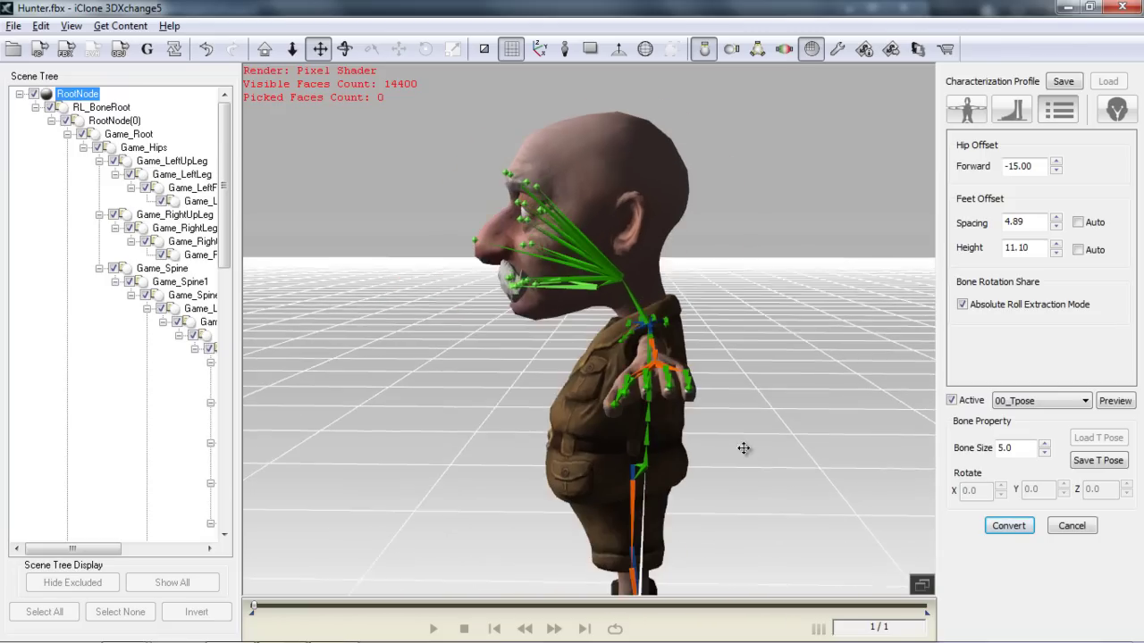
left_click_drag(1045, 166, 896, 170)
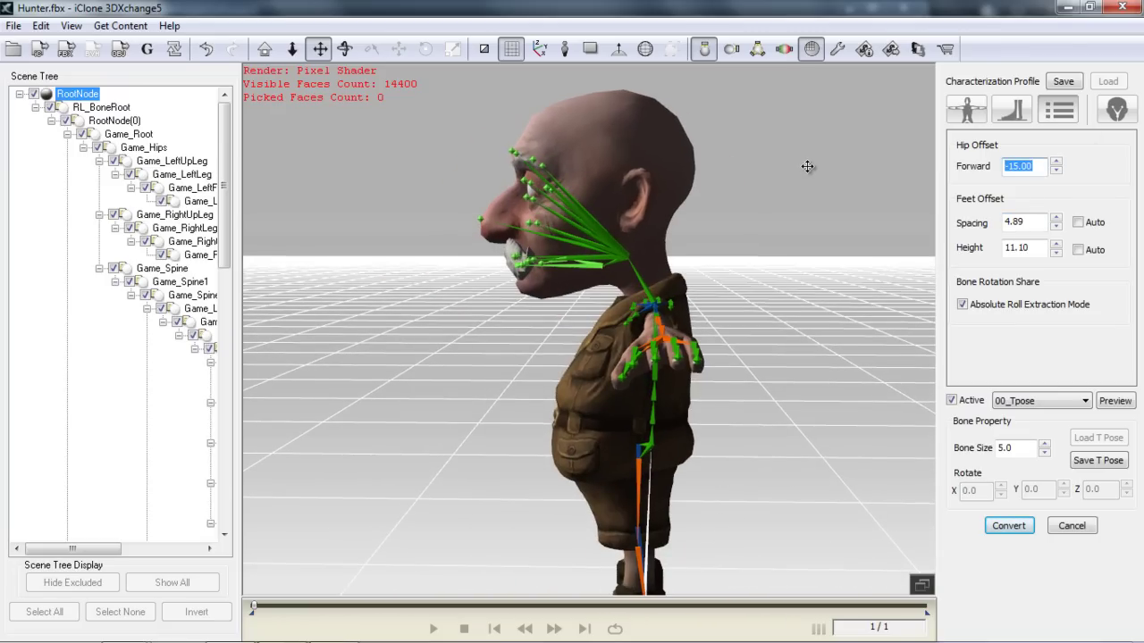
type("0")
key("Return")
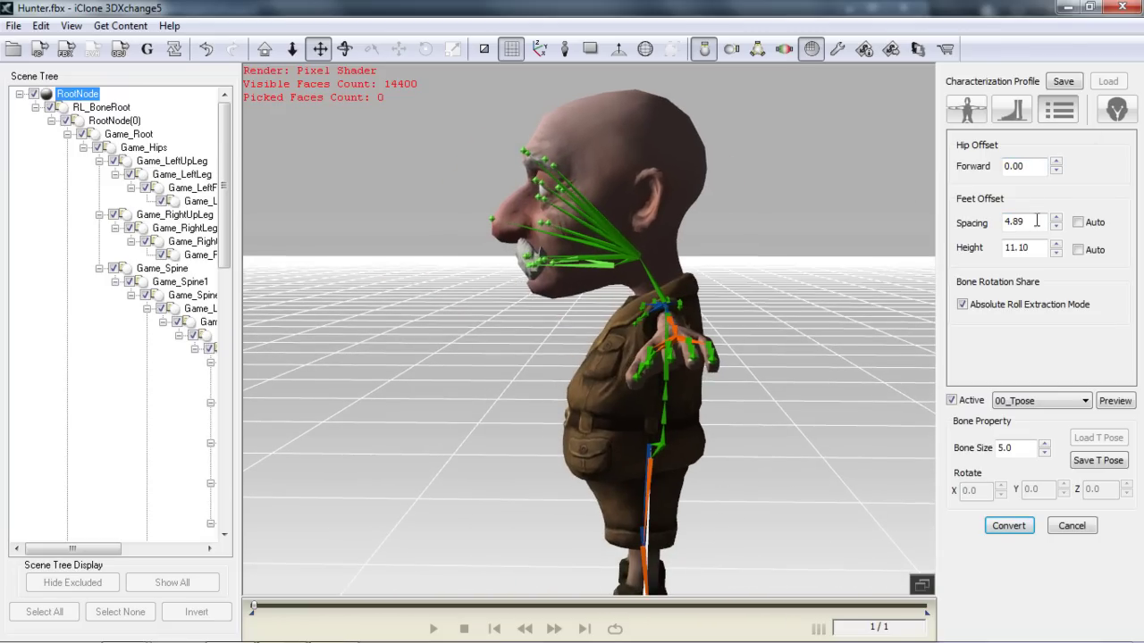
- Open the Face/Extend Mapping settings and examine the facial bones from the front and side
right_click_drag(586, 413, 1061, 421)
right_click_drag(527, 429, 658, 501)
scroll(663, 391, "up", 3)
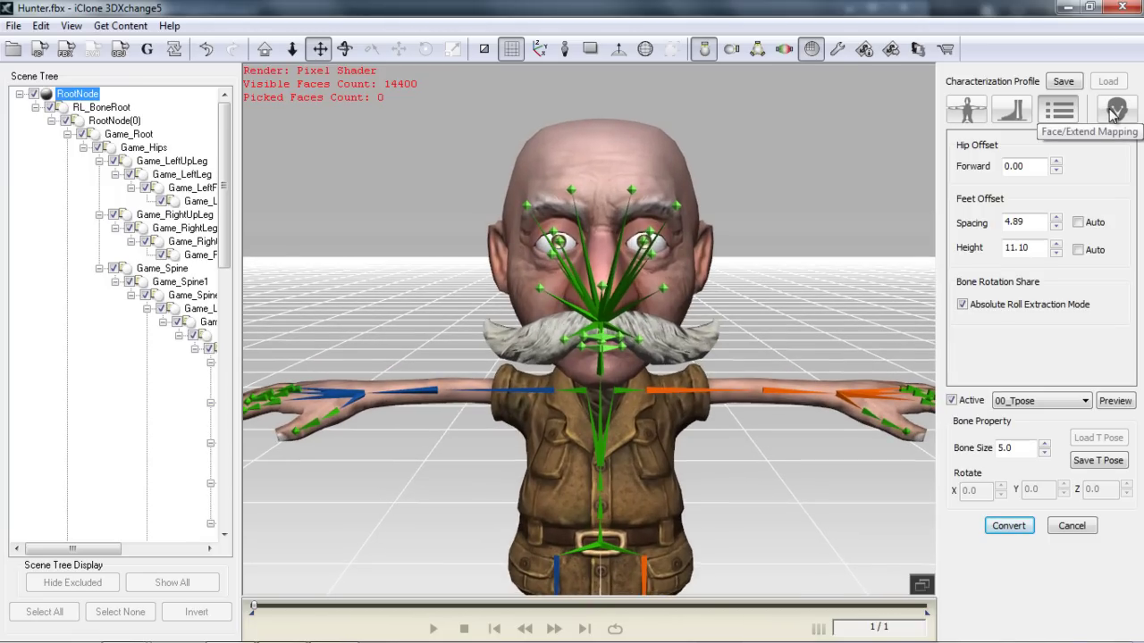
left_click(1115, 111)
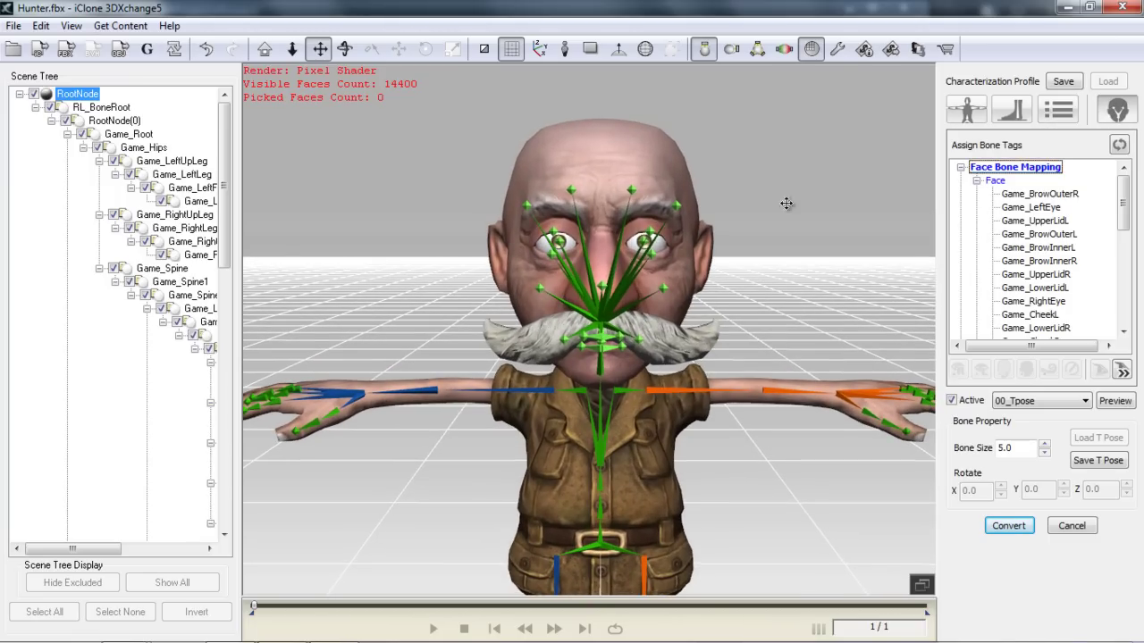
right_click_drag(837, 281, 742, 387)
scroll(741, 379, "up", 3)
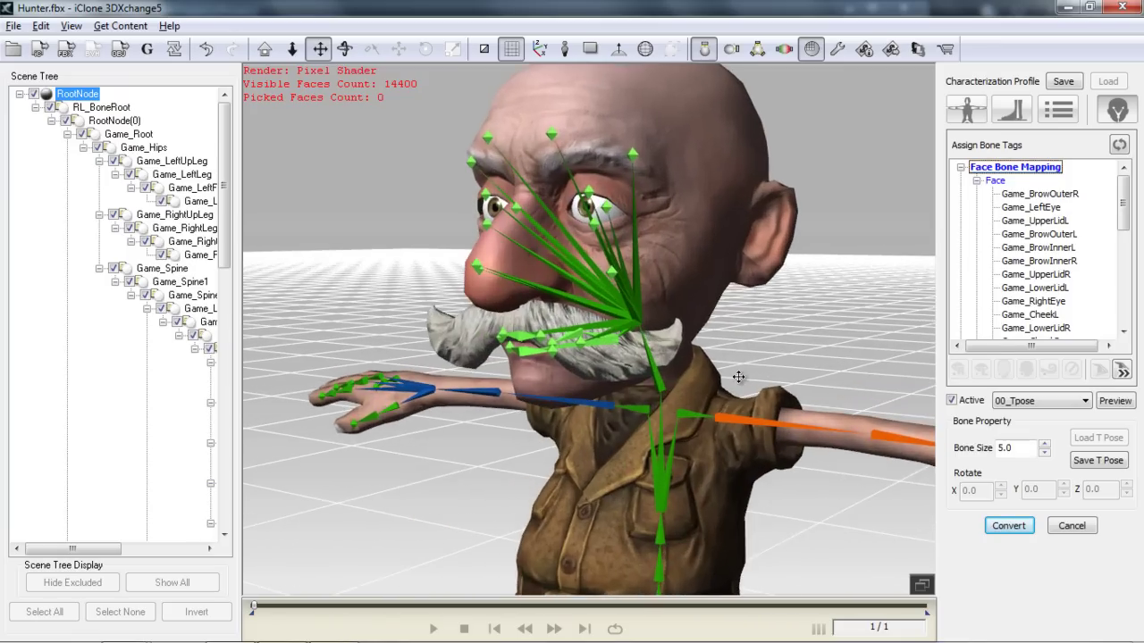
middle_click_drag(741, 316, 723, 313)
right_click_drag(722, 313, 783, 300)
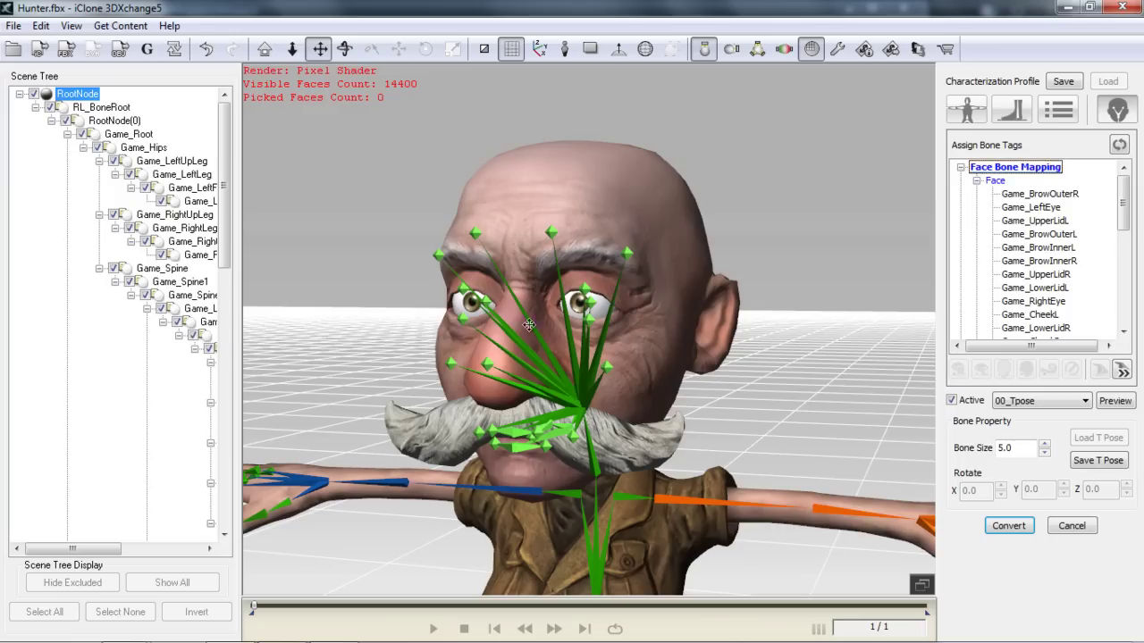
right_click_drag(625, 347, 567, 296)
- Tag Game_LeftEye as the left eye bone and Game_RightEye as the right eye bone
left_click(549, 278)
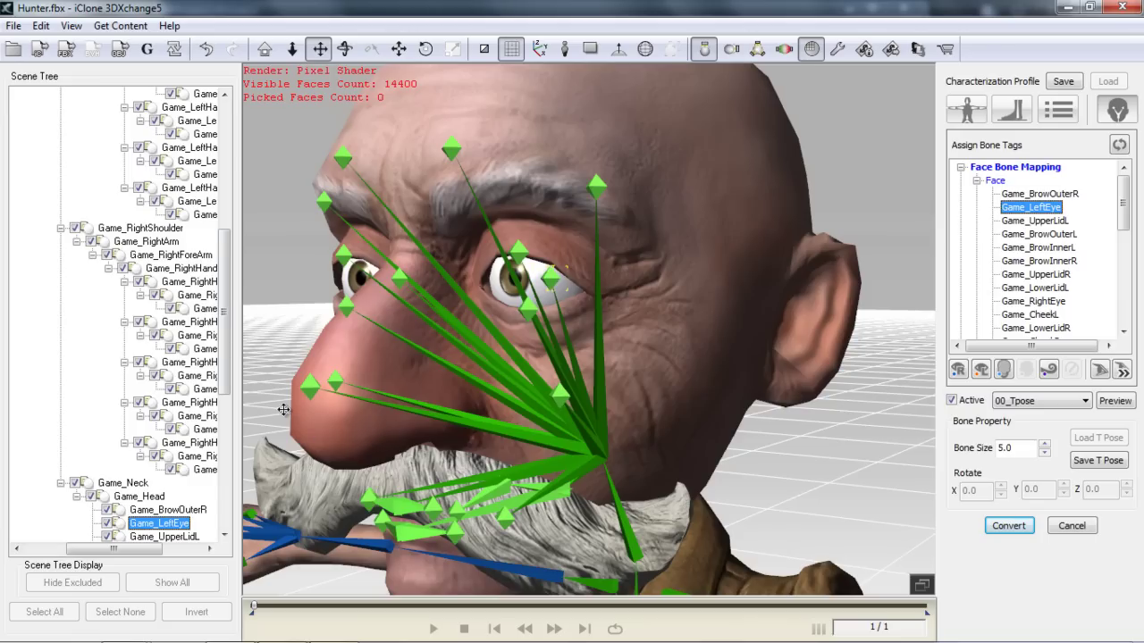
scroll(218, 294, "down", 3)
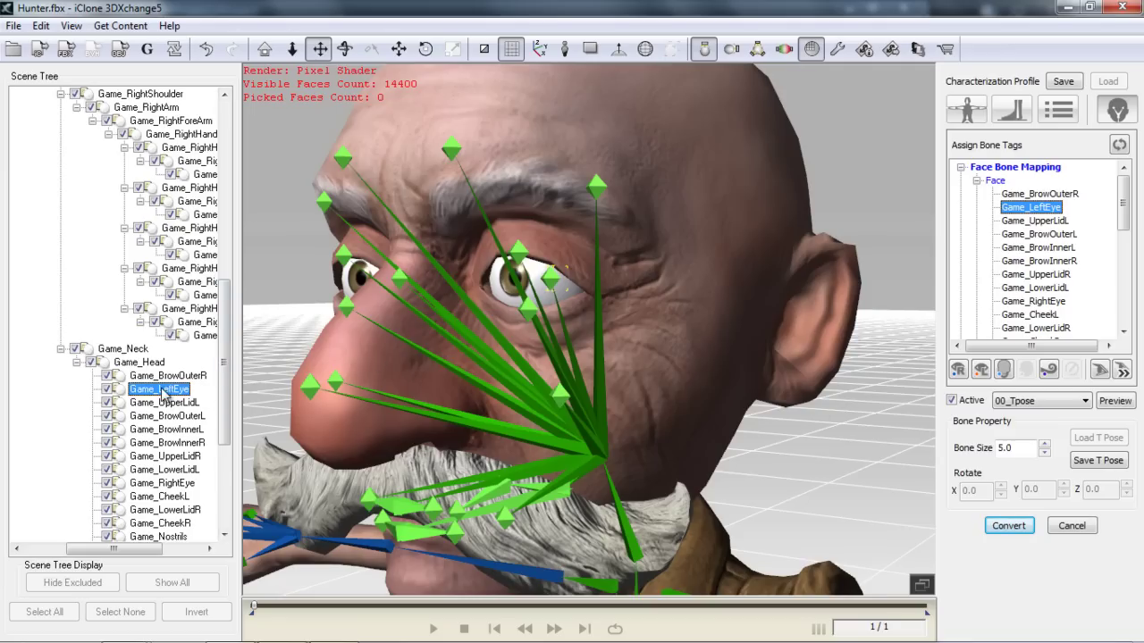
left_click(982, 376)
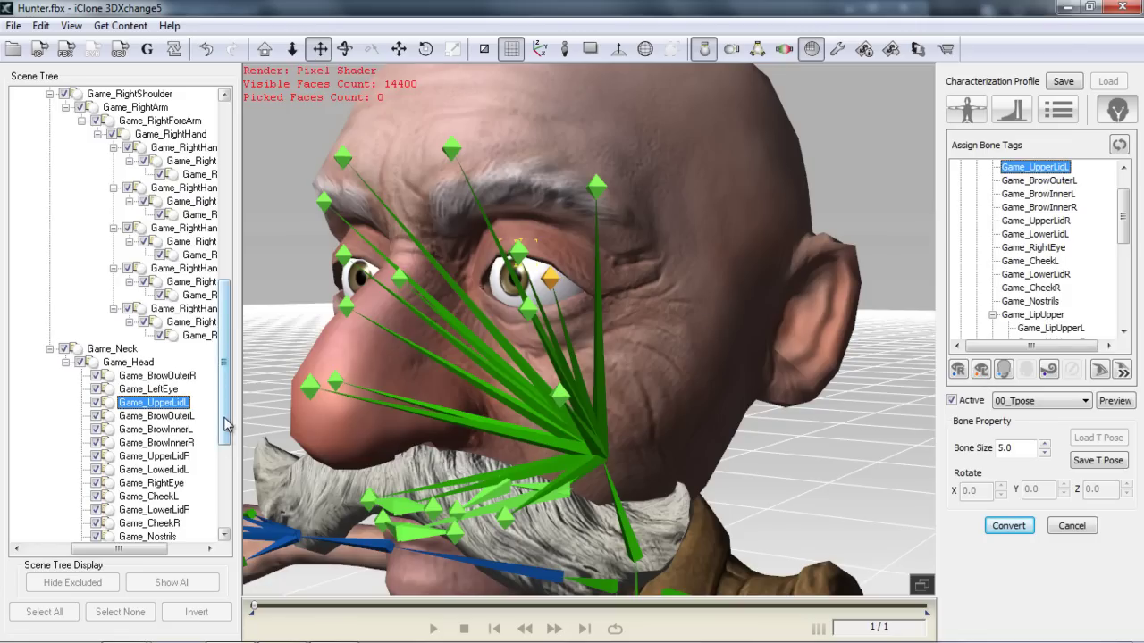
scroll(229, 426, "down", 2)
left_click(164, 430)
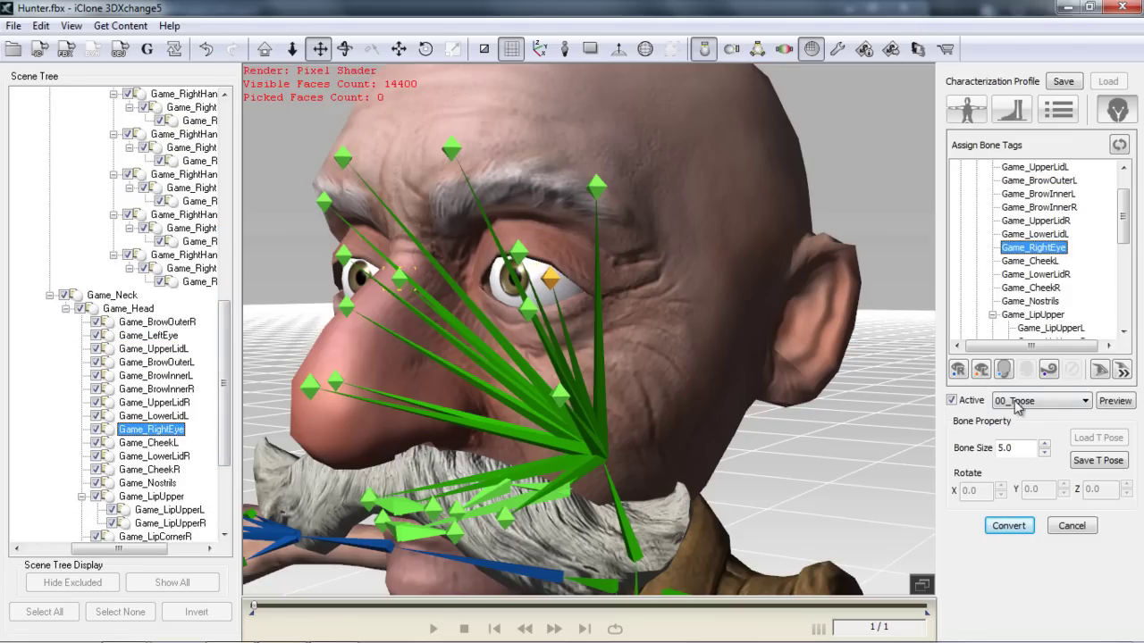
left_click(959, 371)
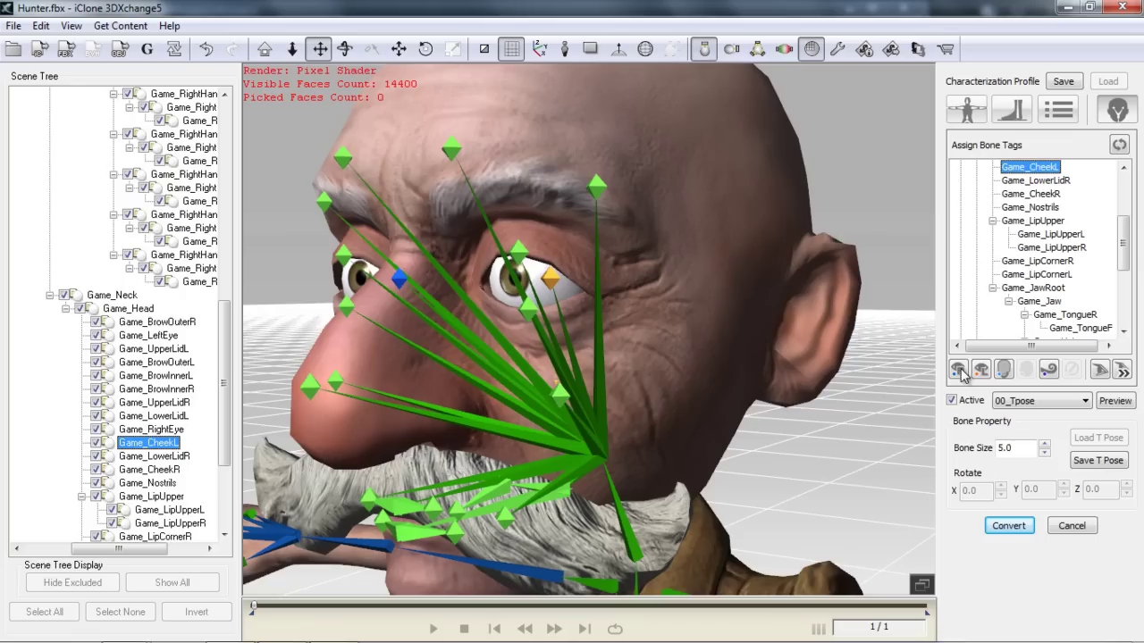
- Select Game_JawRoot near the mouth and tag it as the jaw bone
right_click_drag(401, 433, 447, 448)
left_click_drag(480, 456, 474, 350)
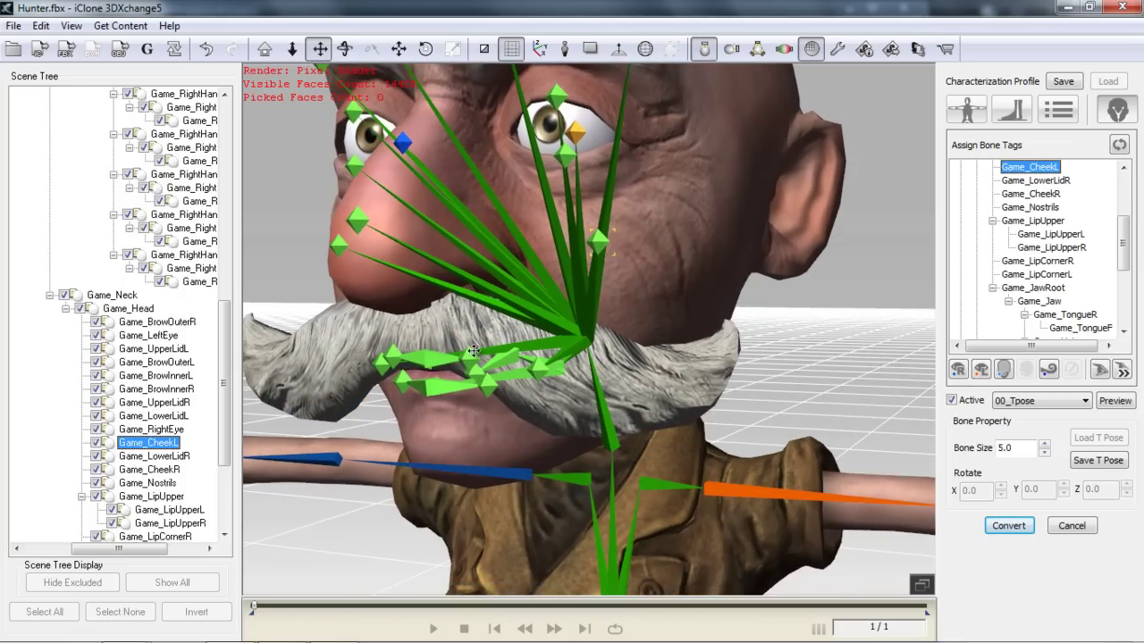
left_click(514, 373)
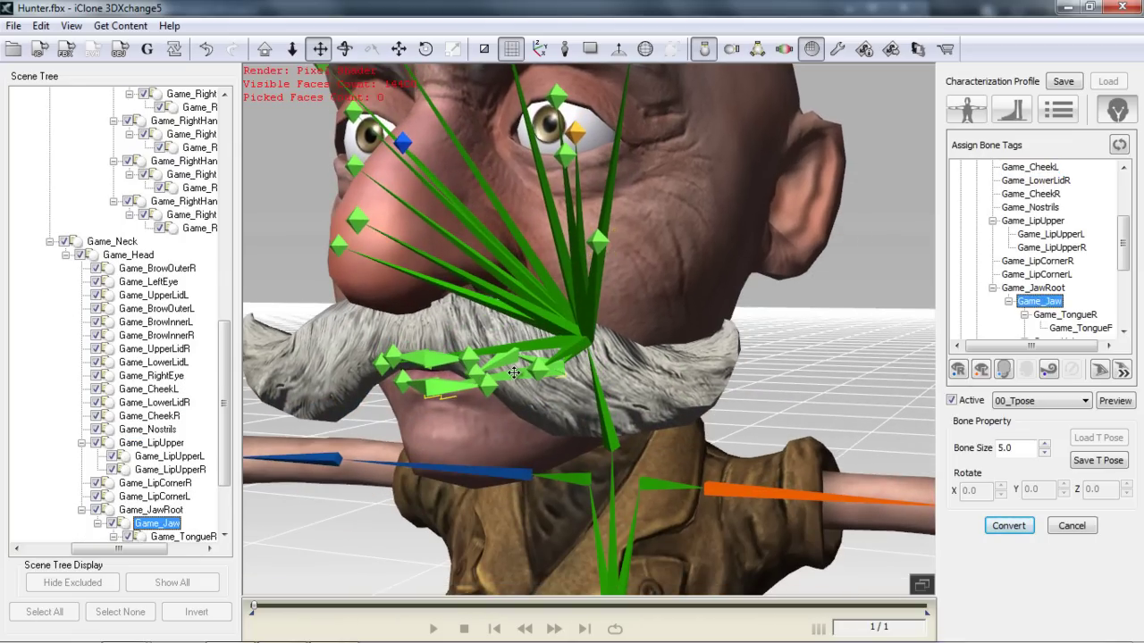
left_click(174, 510)
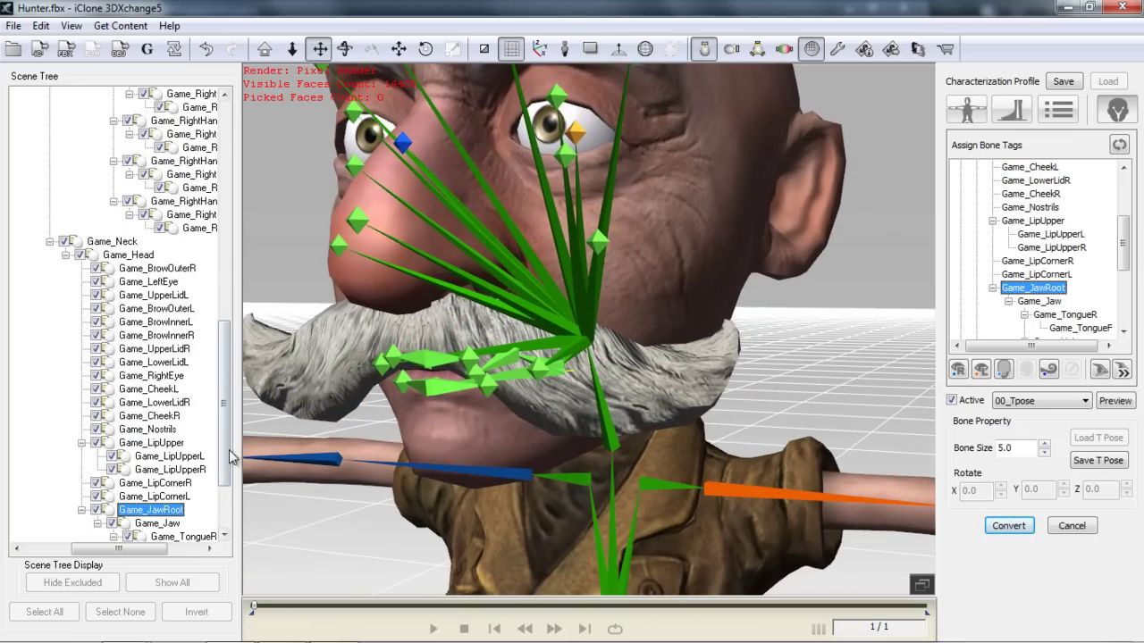
left_click(1007, 372)
- Select the Game_UpperLidL bone above the left eye and tag it as an auto-blink bone
left_click_drag(605, 225, 594, 340)
right_click_drag(594, 340, 716, 390)
scroll(716, 390, "up", 5)
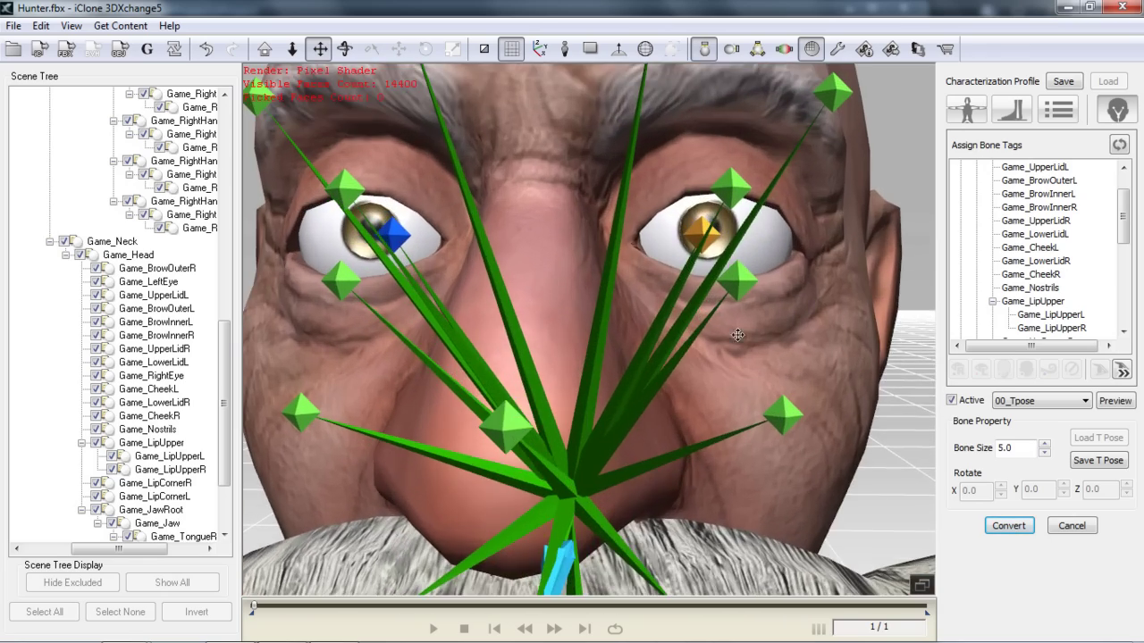
scroll(764, 373, "down", 4)
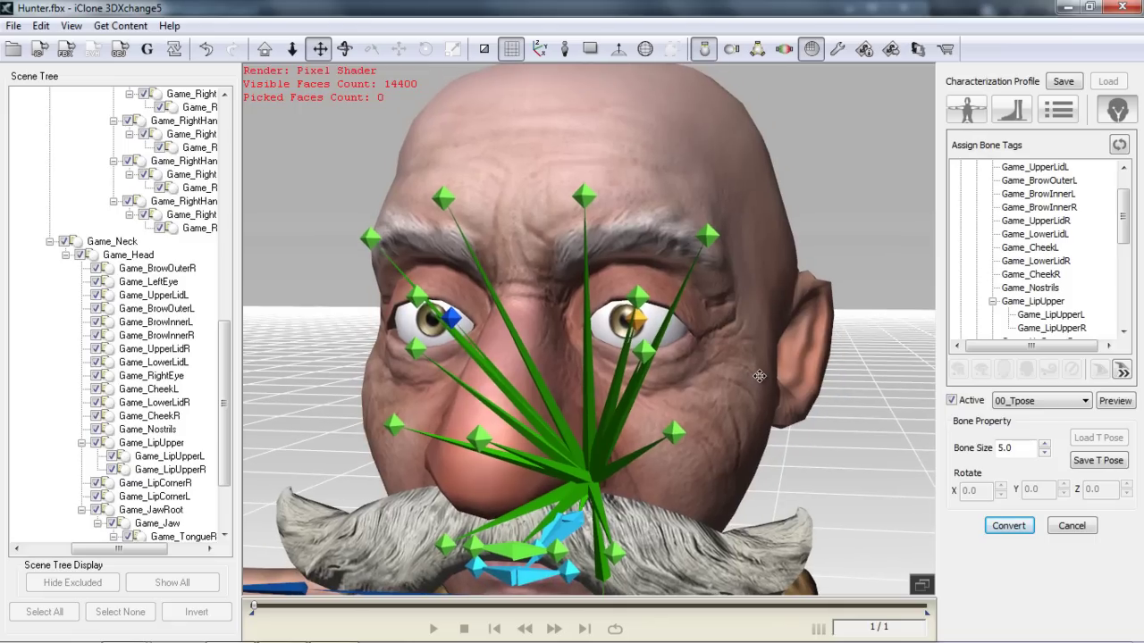
right_click_drag(700, 359, 591, 360)
left_click(578, 296)
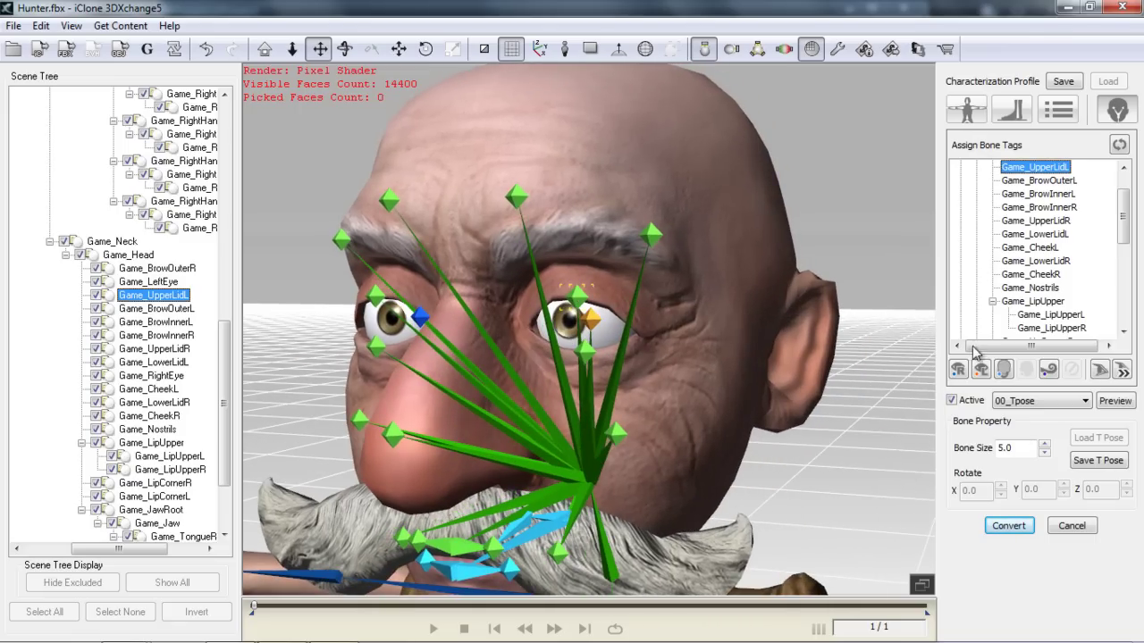
left_click(1101, 372)
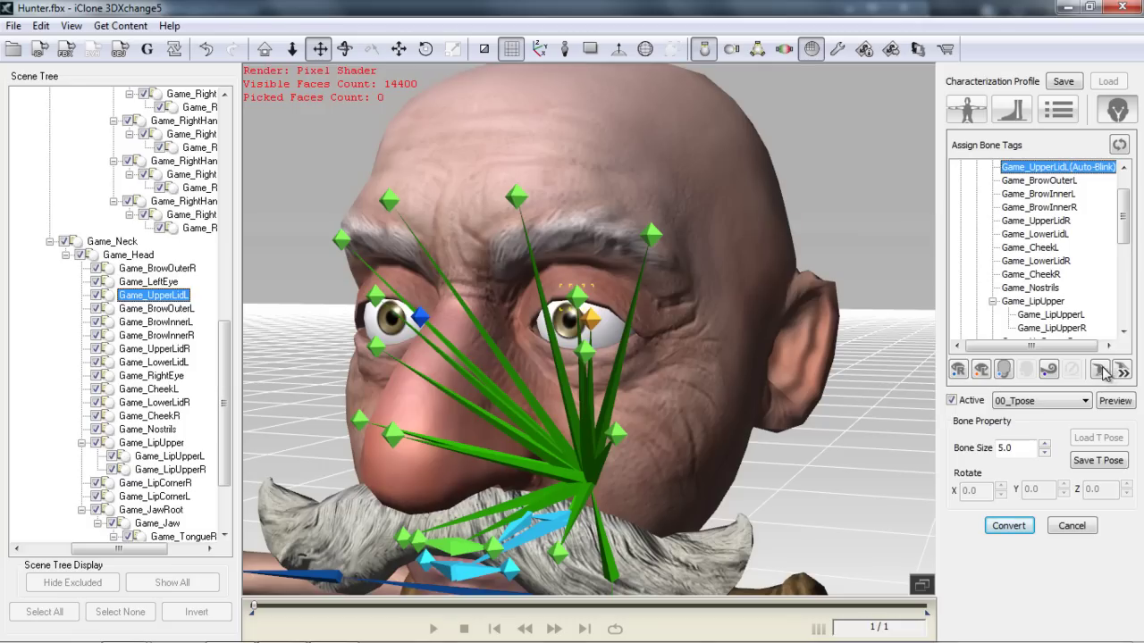
- In the Auto Blink settings for the left eye, assign Game_LowerLidL as the lower lid paired with Game_UpperLidL
left_click(589, 352)
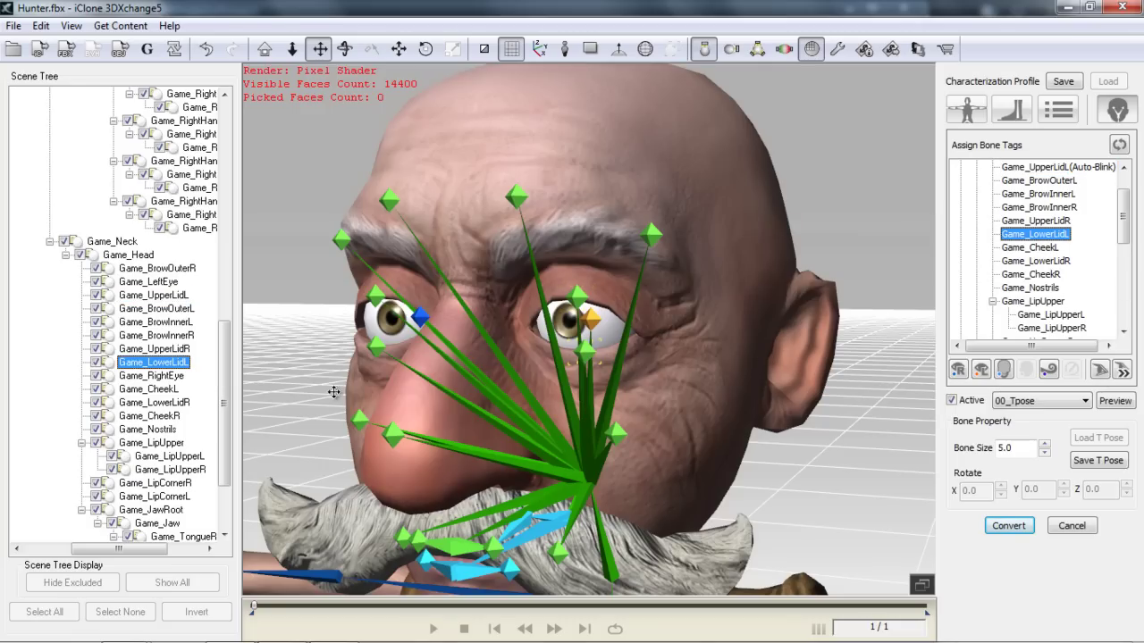
left_click(1122, 371)
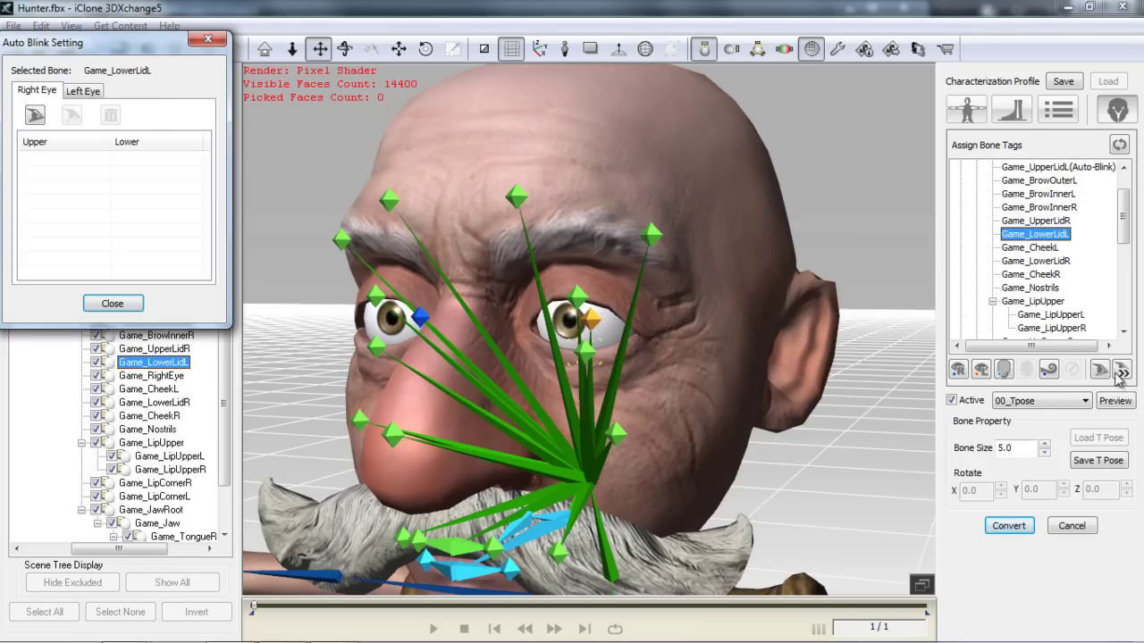
left_click(84, 92)
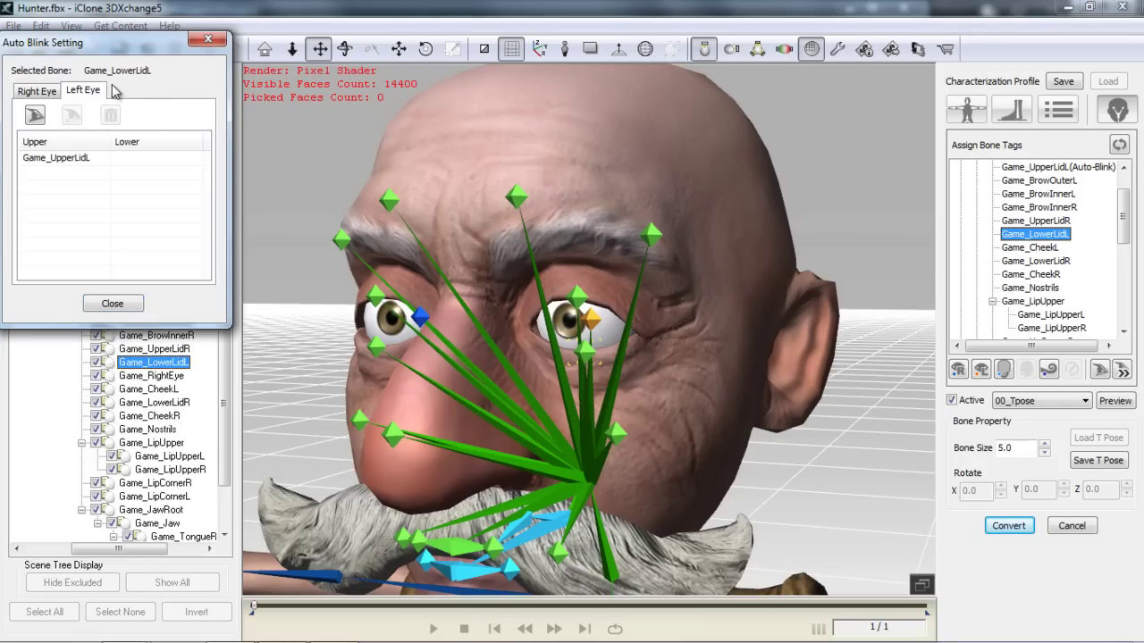
left_click(64, 159)
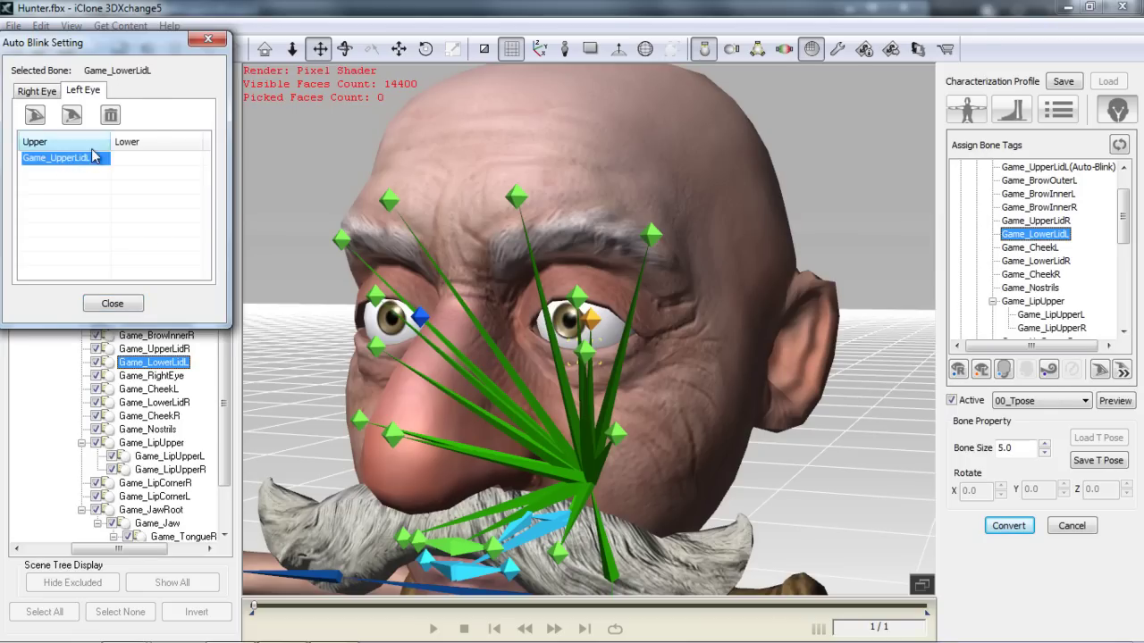
left_click(74, 116)
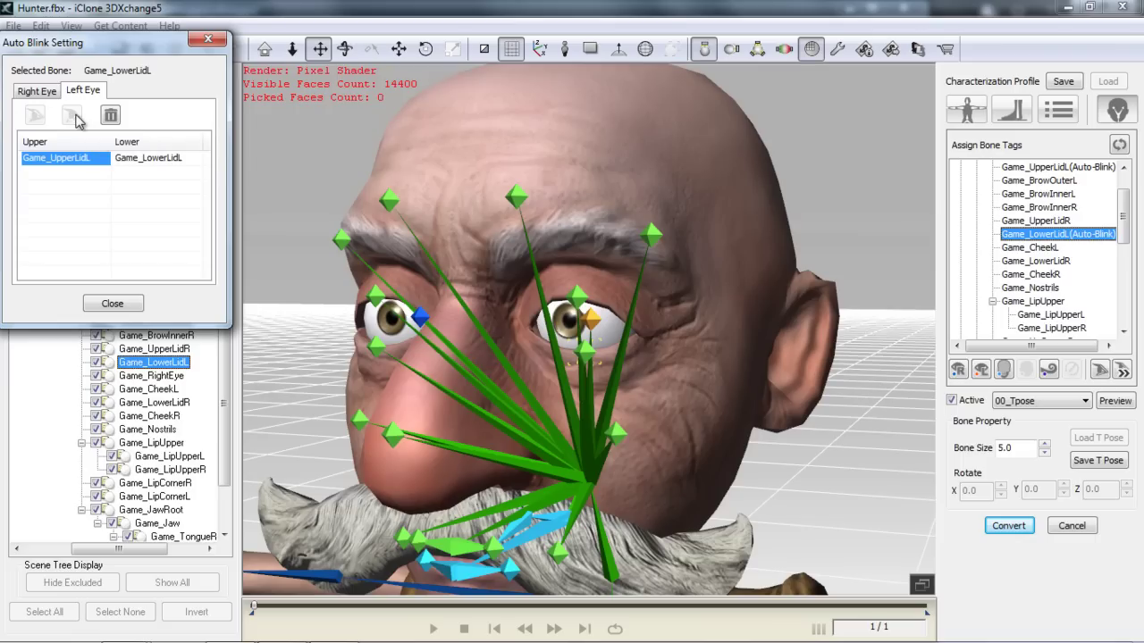
left_click(113, 303)
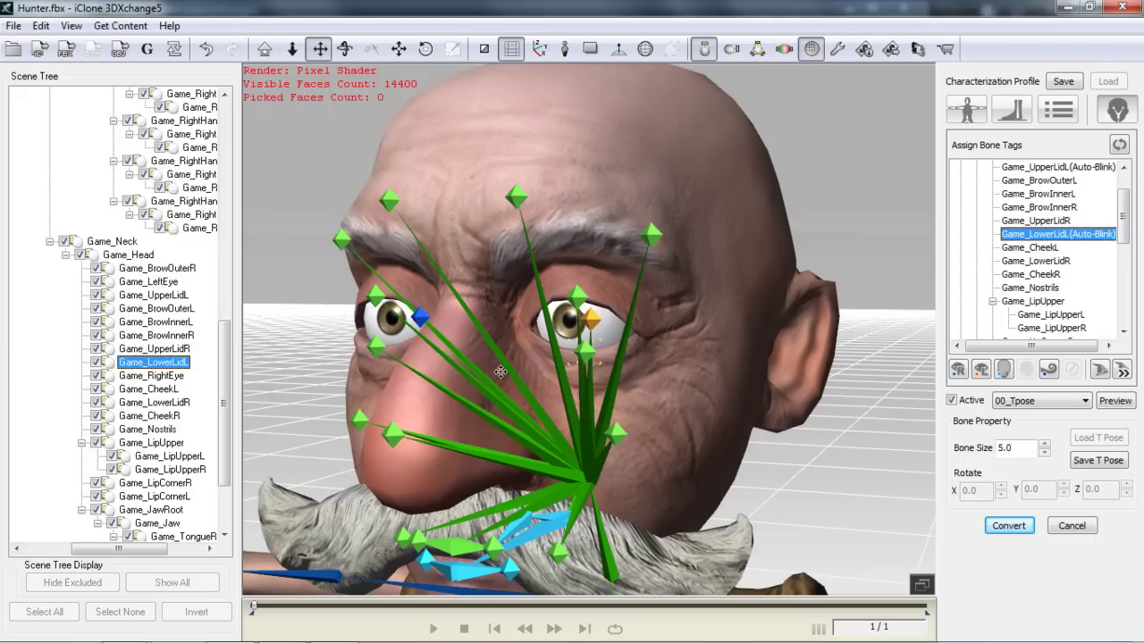
- Tag Game_UpperLidR for auto-blink and pair Game_LowerLidR with it as the right eye's lower lid
left_click(371, 298)
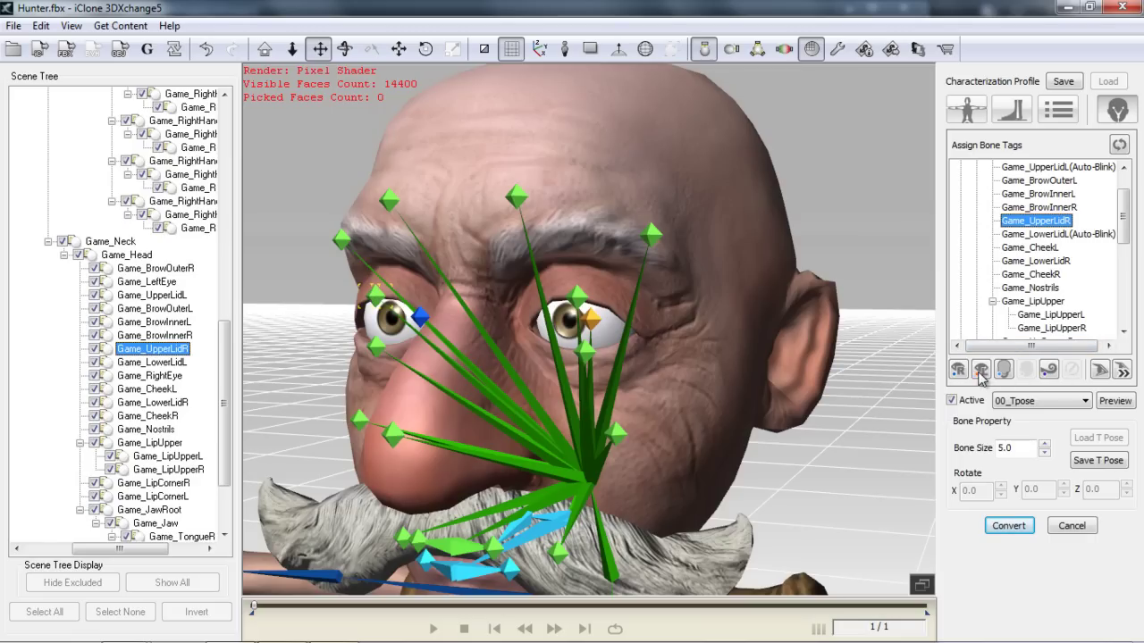
left_click(1100, 371)
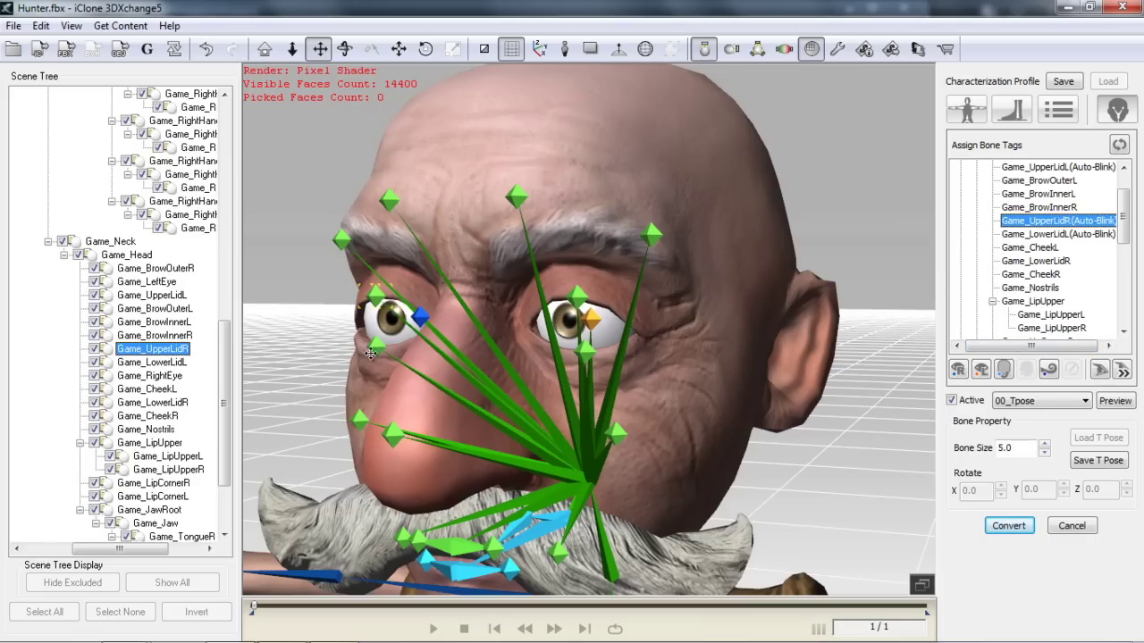
left_click(376, 346)
left_click(1123, 369)
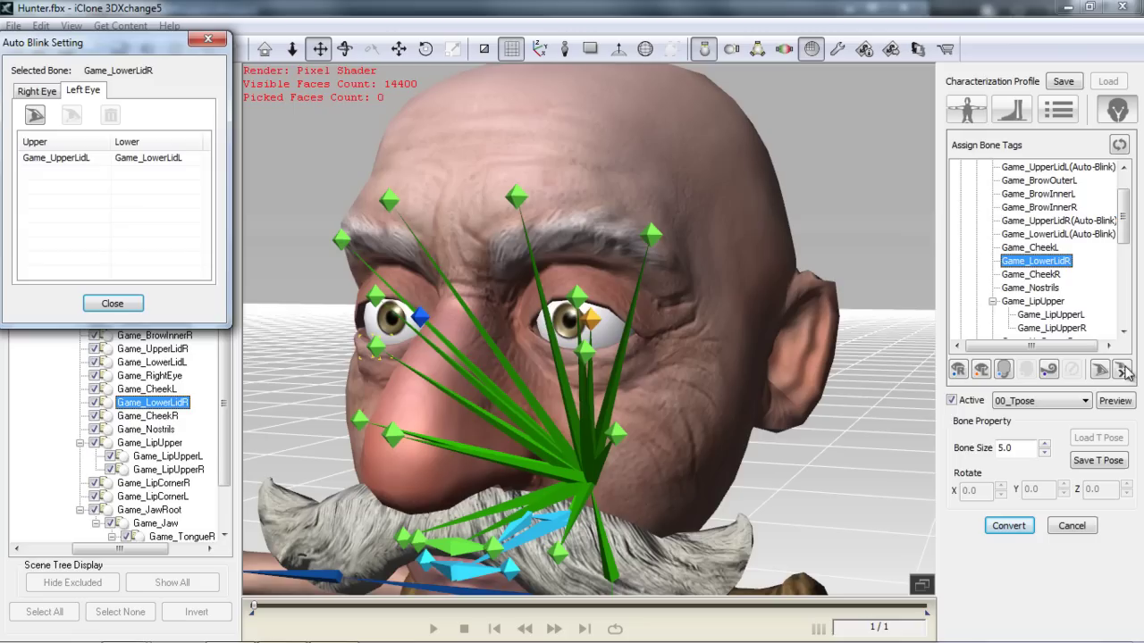
left_click(41, 91)
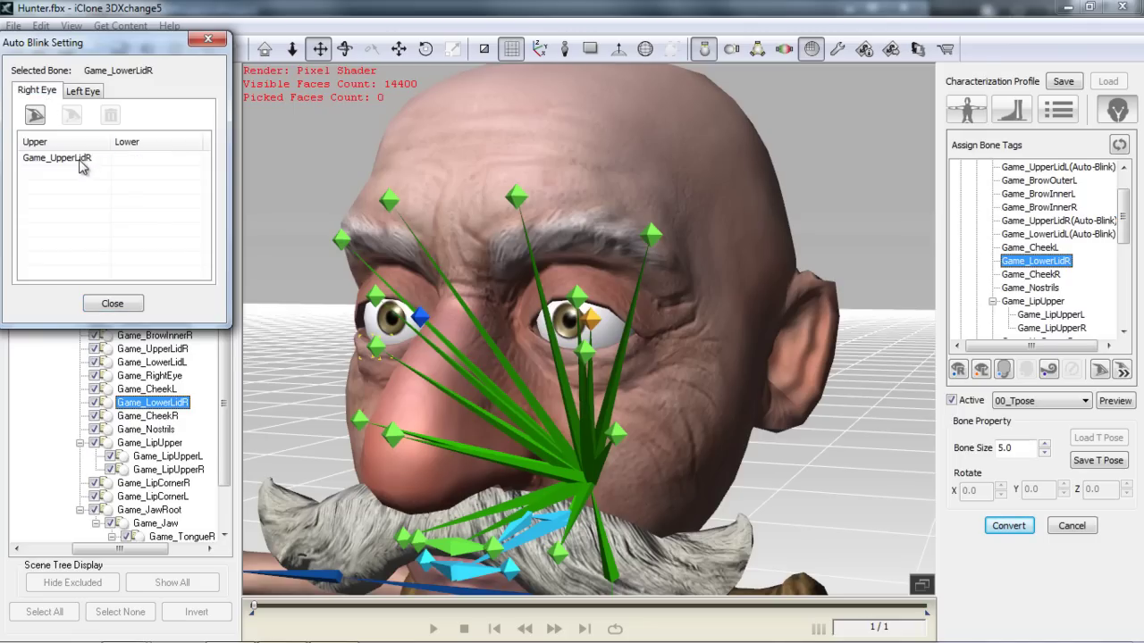
left_click(82, 161)
left_click(70, 119)
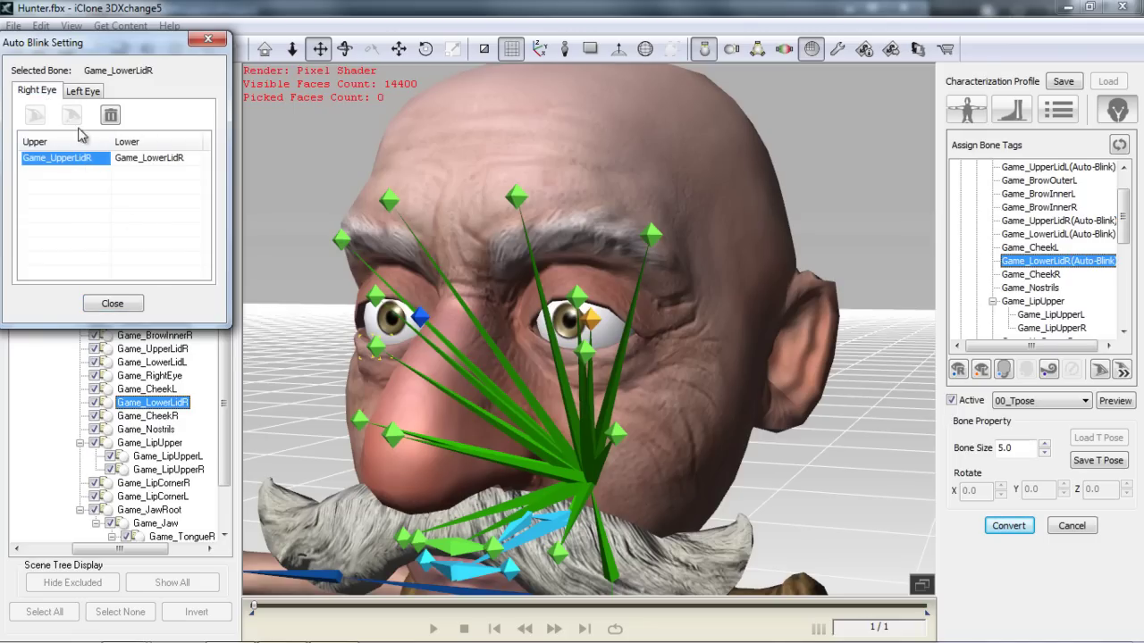
left_click(113, 304)
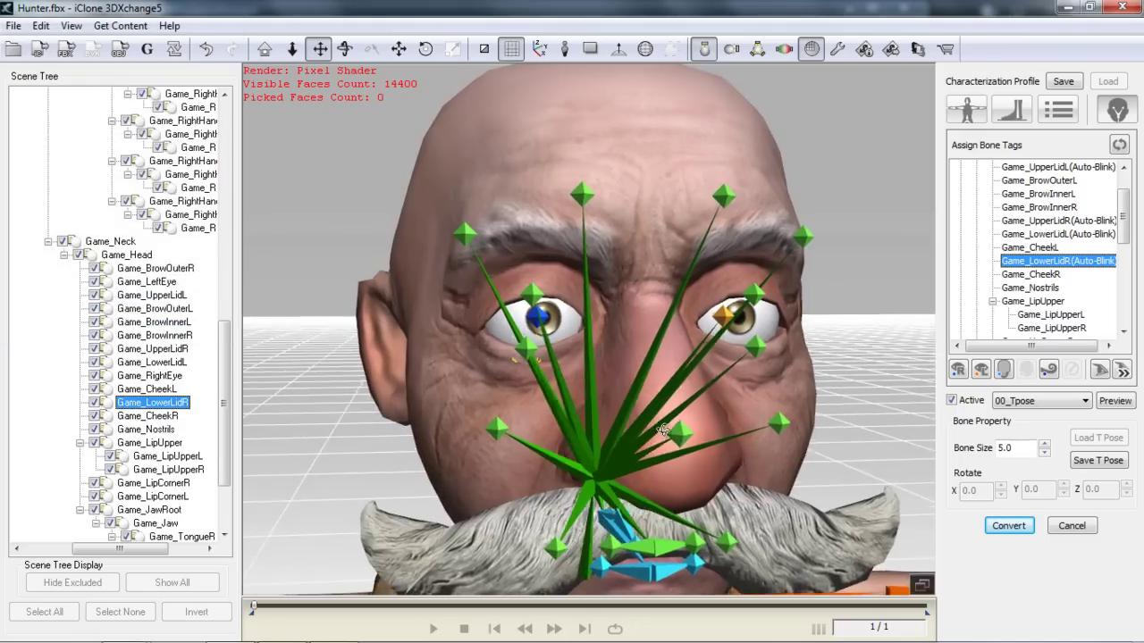
- Check the tagged face bones from the front and side, and convert the character
scroll(598, 389, "down", 4)
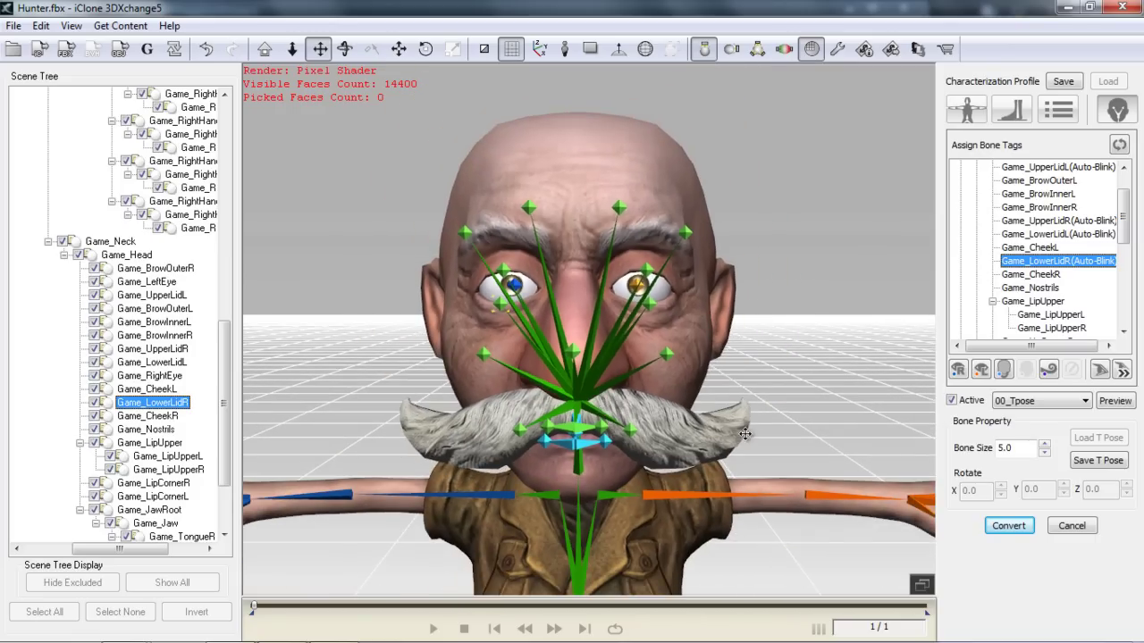
right_click_drag(747, 434, 563, 448)
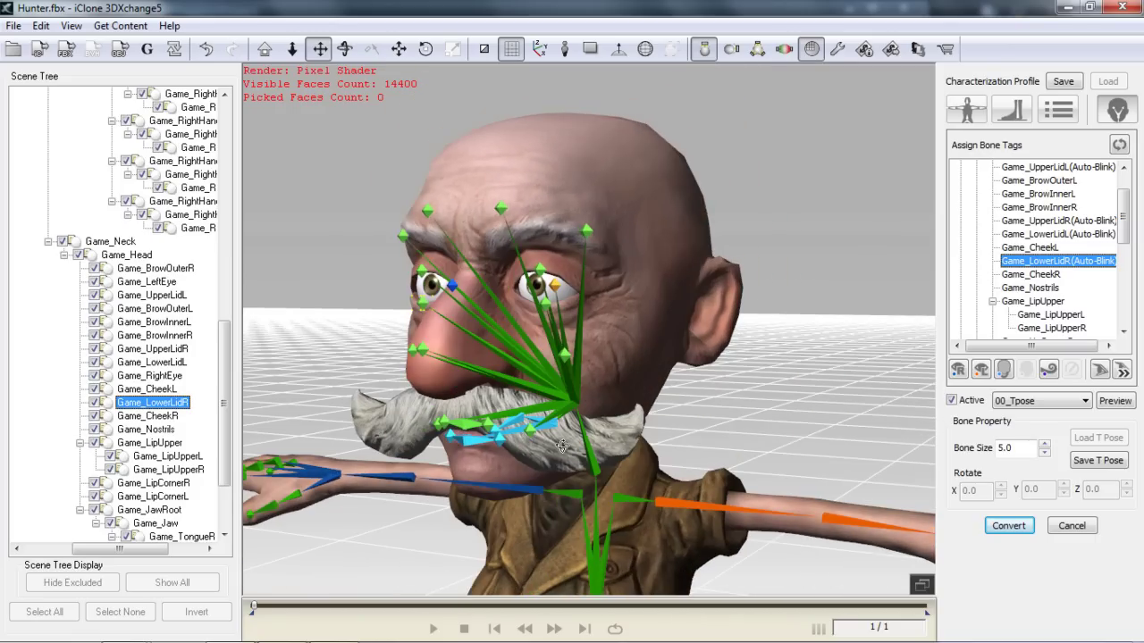
left_click(1009, 526)
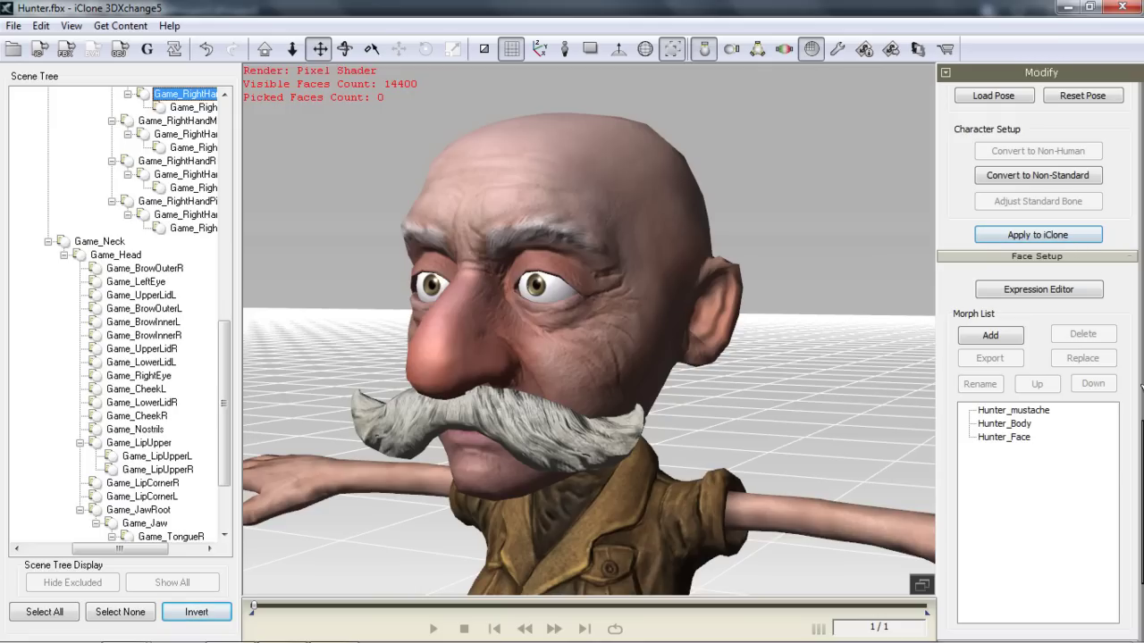
- Open the Head expressions in the Expression Editor and arrange its window so the character's face is in clear view
left_click(1039, 290)
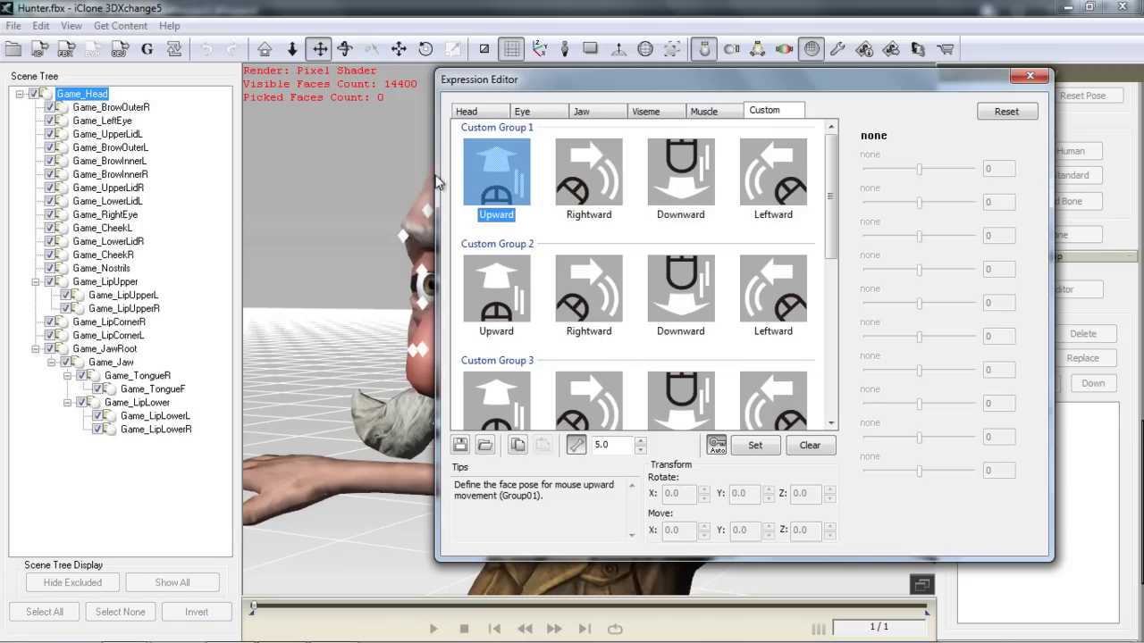
left_click(479, 115)
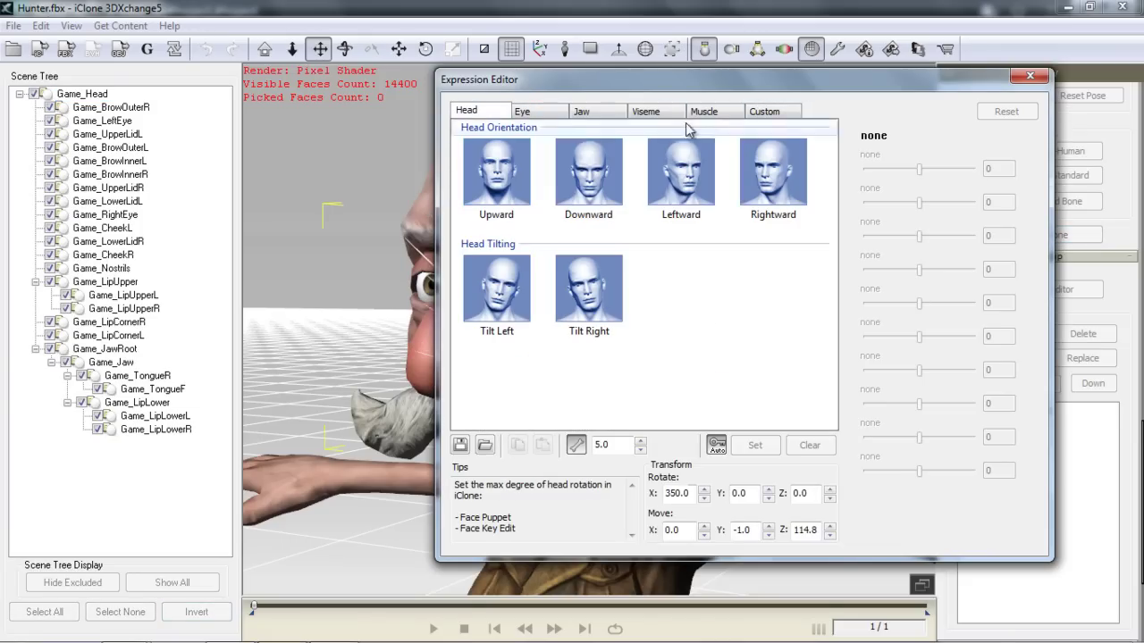
right_click_drag(420, 318, 536, 327)
left_click_drag(680, 80, 772, 16)
right_click_drag(485, 357, 602, 376)
right_click_drag(428, 336, 414, 354)
- Preview the Upward, Downward, Leftward and Rightward head orientations and both head tilts on the character
left_click(592, 112)
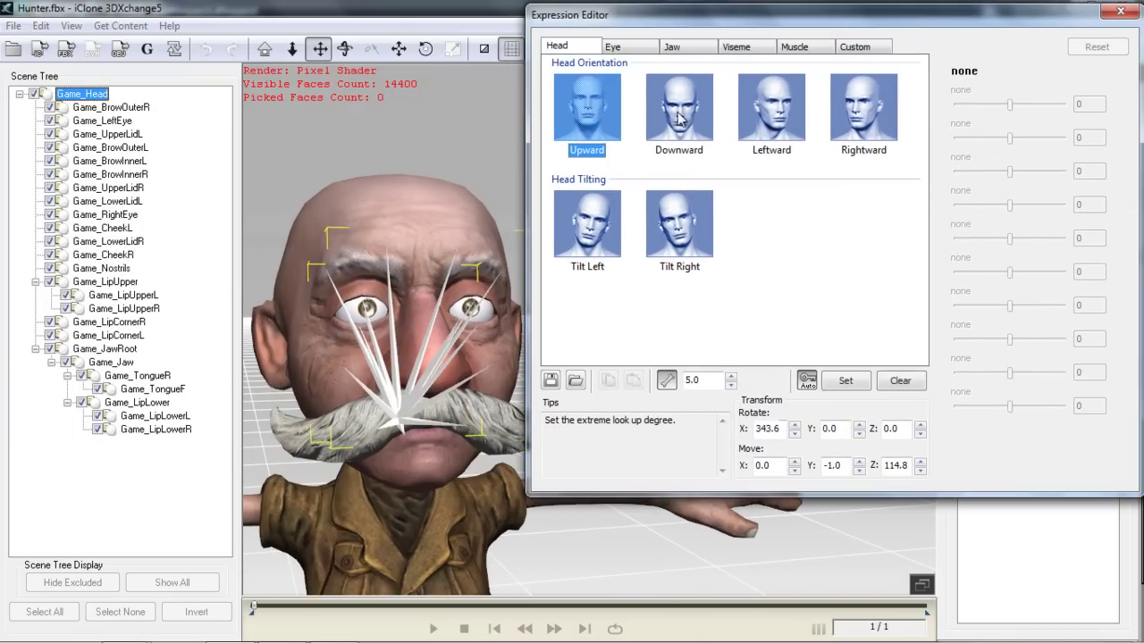
left_click(680, 112)
left_click(773, 111)
left_click(867, 116)
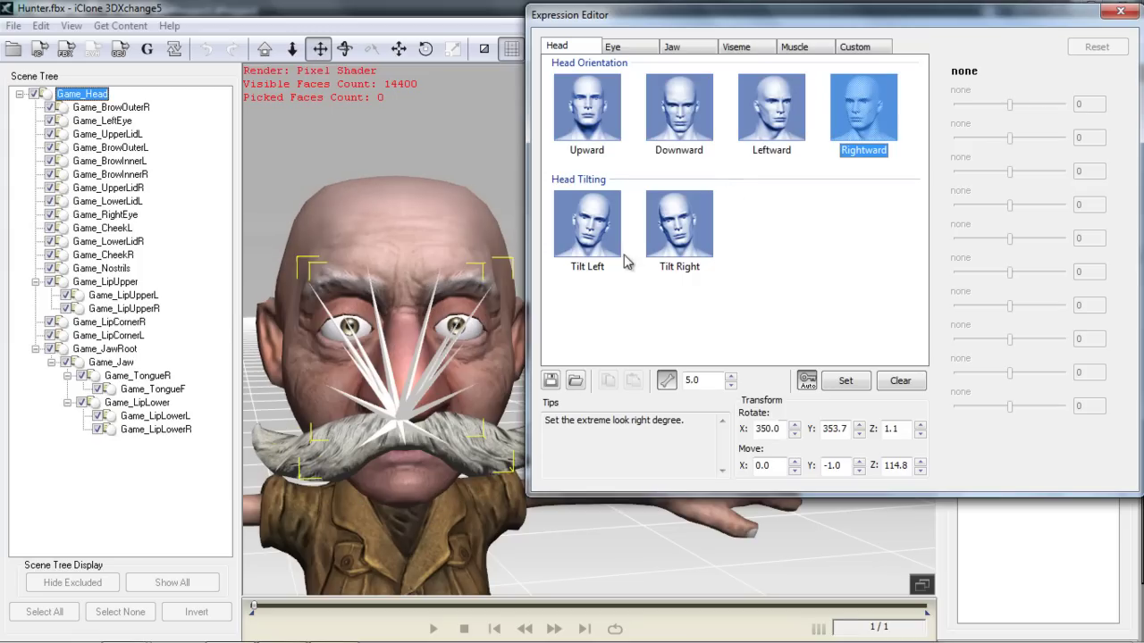
left_click(666, 234)
left_click(610, 232)
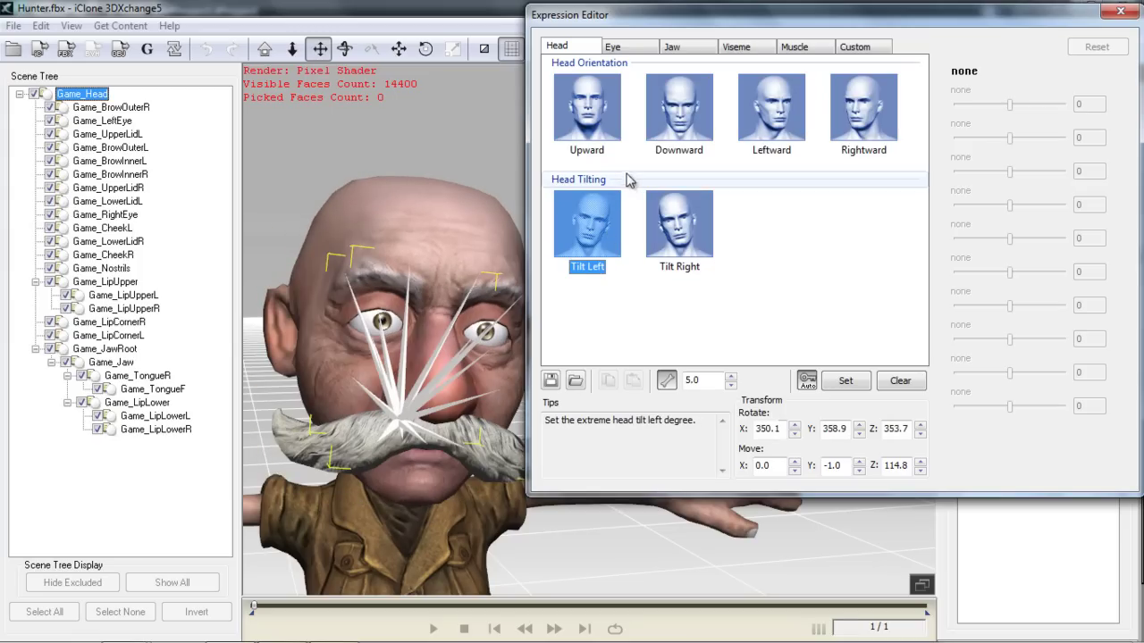
- Adjust the Downward head orientation by rotating the head to about 357.1 in X
left_click(661, 112)
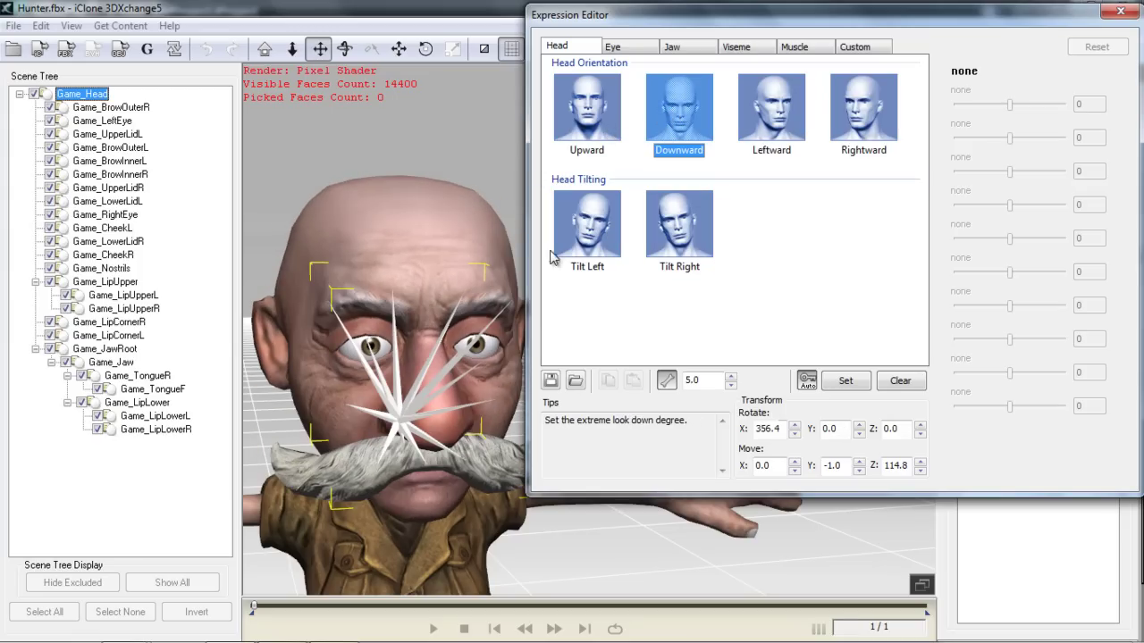
key("e")
mouse_move(411, 392)
left_mouse_down()
mouse_move(416, 413)
mouse_move(416, 393)
left_mouse_up()
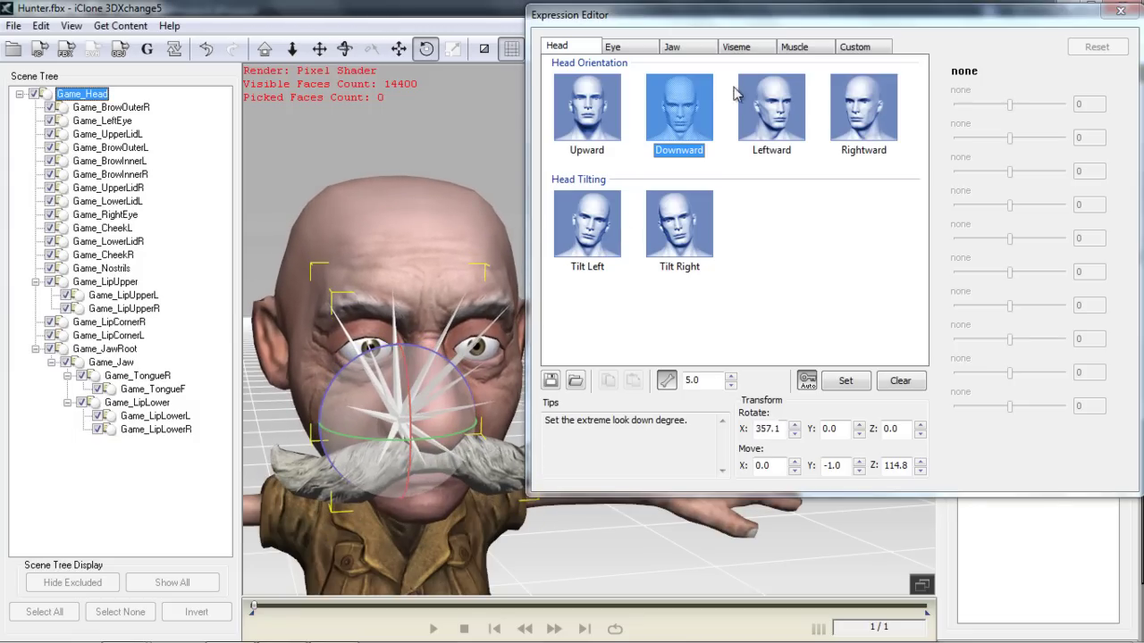
- Define the Both Eyes Rightward pose with a Y rotation of about -17, and rotate the eyes the opposite way for Leftward
left_click(636, 52)
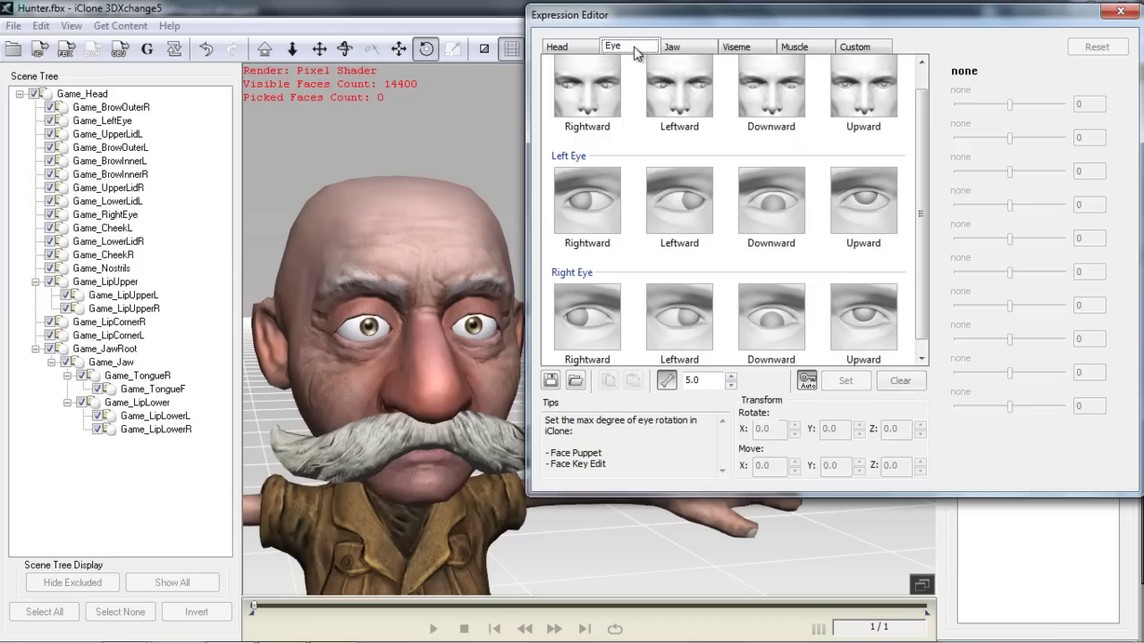
left_click(605, 92)
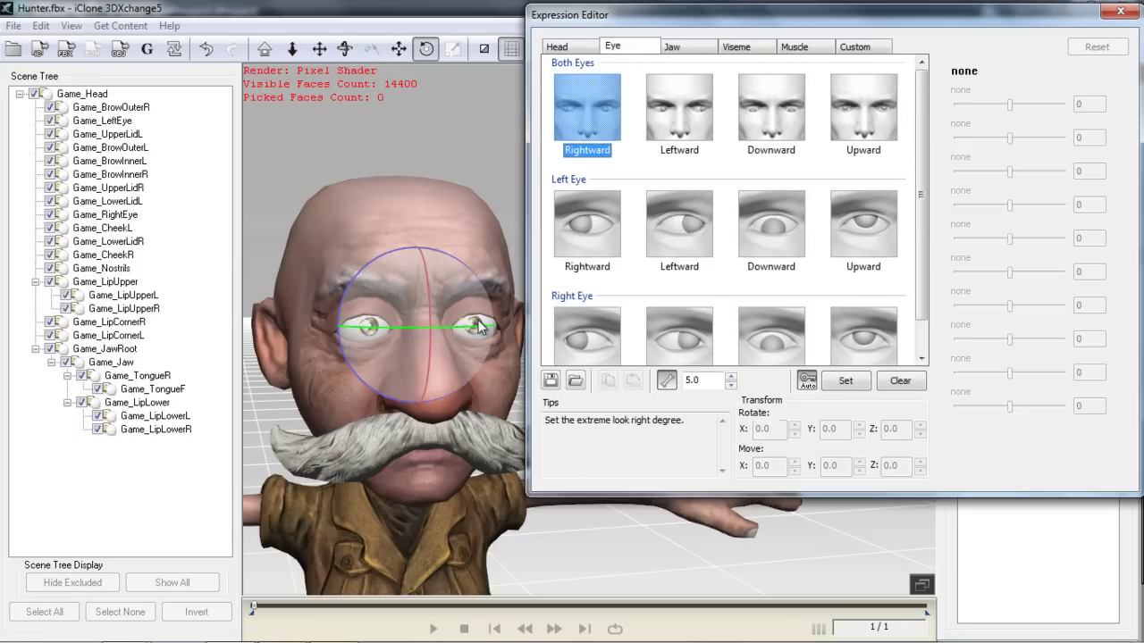
left_click_drag(477, 324, 463, 327)
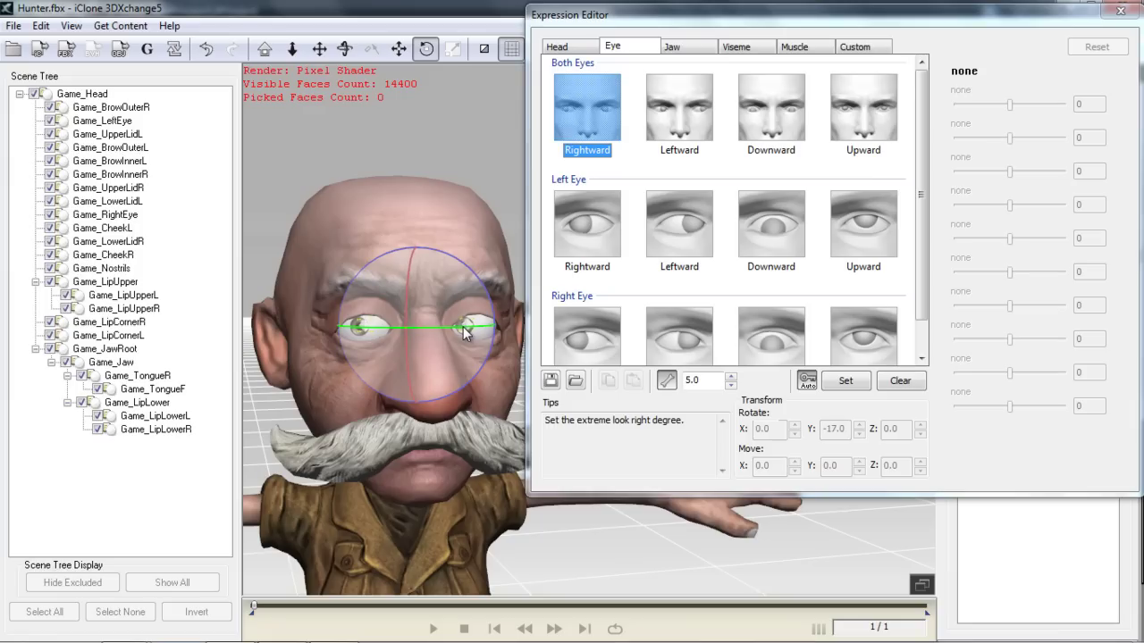
left_click(684, 109)
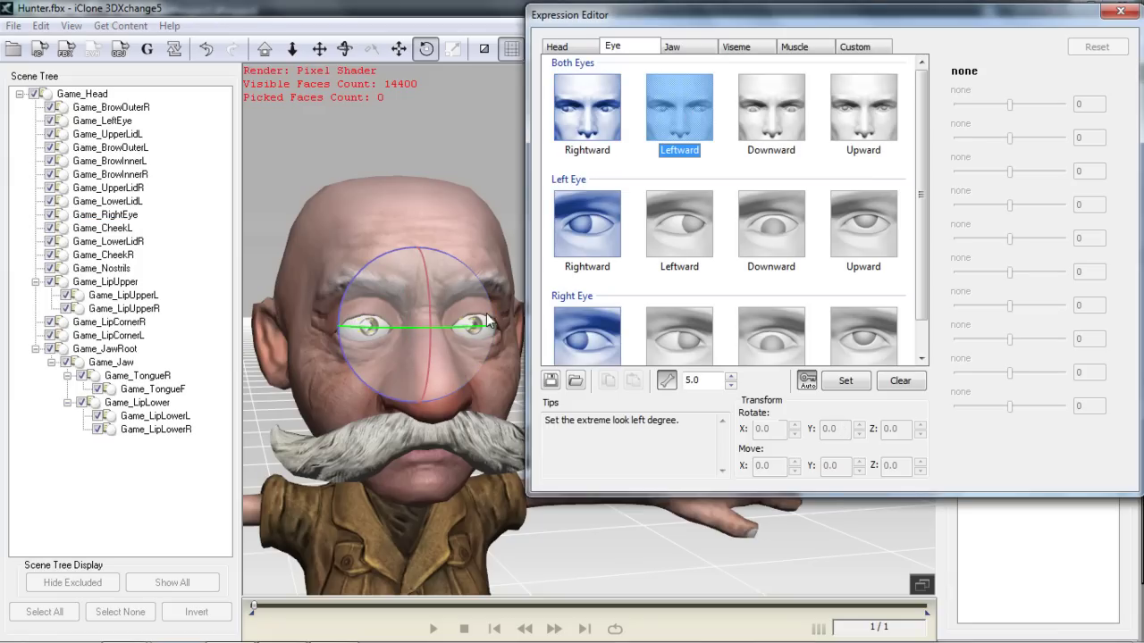
left_click_drag(464, 325, 497, 327)
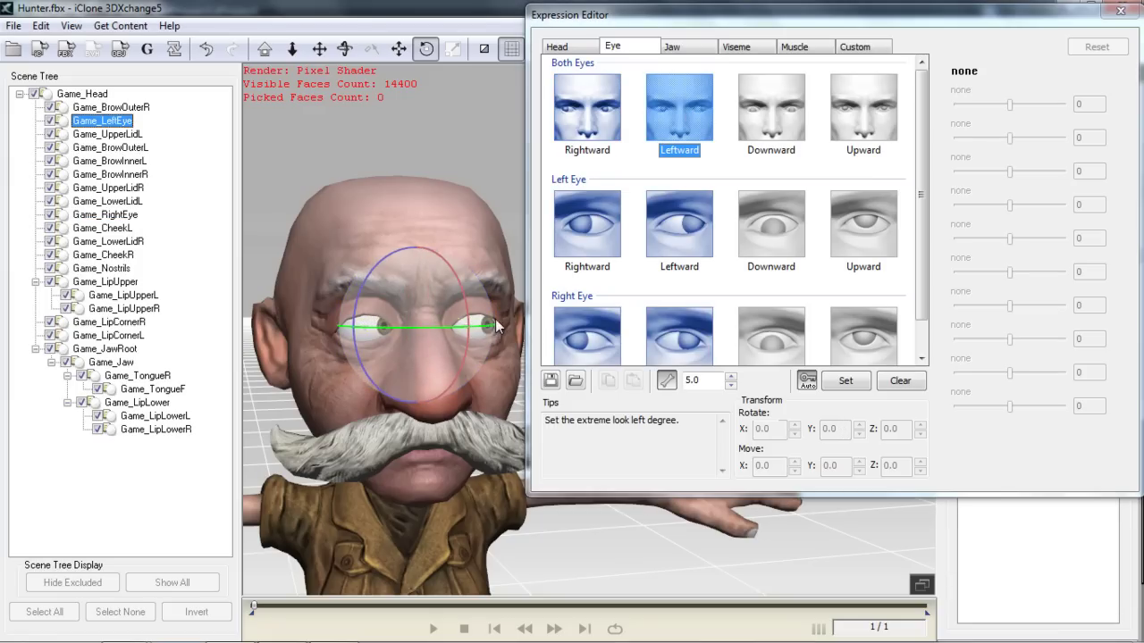
left_click(497, 327)
- Define the Both Eyes Downward and Upward poses by rotating the eyes vertically
left_click(773, 131)
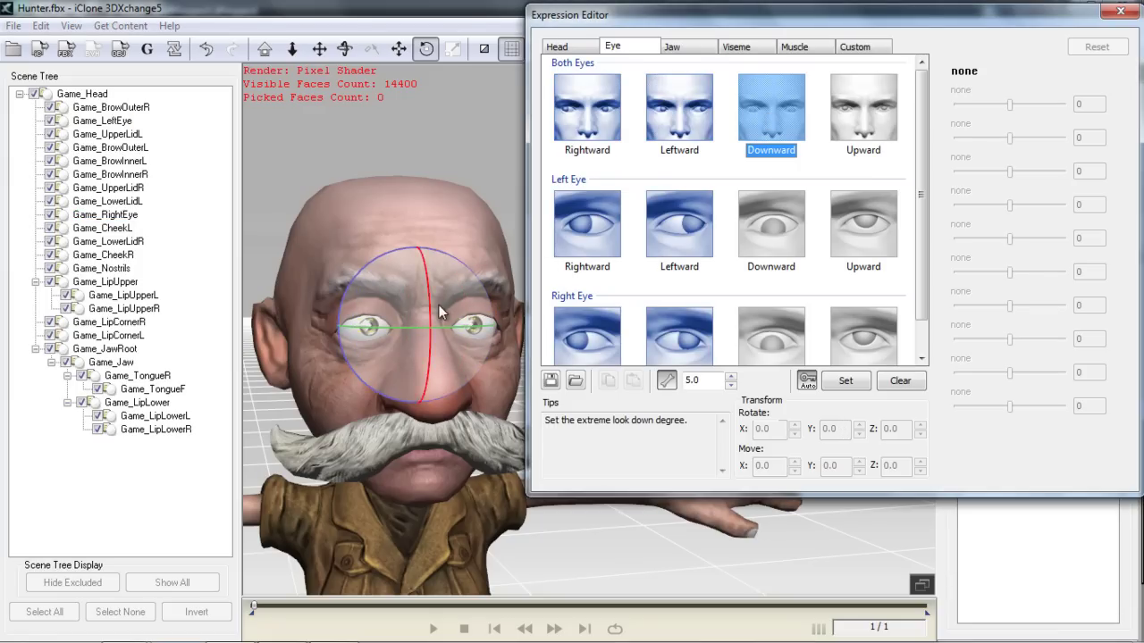
mouse_move(439, 305)
left_mouse_down()
mouse_move(428, 324)
mouse_move(432, 295)
left_mouse_up()
left_click(859, 114)
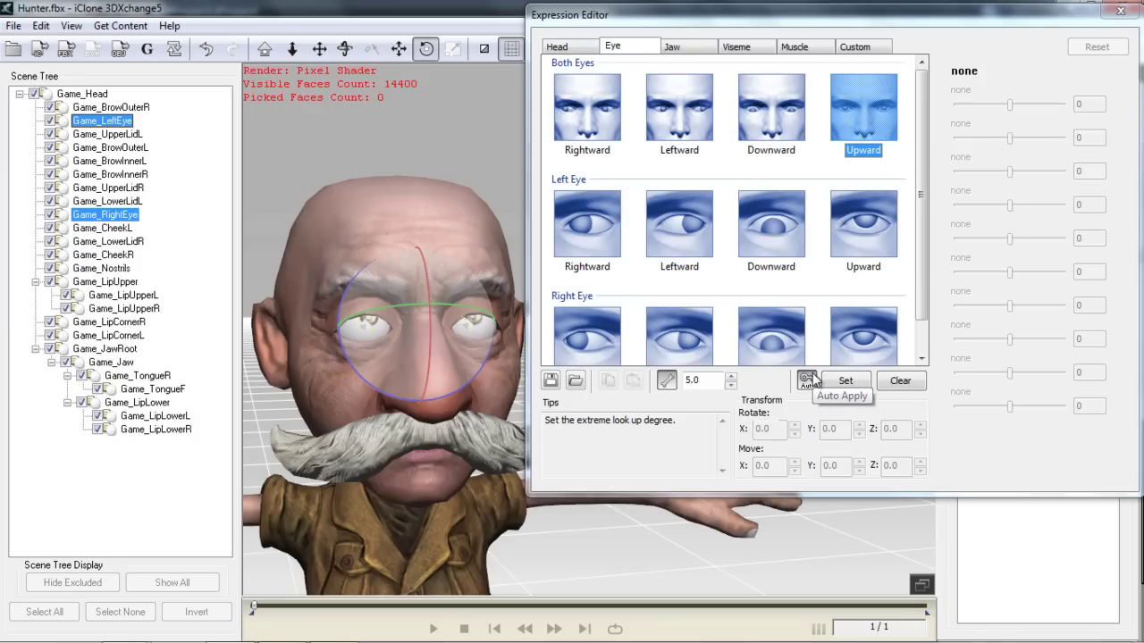
- Preview the Rightward, Leftward, Downward and Upward poses defined for both eyes
left_click(660, 111)
left_click(609, 111)
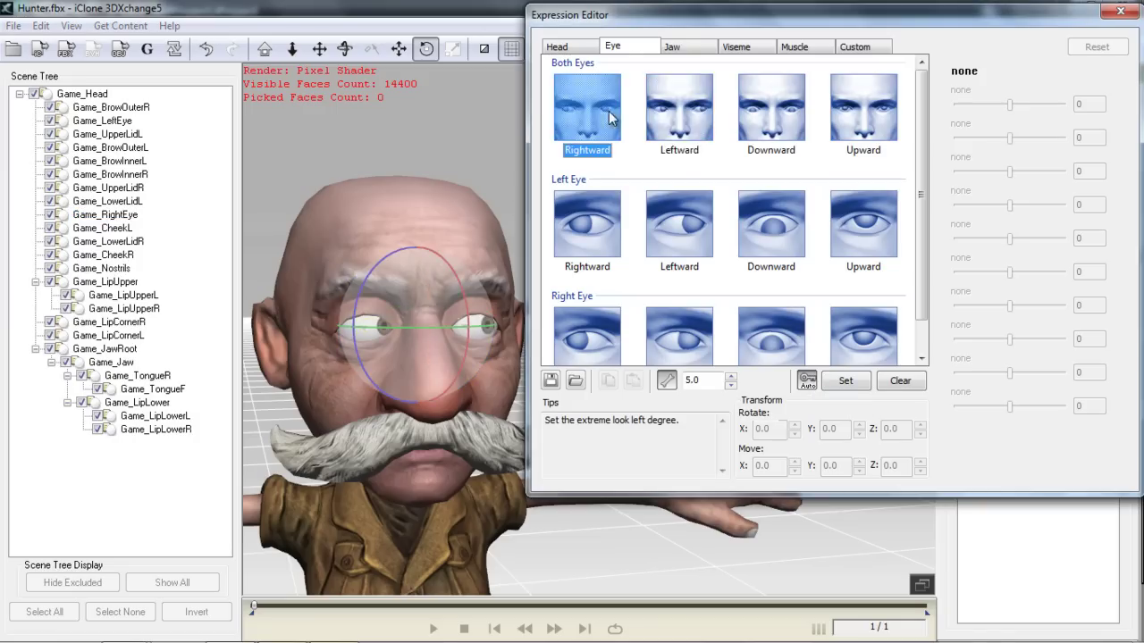
left_click(653, 112)
left_click(745, 122)
left_click(850, 136)
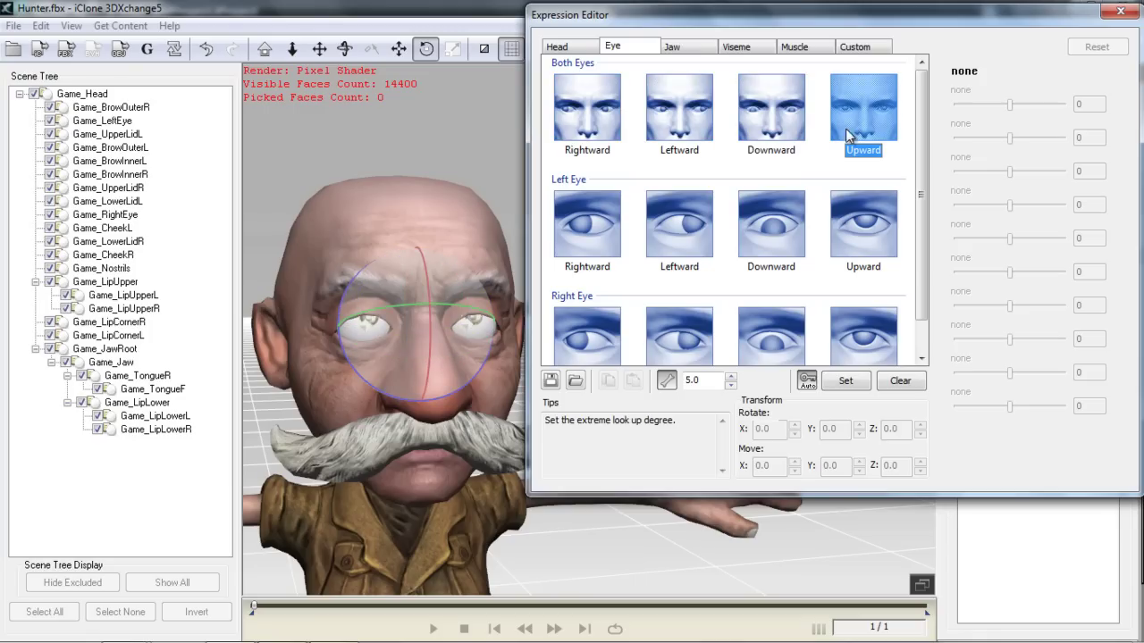
- Set the Both Eyes Upward pose, preview the Rightward, Leftward and Downward eye poses, and turn on Auto Apply
left_click(849, 386)
left_click(590, 96)
left_click(703, 130)
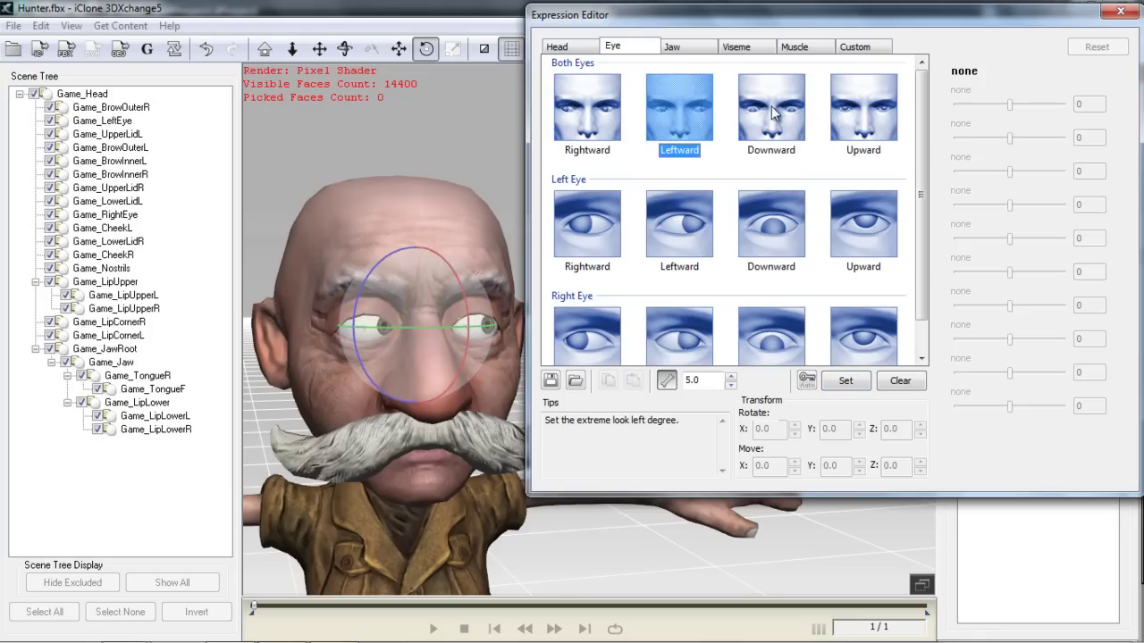
left_click(772, 105)
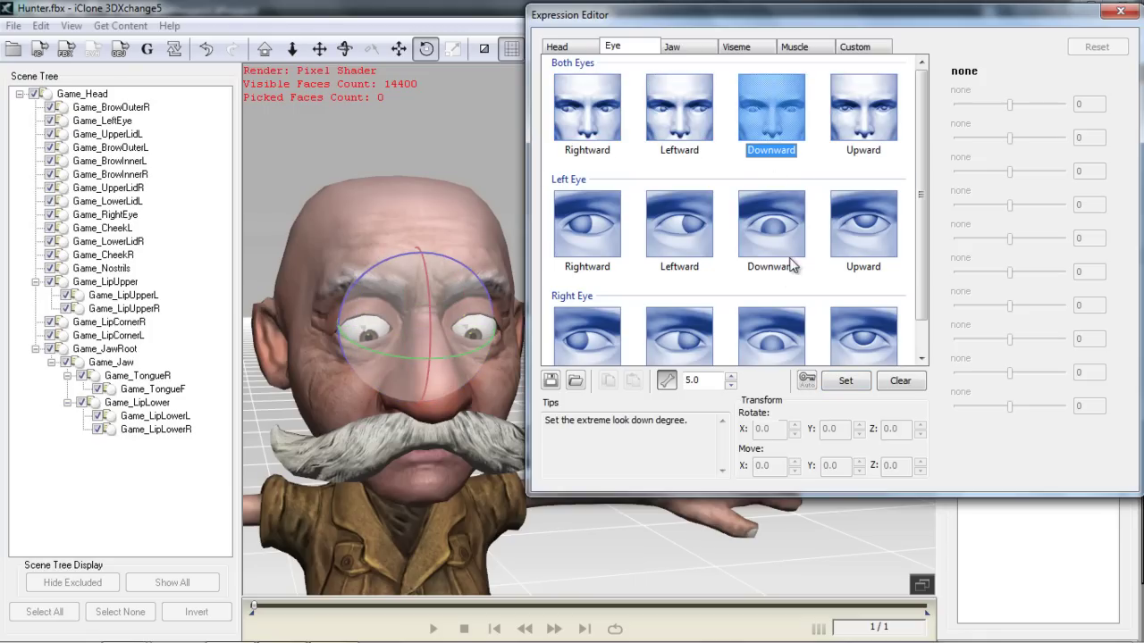
left_click(849, 382)
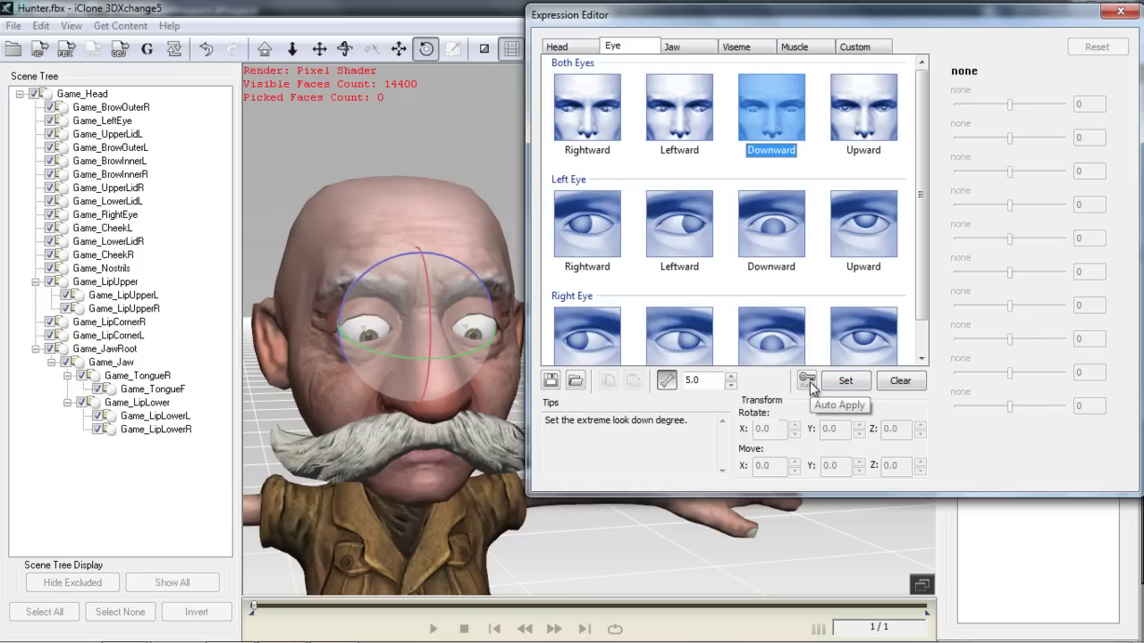
left_click(809, 381)
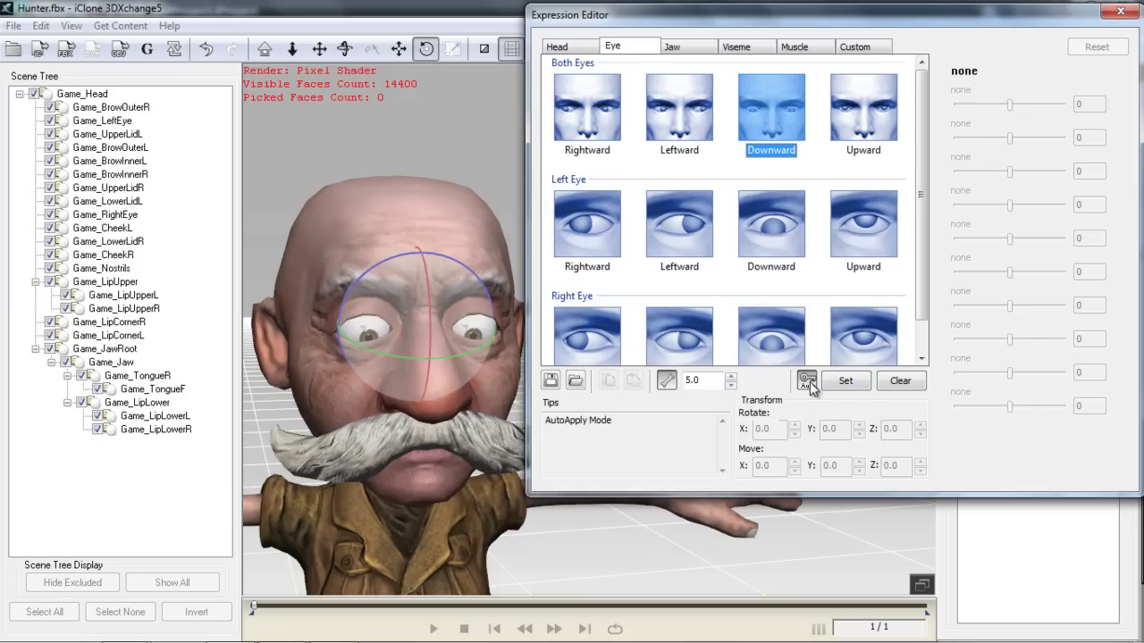
- Define the Drop Jaw pose by moving the jaw root down to about 106.3 in Z
left_click(688, 46)
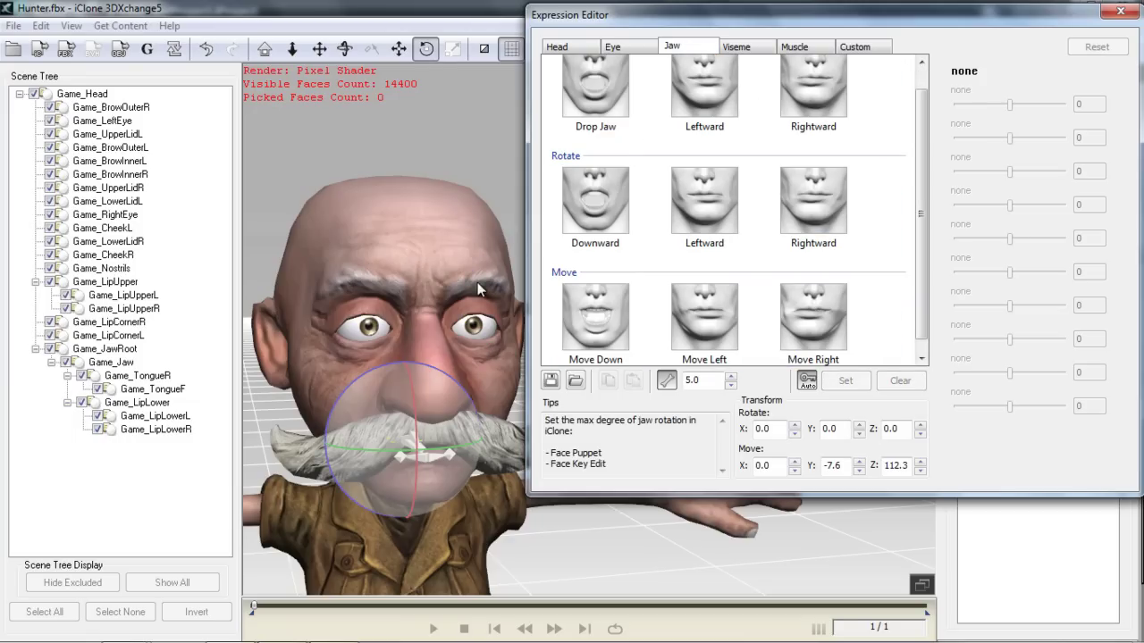
right_click_drag(490, 494, 457, 437)
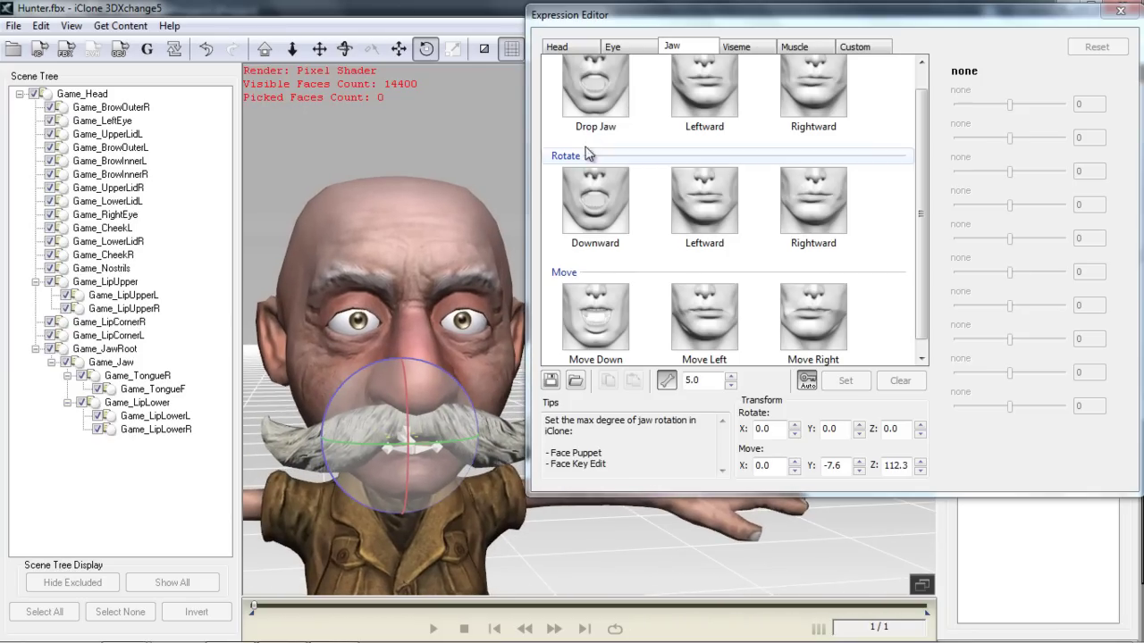
left_click(605, 102)
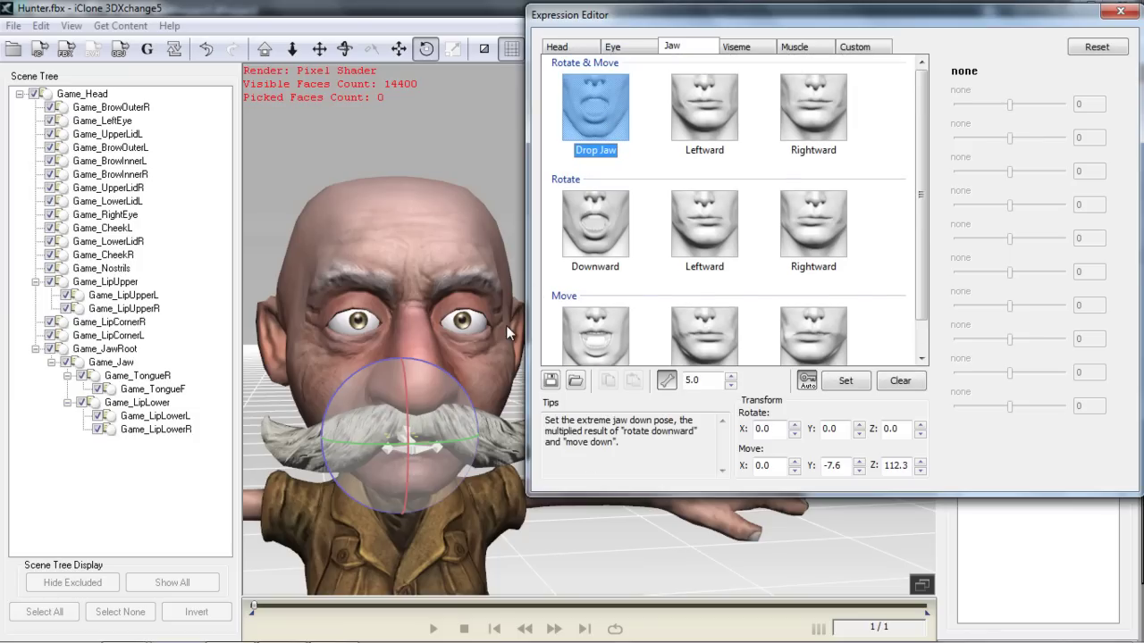
key("w")
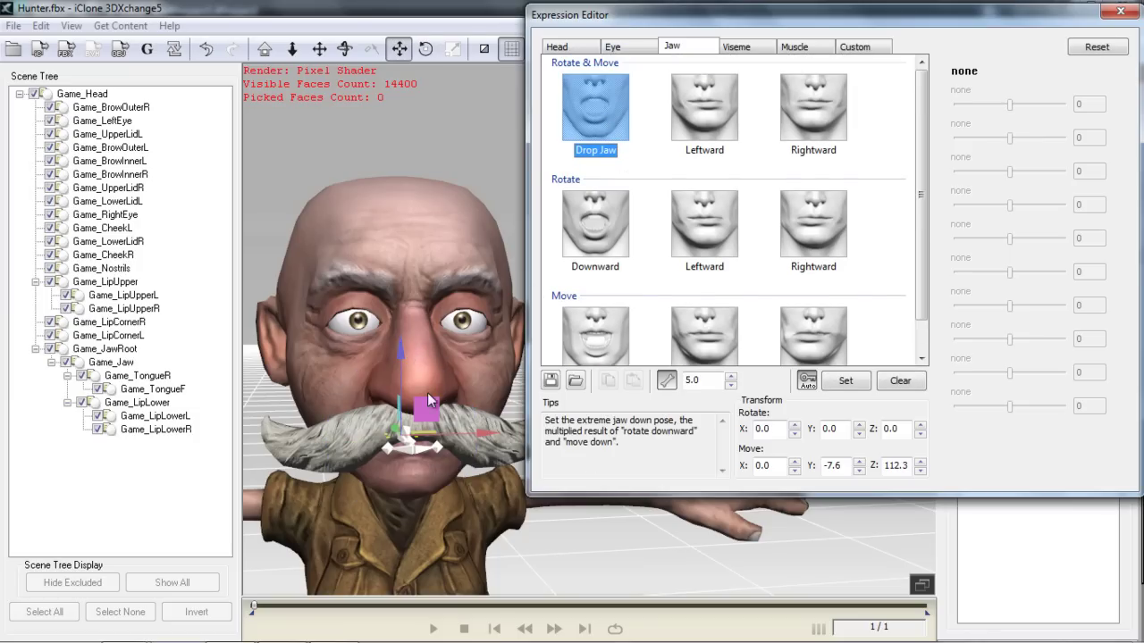
left_click_drag(398, 357, 397, 388)
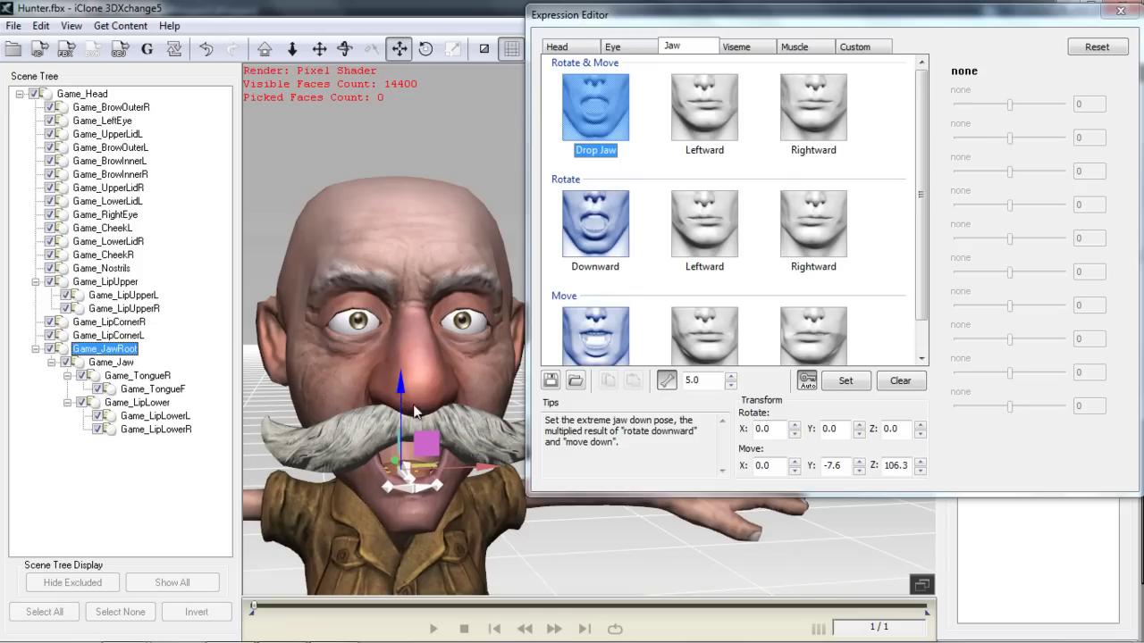
mouse_move(475, 485)
right_mouse_down()
mouse_move(352, 496)
mouse_move(492, 488)
right_mouse_up()
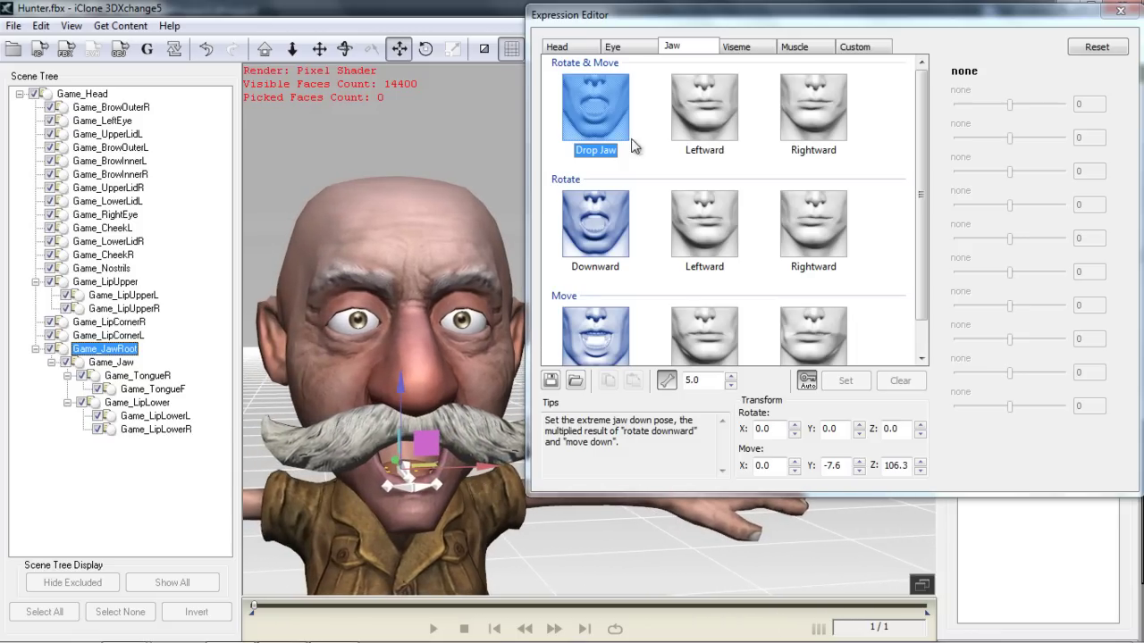
- Define the Rotate & Move Leftward jaw pose with a sideways shift, and the Rightward pose by moving the jaw to about -3.4 in X
left_click(709, 118)
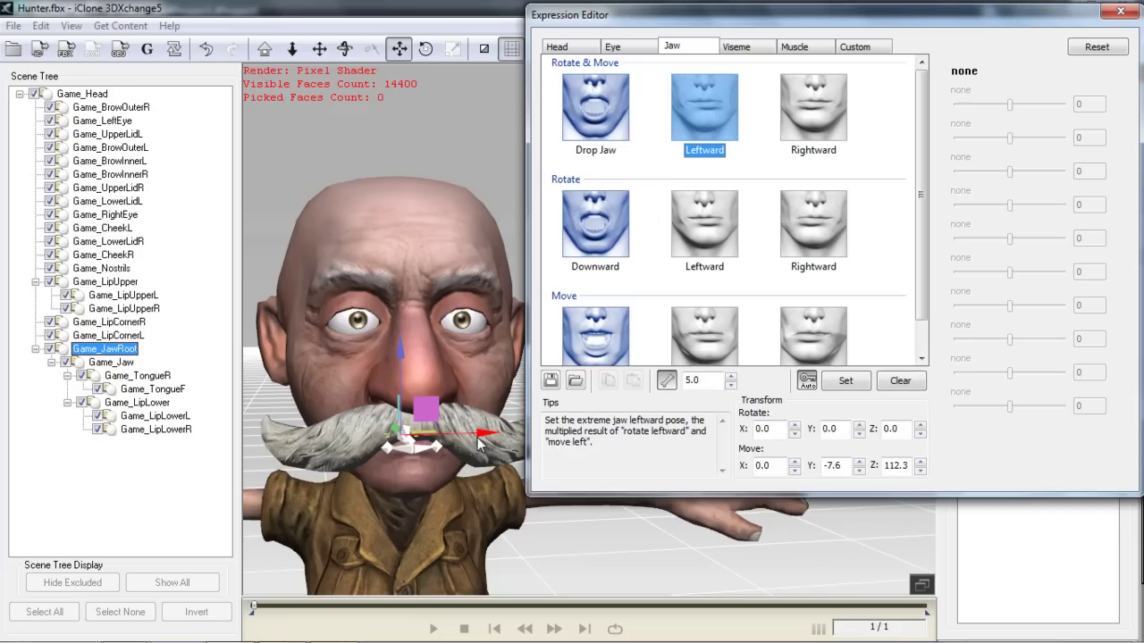
left_click(783, 129)
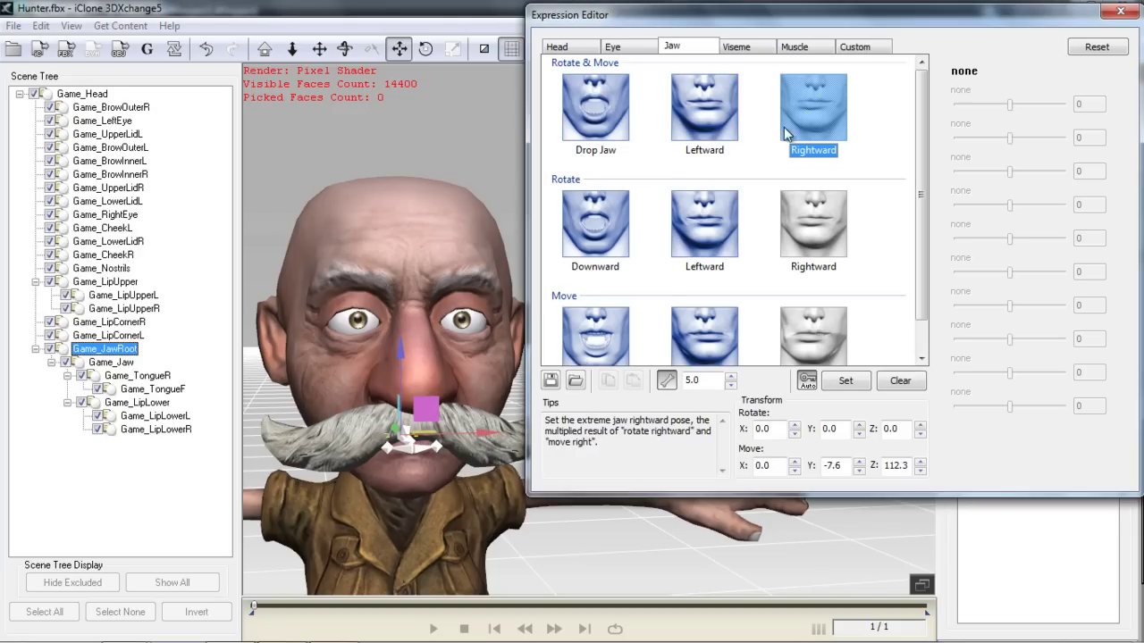
left_click_drag(471, 441, 498, 431)
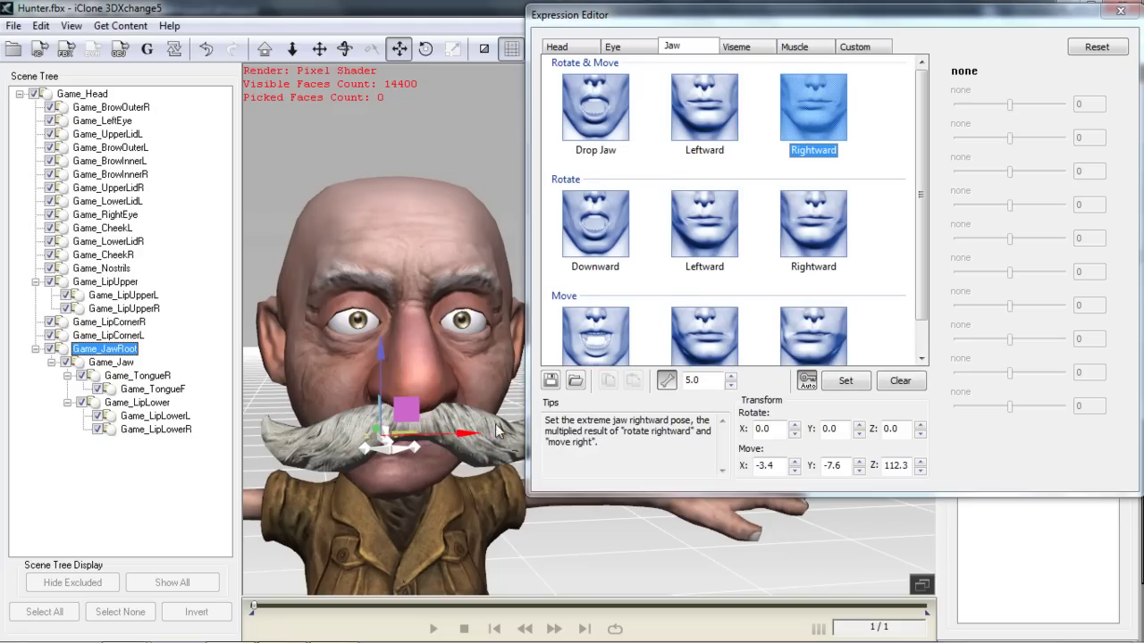
- Preview the jaw's separate Rotate and Move poses for the down, left and right directions
left_click(608, 225)
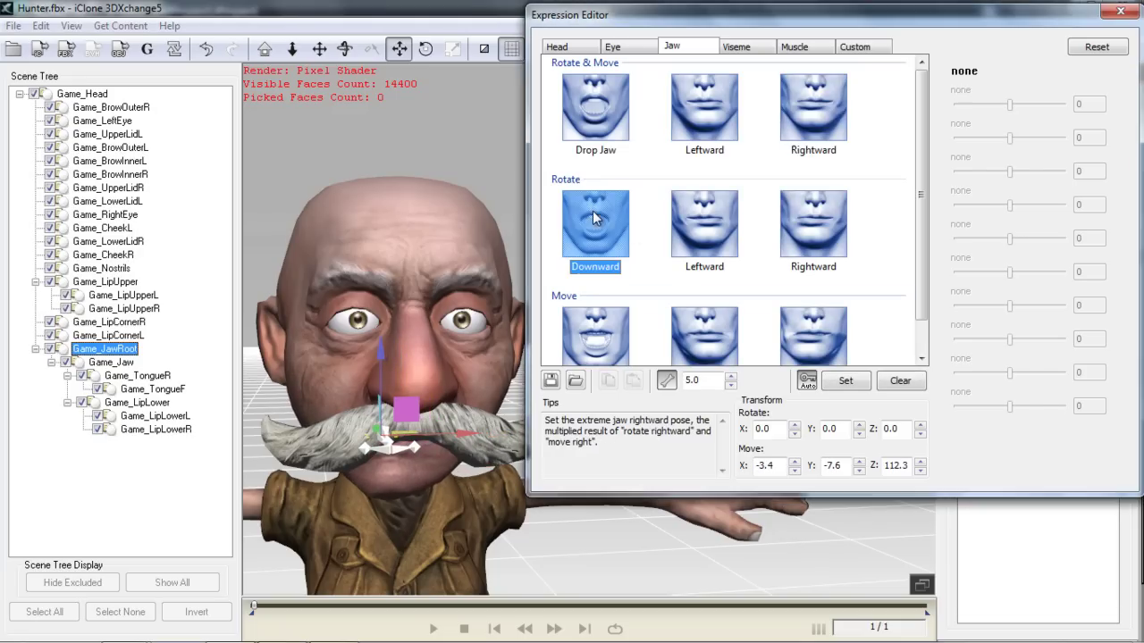
left_click(703, 226)
left_click(796, 218)
left_click(698, 229)
left_click(607, 255)
left_click(599, 329)
left_click(681, 330)
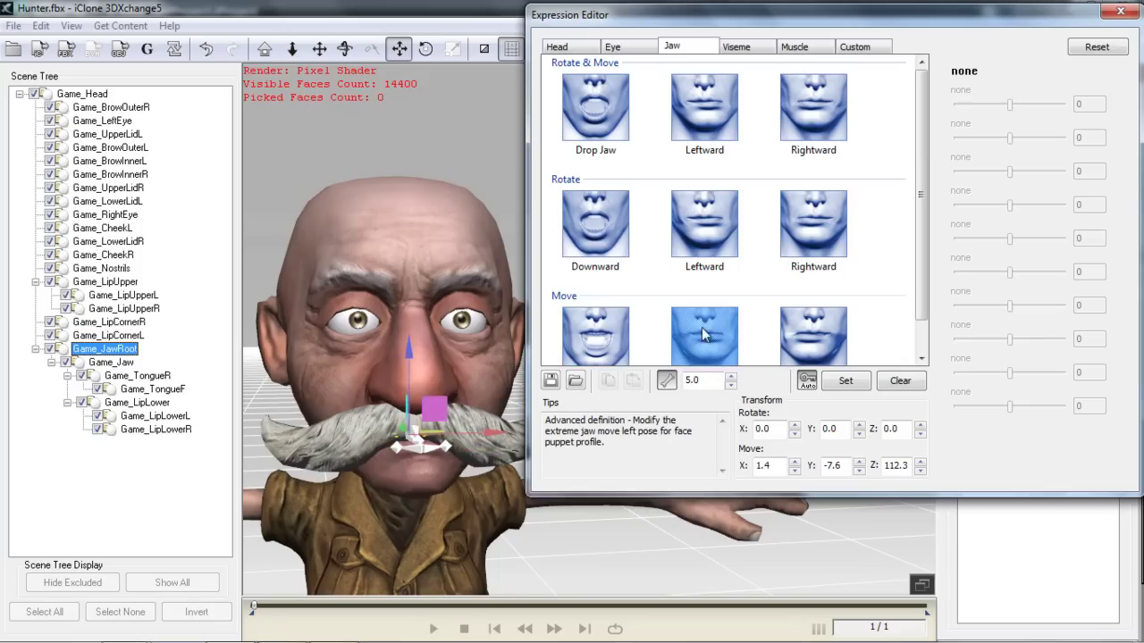
left_click(792, 330)
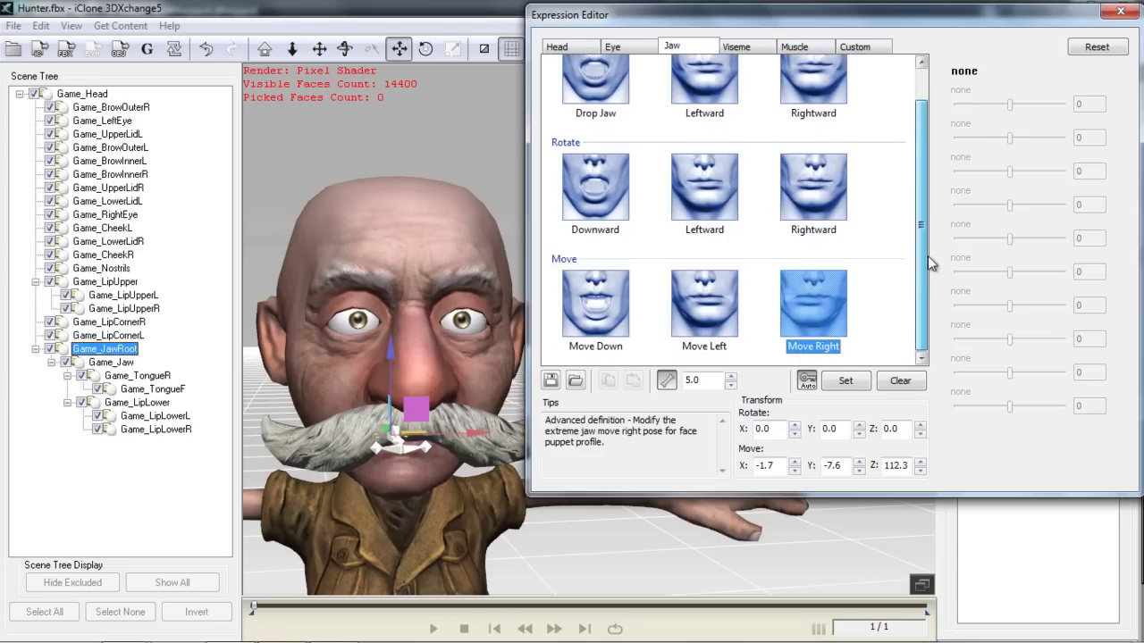
scroll(927, 256, "up", 1)
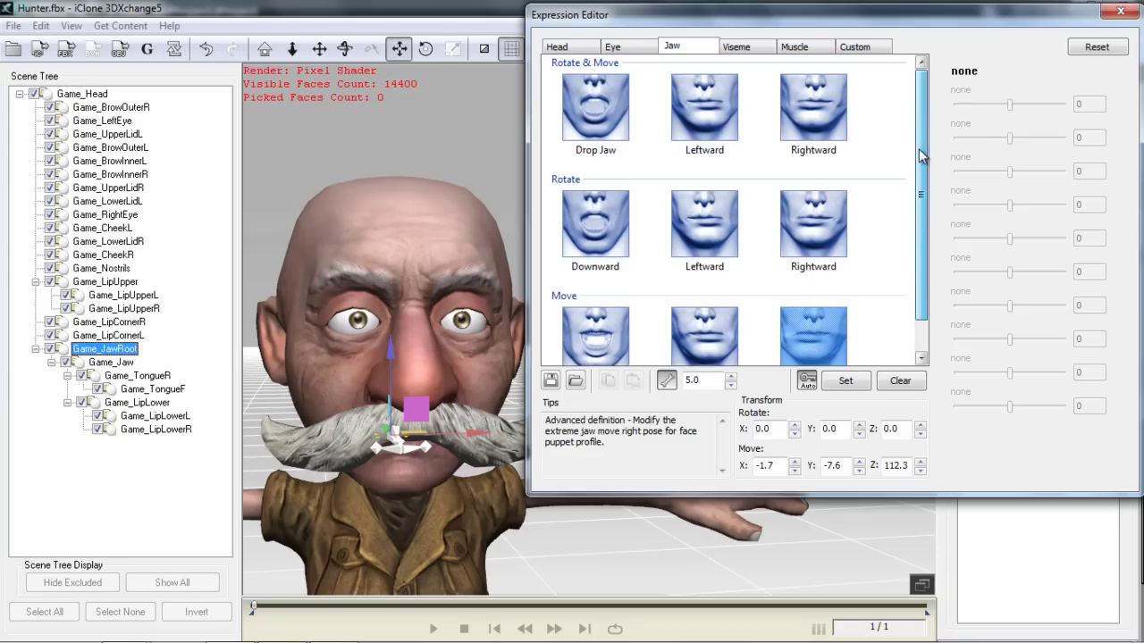
- Start the EE viseme by moving the lower lip bone down to about 109.5 in Z
left_click(738, 48)
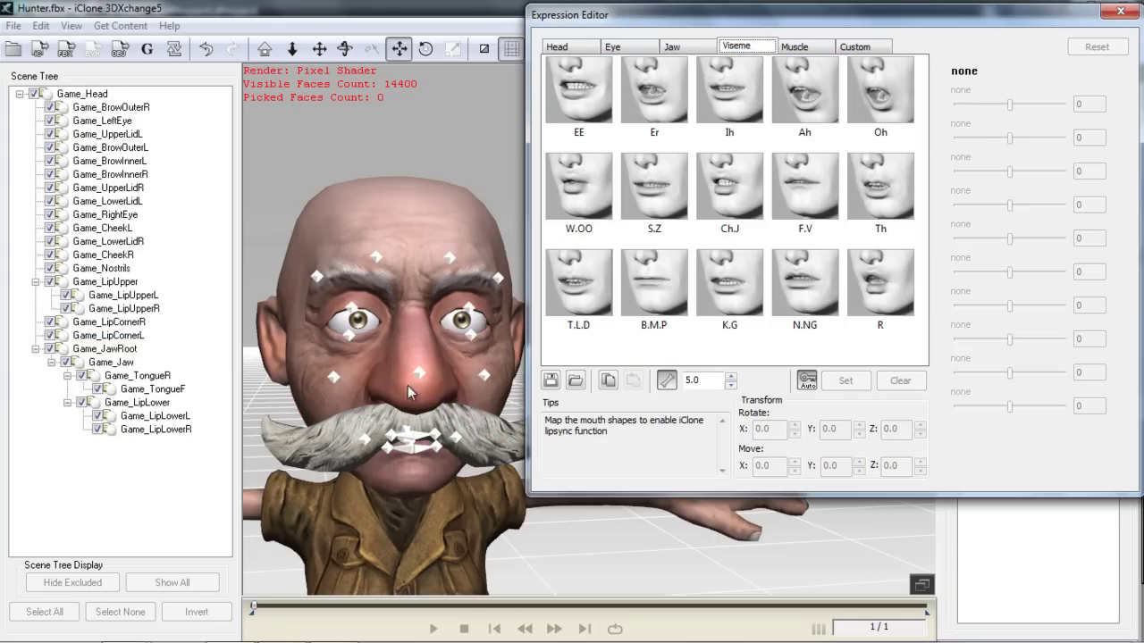
scroll(429, 375, "up", 5)
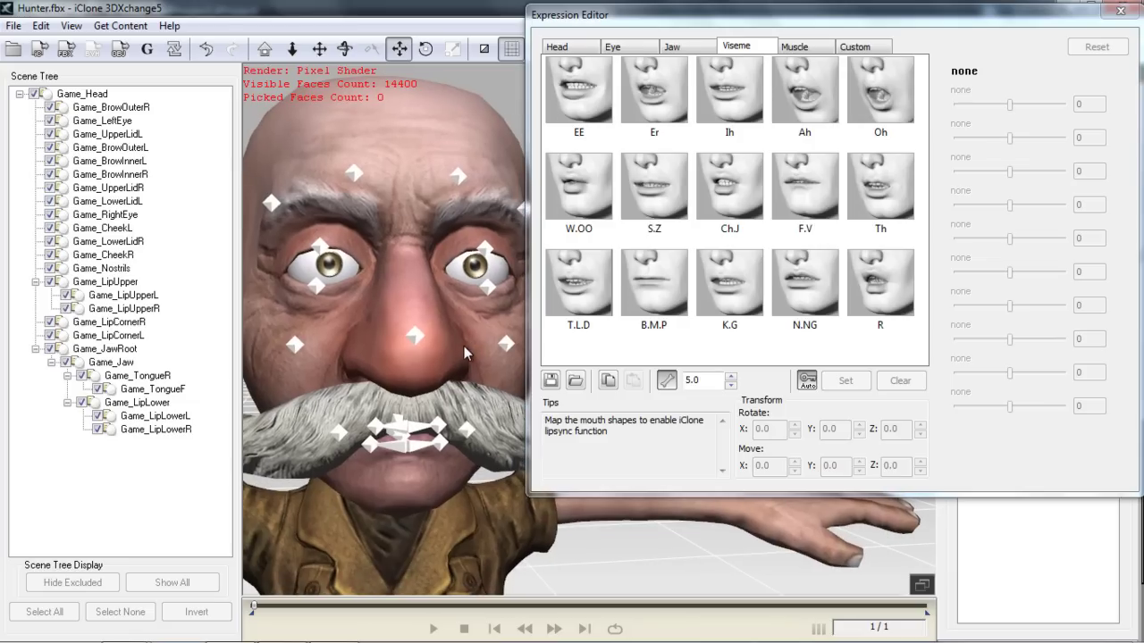
scroll(471, 364, "down", 1)
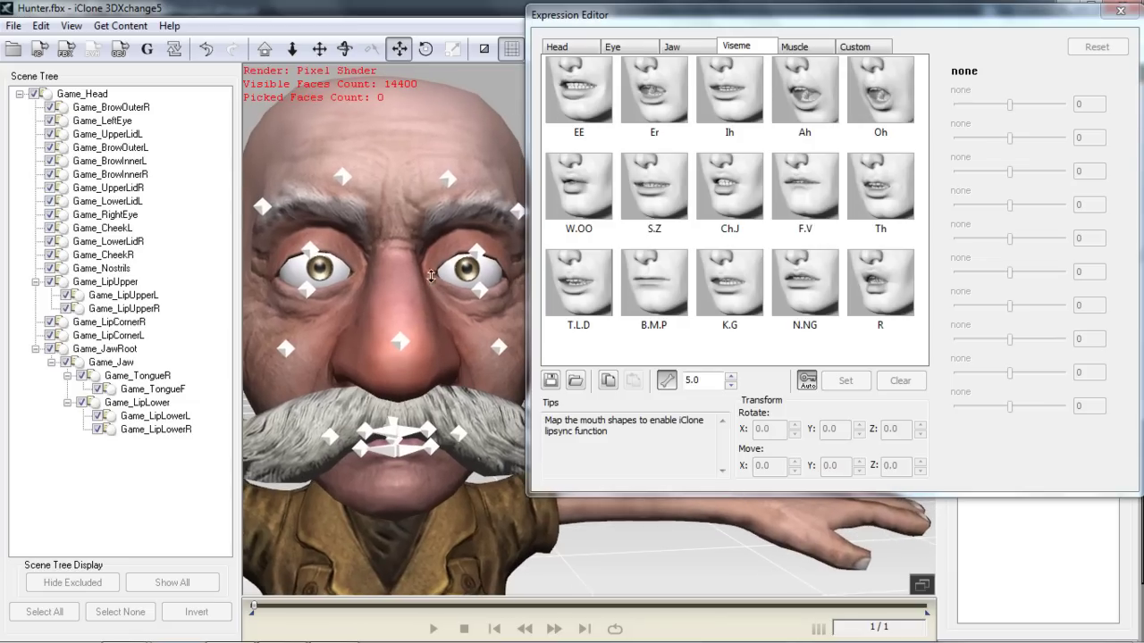
scroll(433, 277, "down", 1)
scroll(434, 288, "up", 1)
middle_click_drag(434, 288, 395, 301)
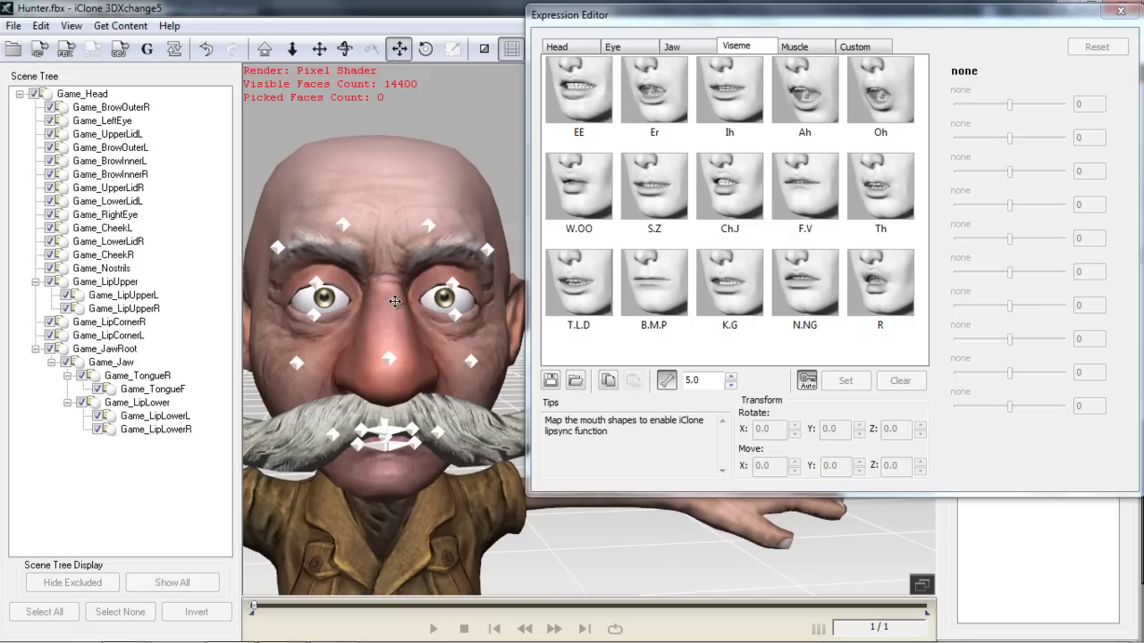
left_click(593, 91)
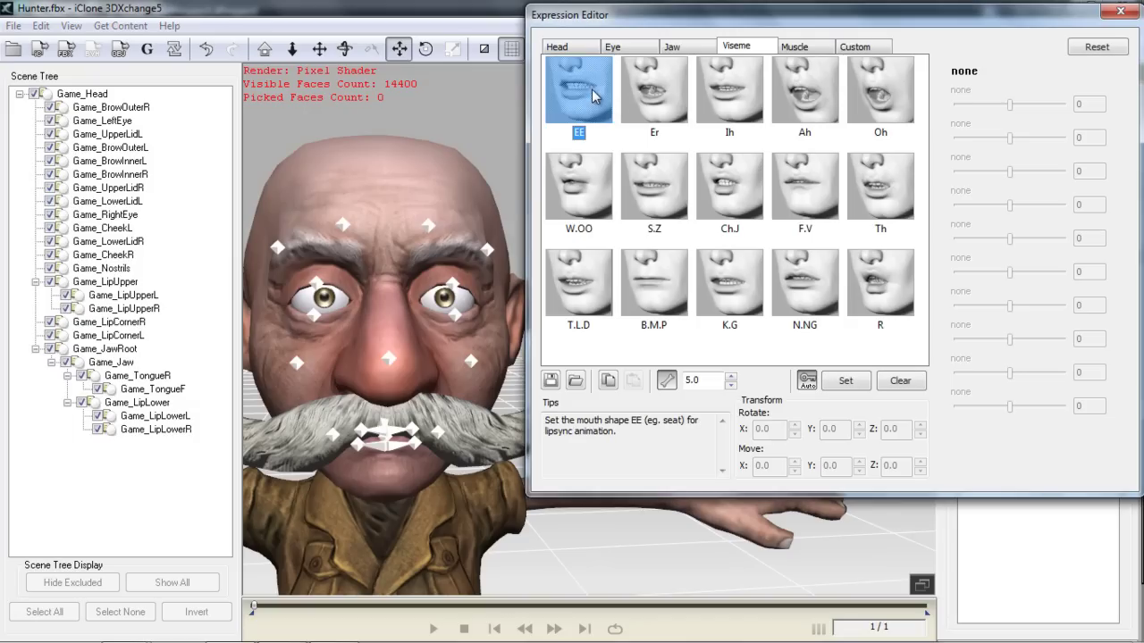
left_click(393, 448)
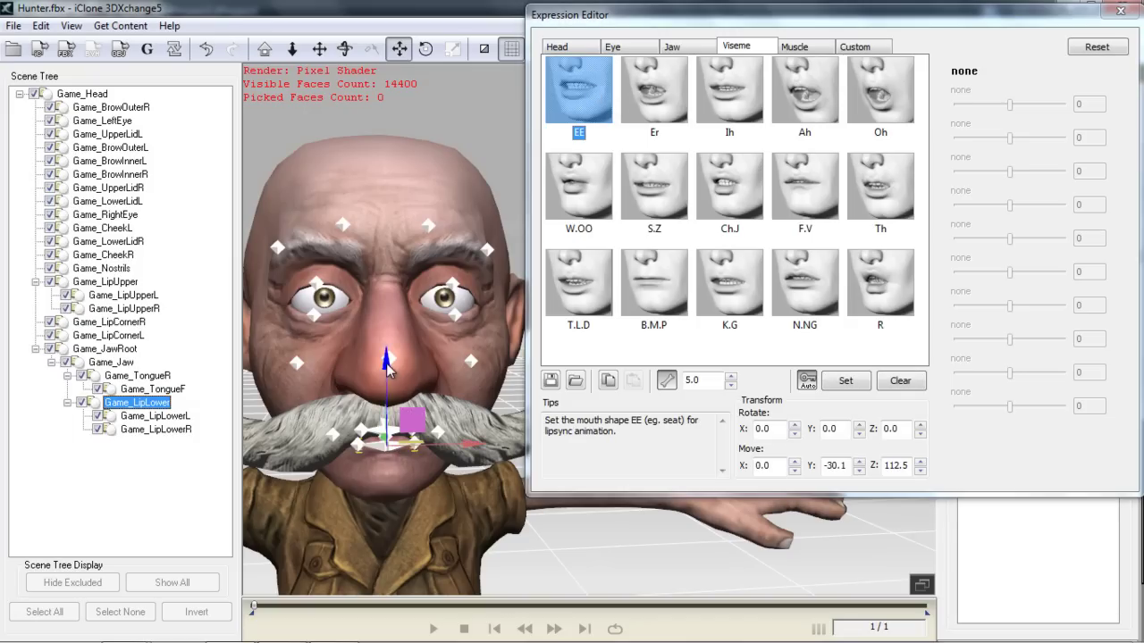
left_click_drag(386, 363, 386, 386)
right_click_drag(470, 522, 414, 508)
scroll(414, 508, "up", 3)
middle_click_drag(393, 491, 444, 451)
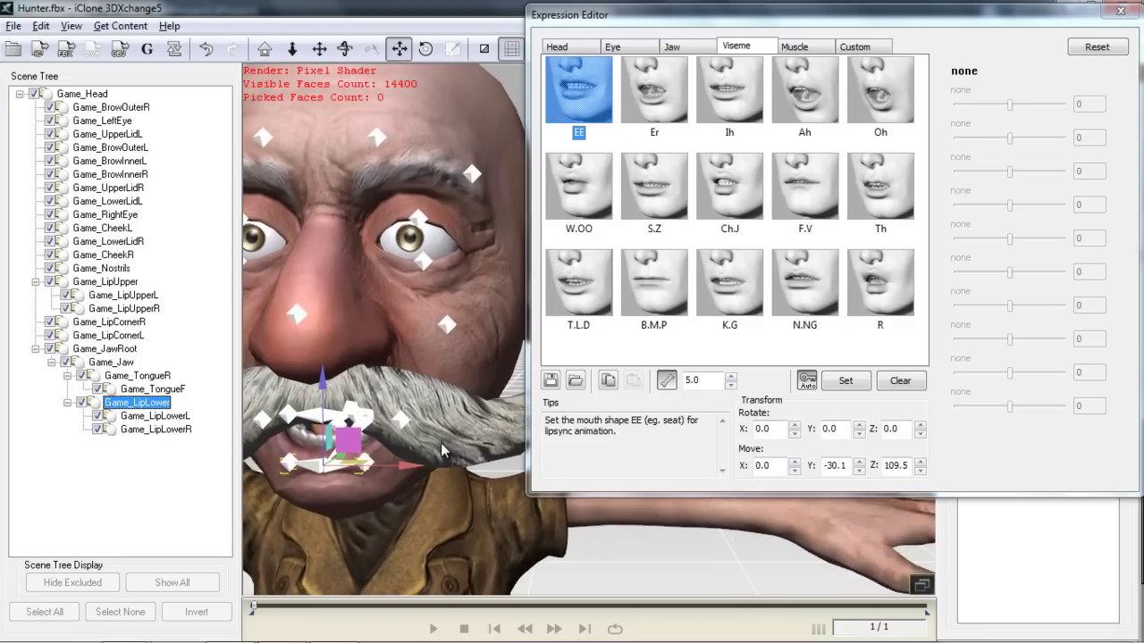
- Shape the EE viseme's mouth corners by repositioning both lip corner bones, with the right one at about -16.2 in Y
left_click(402, 420)
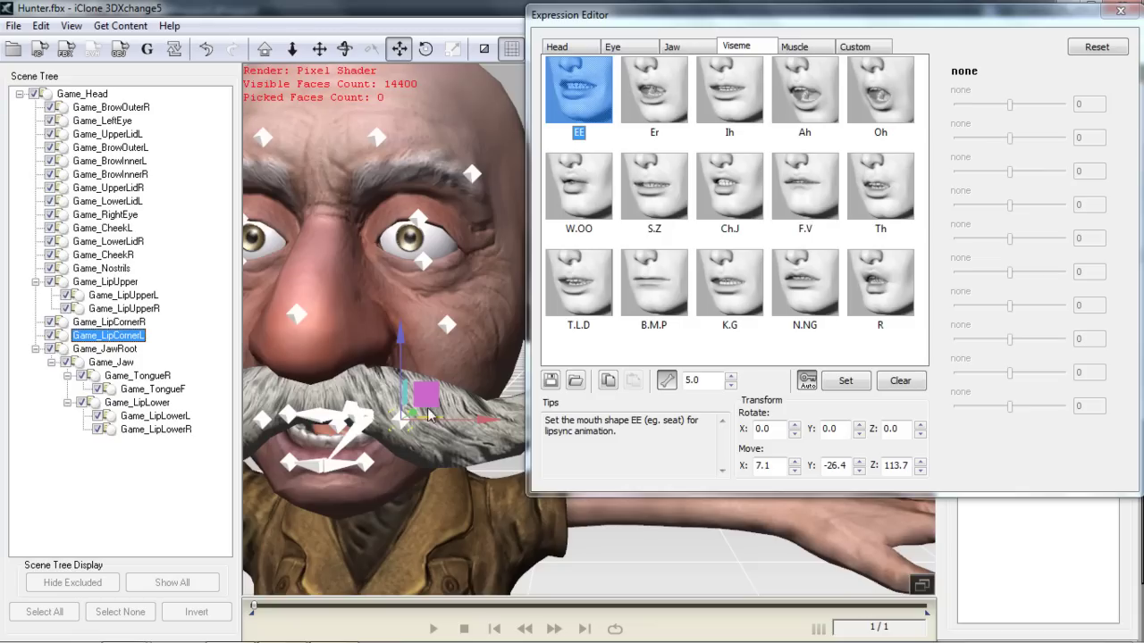
left_click_drag(411, 420, 427, 410)
right_click_drag(392, 493, 371, 431)
left_click(352, 422)
left_click_drag(366, 425, 356, 405)
right_click_drag(443, 471, 331, 422)
right_click_drag(418, 361, 443, 371)
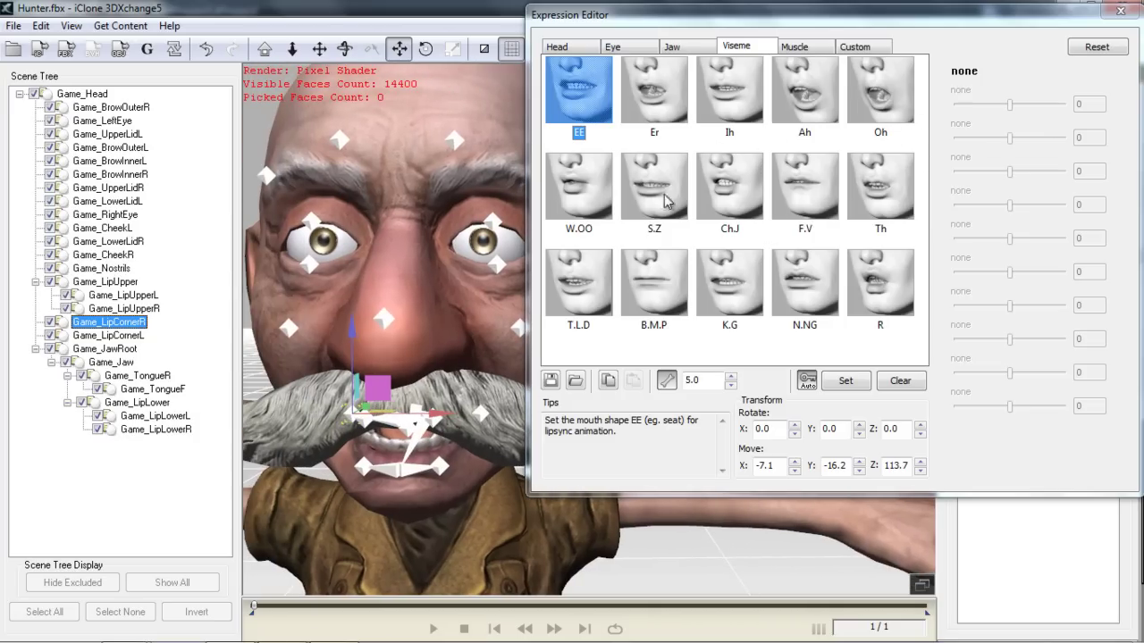
- Open the mouth for the W.OO viseme by lowering the lower lip bone and raising the upper lip bone to about 115.6 in Z
left_click(587, 187)
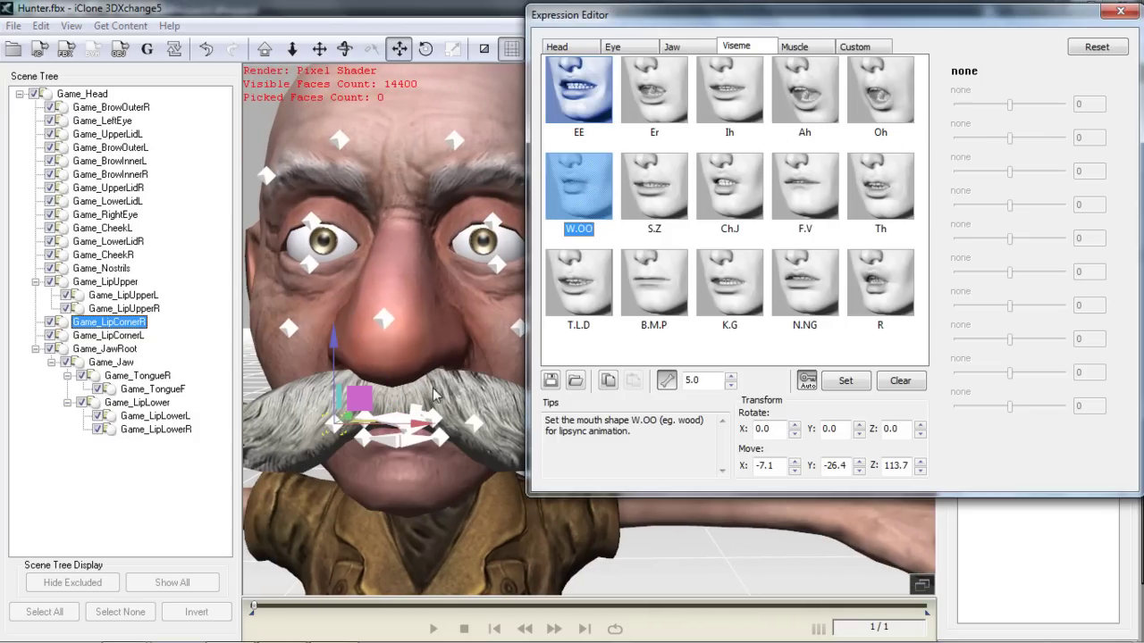
middle_click_drag(503, 472, 454, 435)
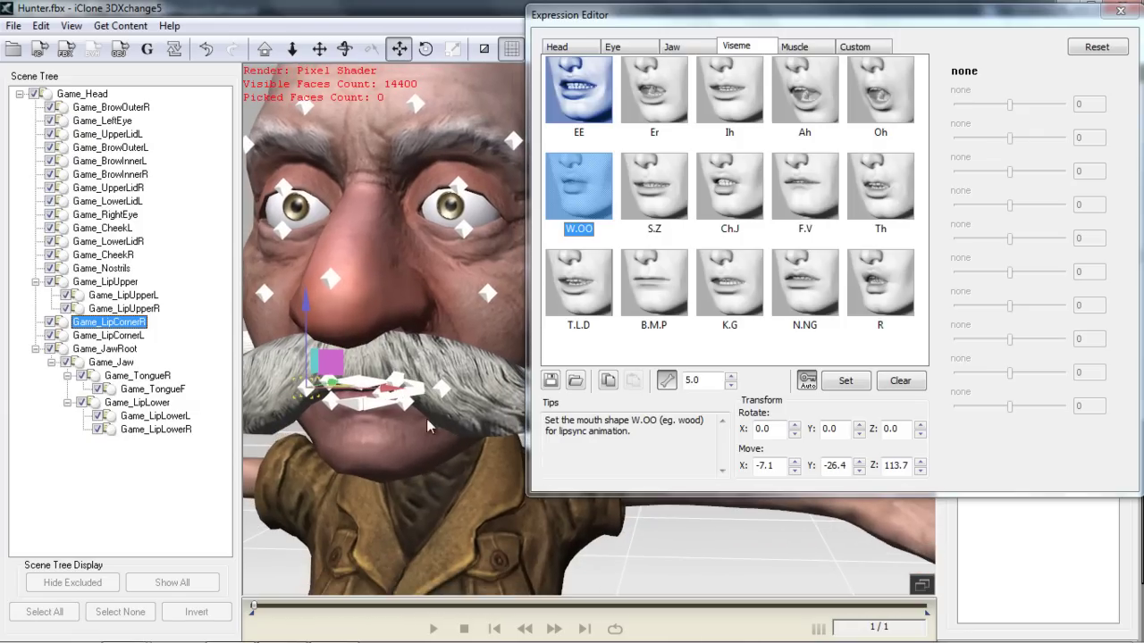
left_click(365, 402)
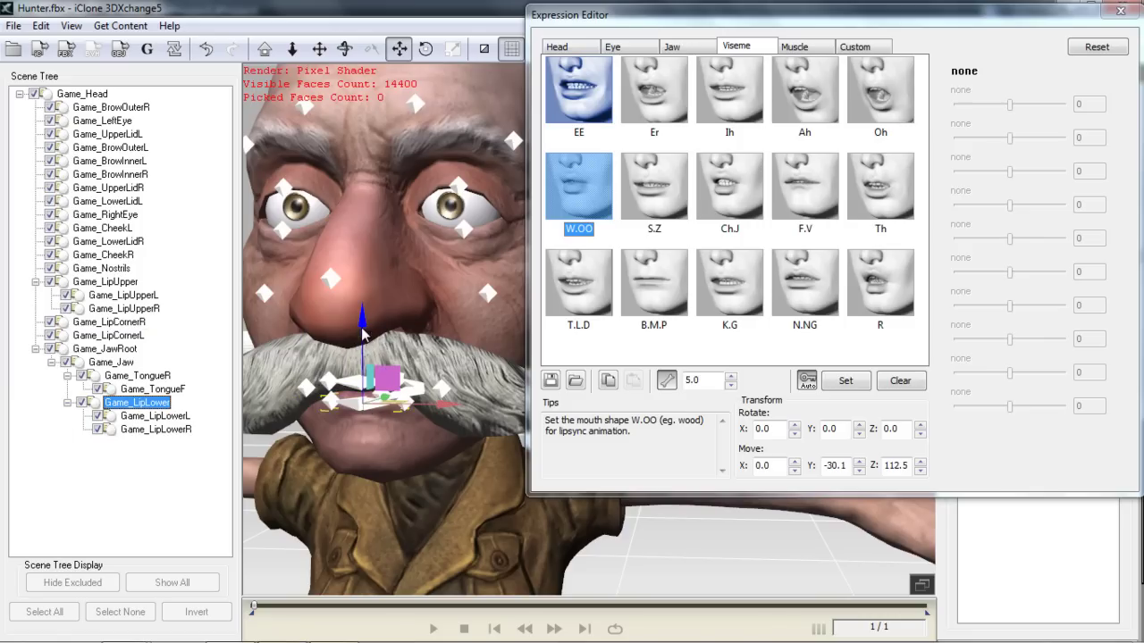
left_click(362, 326)
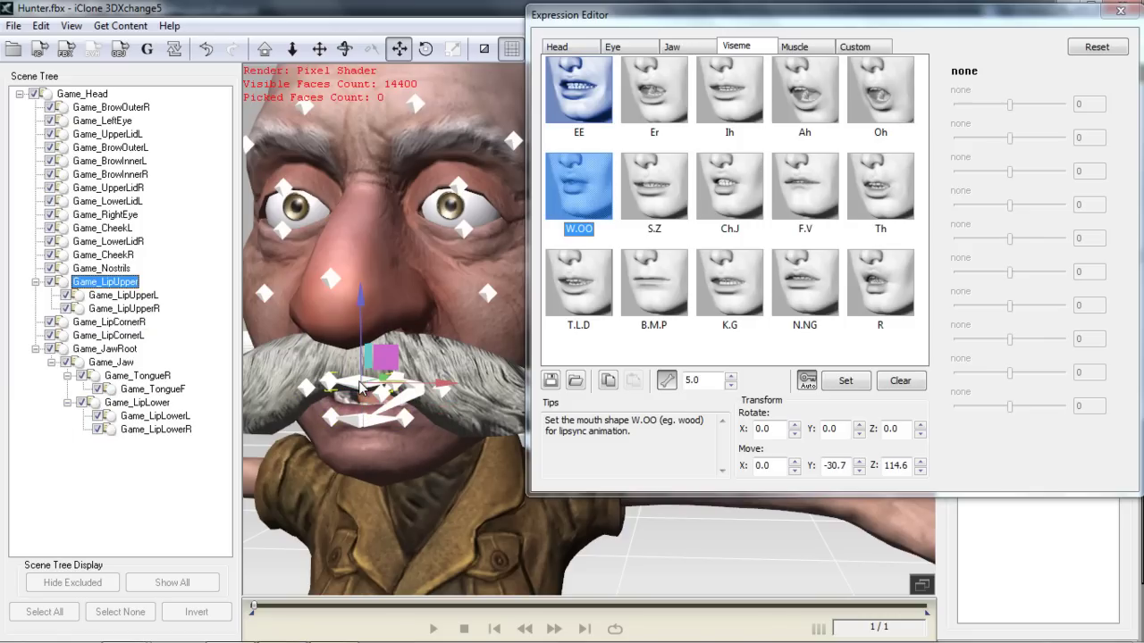
left_click_drag(362, 318, 362, 307)
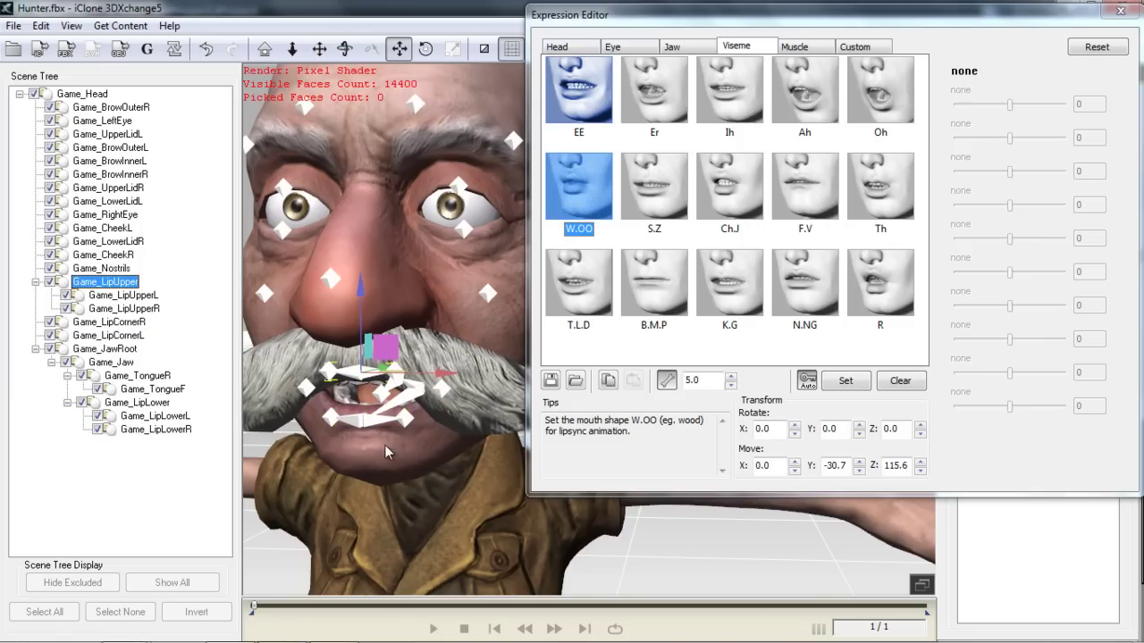
- Narrow the W.OO mouth shape by moving both lip corners and the lower lip sides inward, with the right corner at about -6.6 in X
right_click_drag(365, 458, 452, 477)
left_click(507, 395)
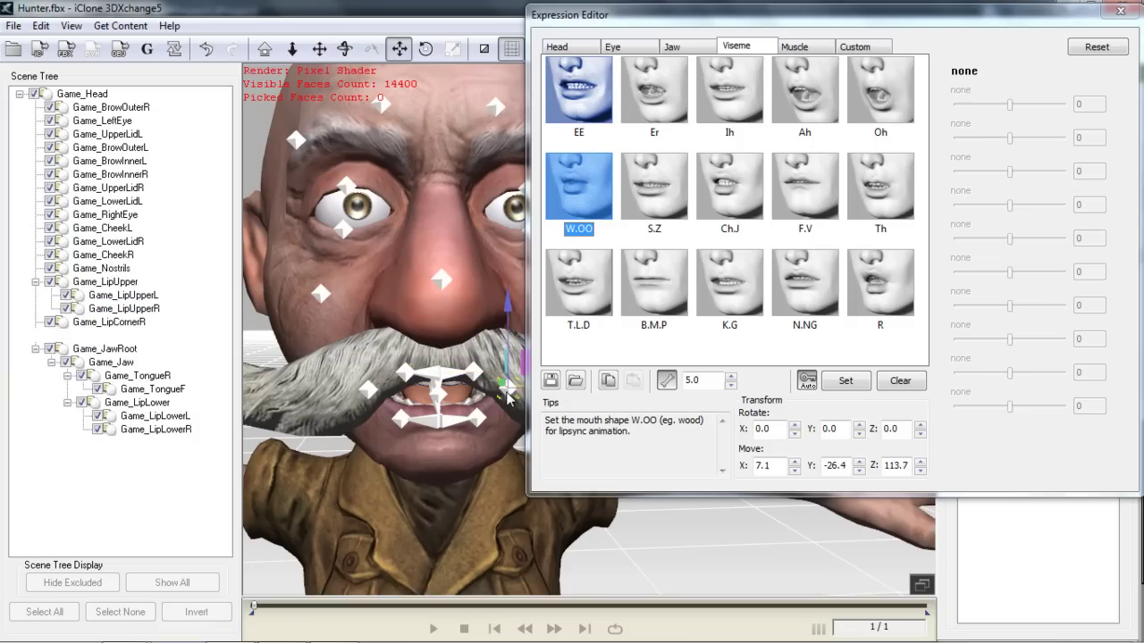
mouse_move(487, 442)
right_mouse_down()
mouse_move(483, 465)
mouse_move(477, 438)
right_mouse_up()
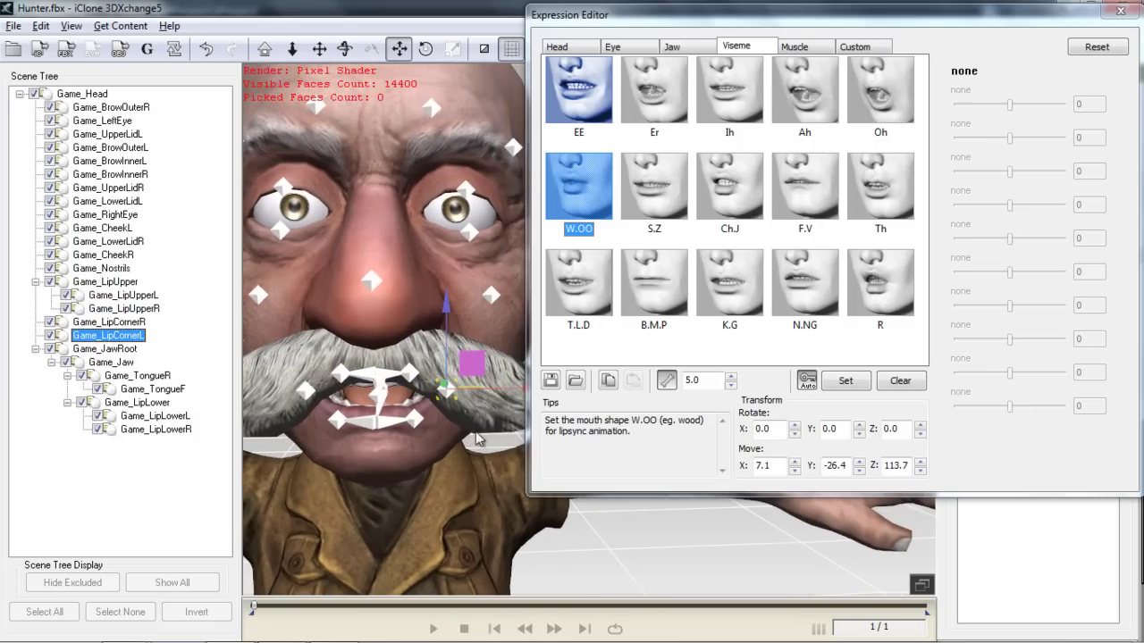
left_click_drag(514, 393, 340, 371)
left_click(422, 422)
key("e")
key("w")
left_click(341, 418)
left_click(318, 399)
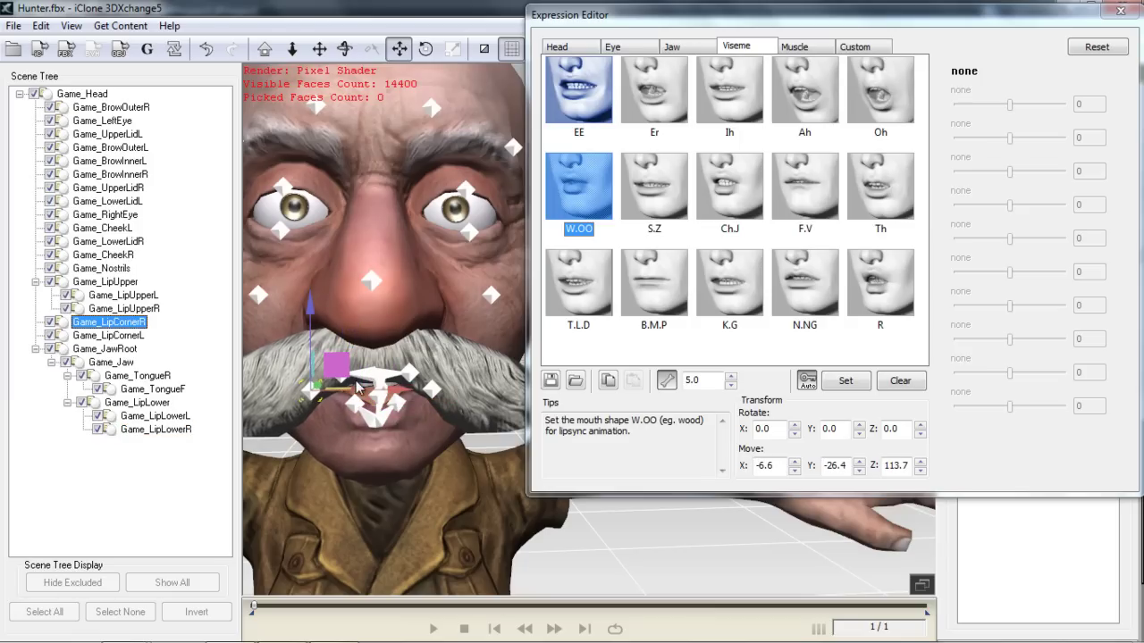
right_click_drag(458, 469, 436, 456)
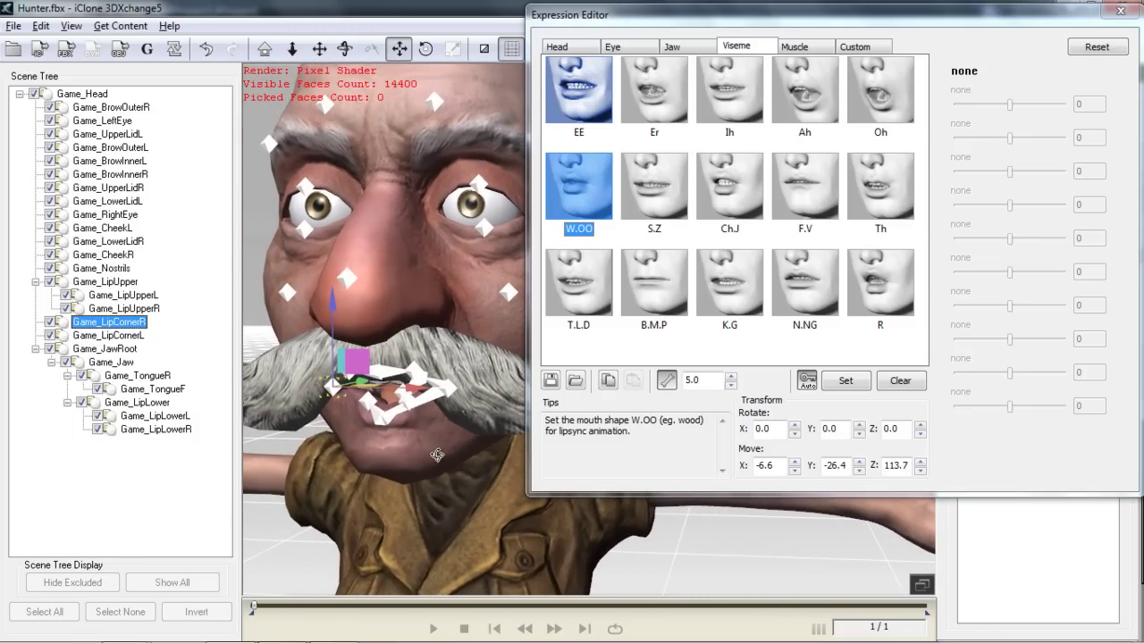
- Reduce the displayed bone size to 1.0 and inspect the W.OO mouth shape from the front
left_click(702, 381)
type("10")
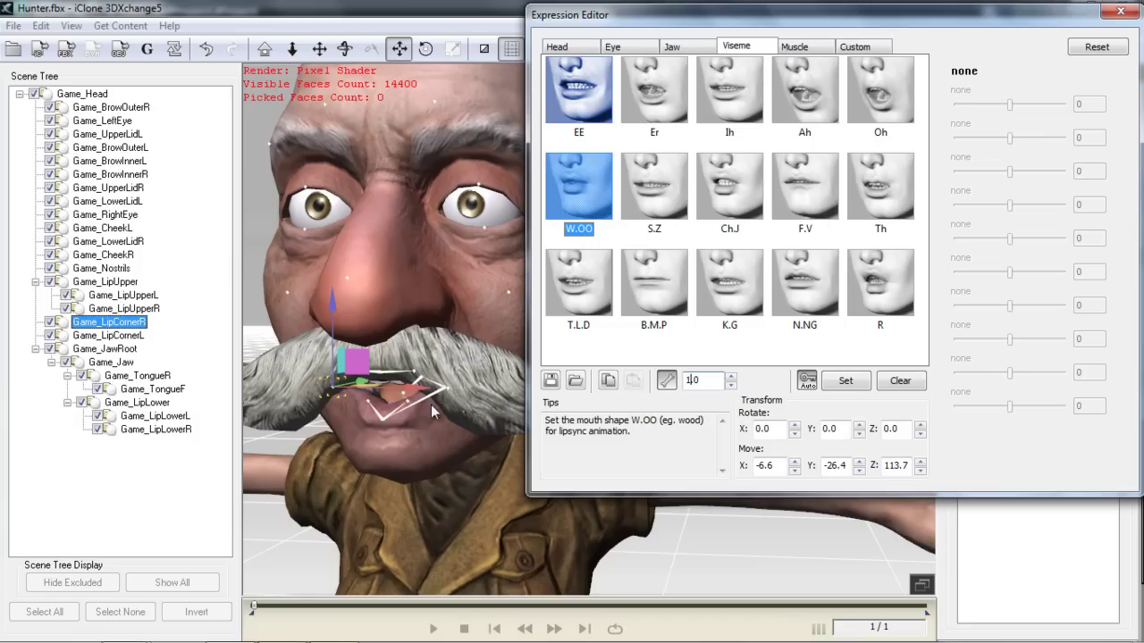
right_click_drag(403, 470, 446, 308)
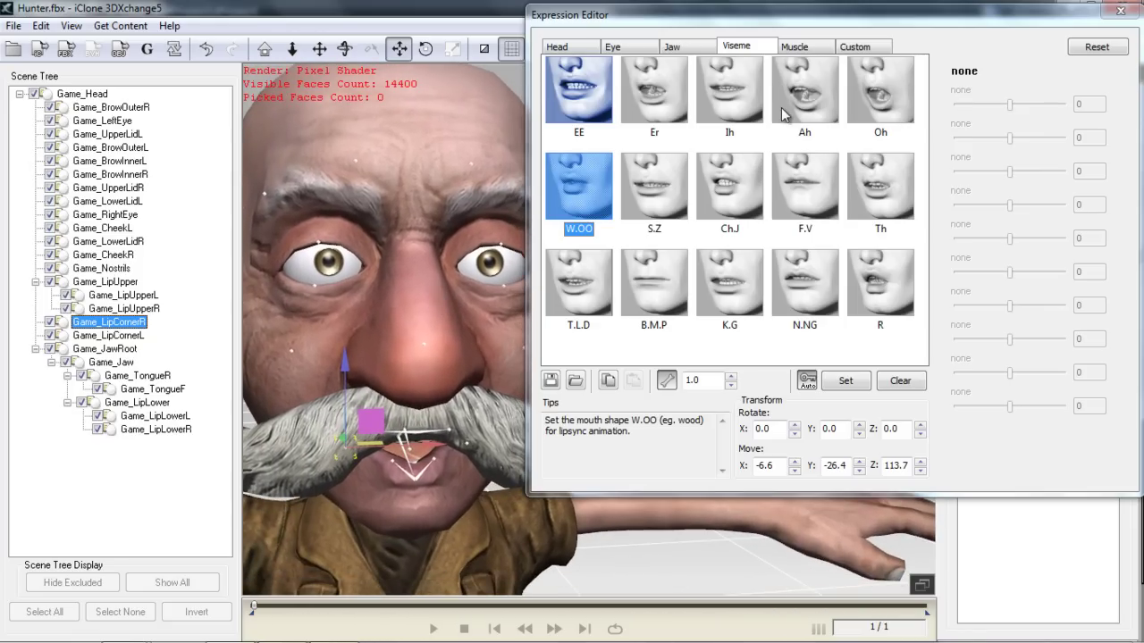
- Begin the Brow Raise Inner Left muscle expression and enlarge the displayed bones to 5.0
left_click(804, 54)
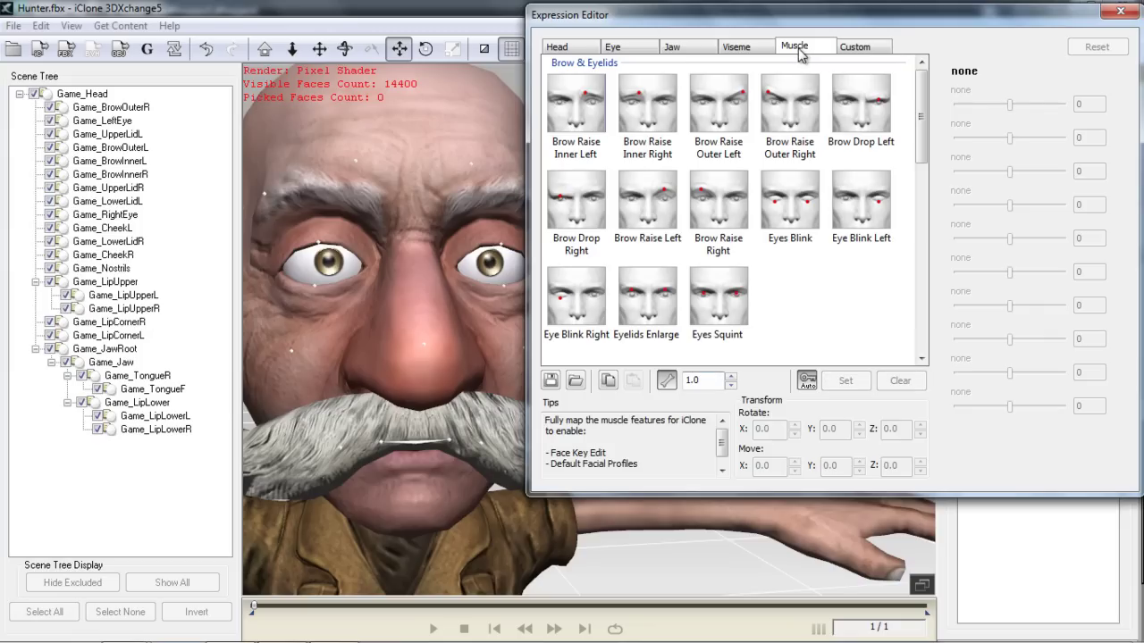
right_click_drag(513, 325, 474, 338)
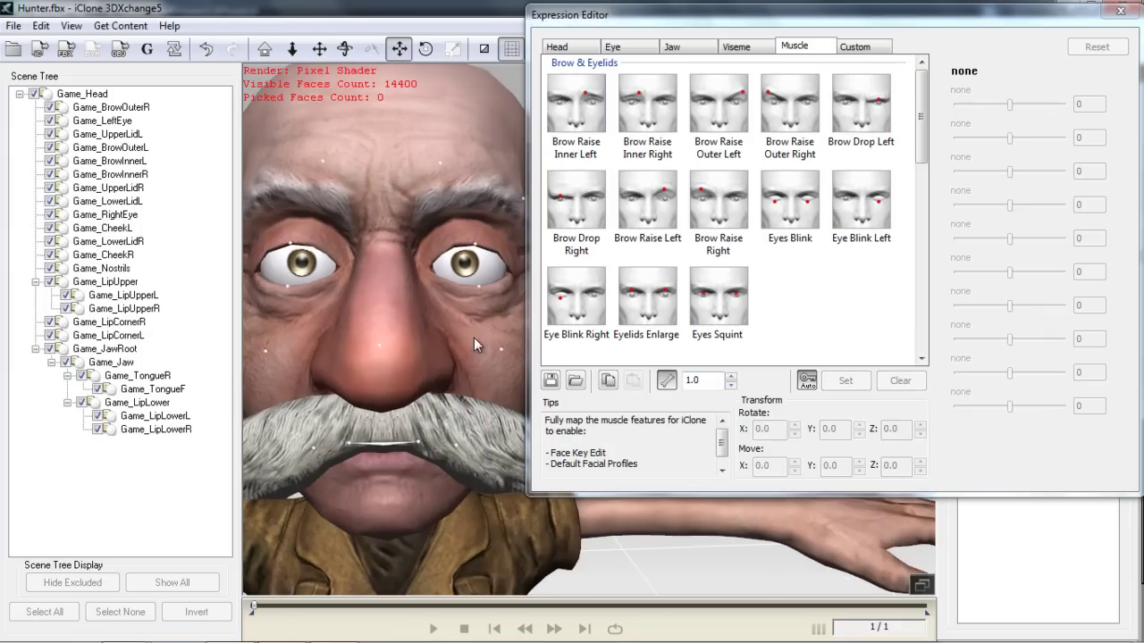
scroll(422, 295, "down", 3)
middle_click_drag(422, 295, 396, 315)
right_click_drag(396, 315, 445, 327)
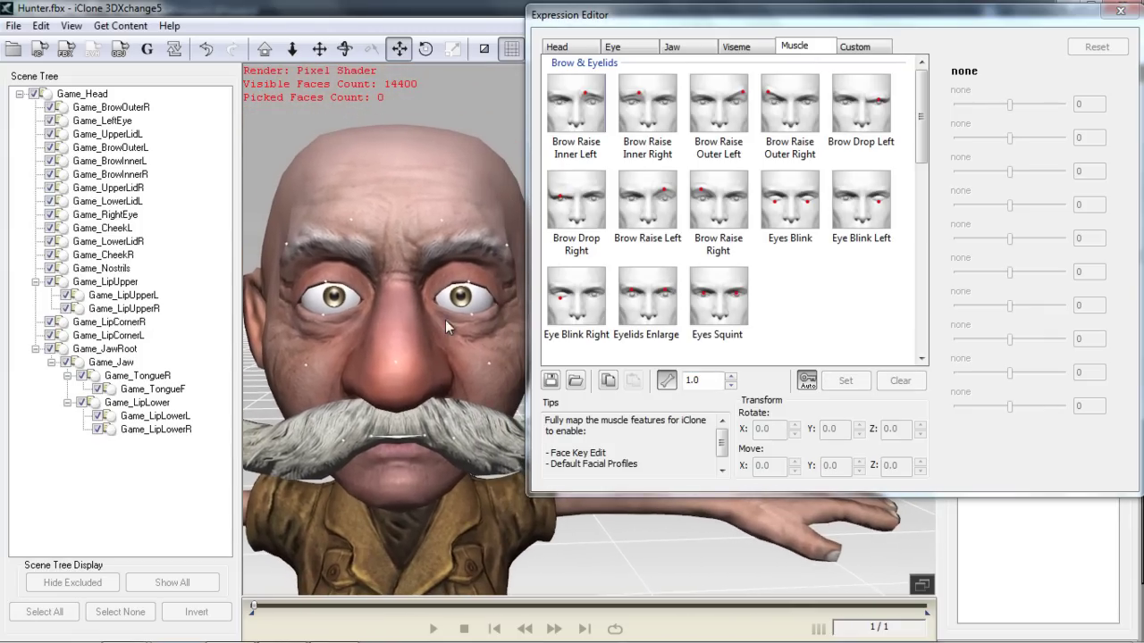
left_click(588, 119)
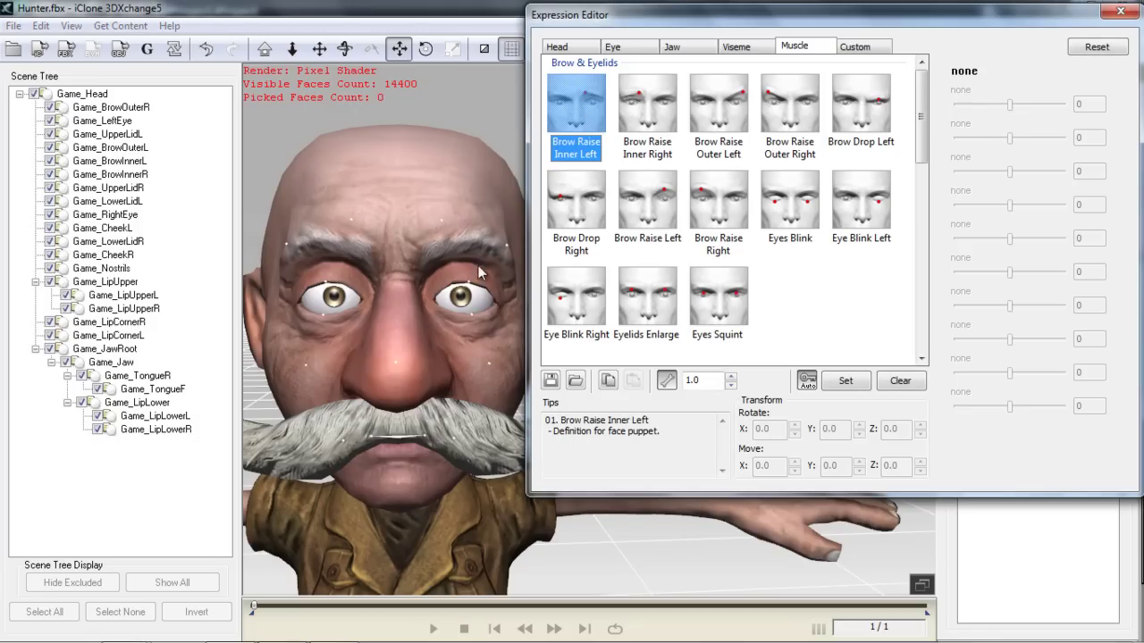
left_click_drag(714, 381, 615, 375)
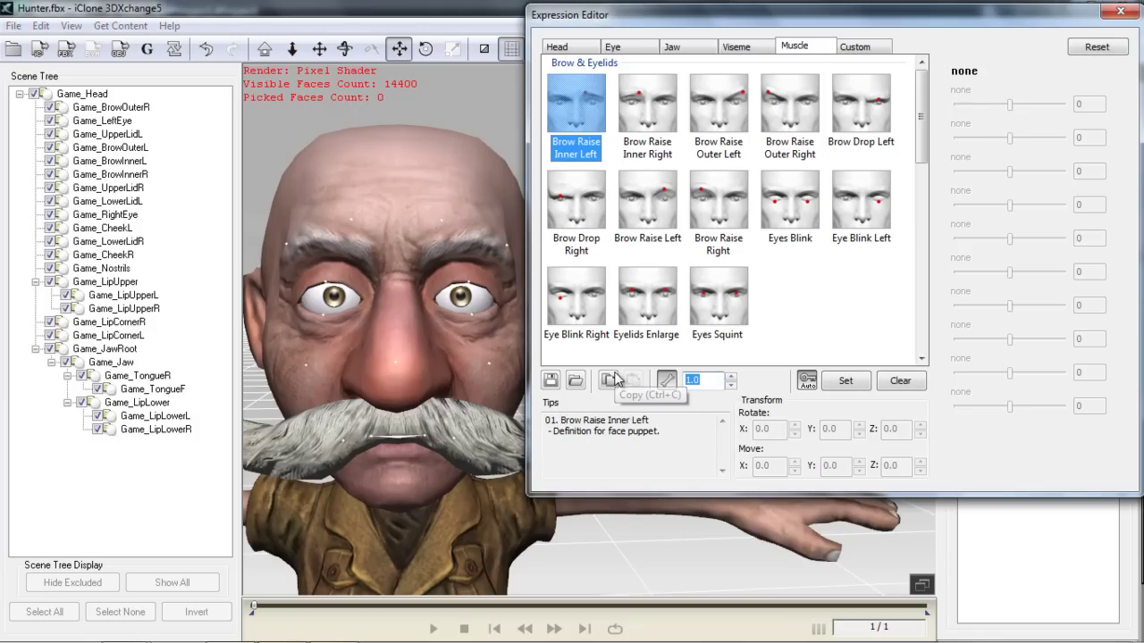
type("5")
key("Return")
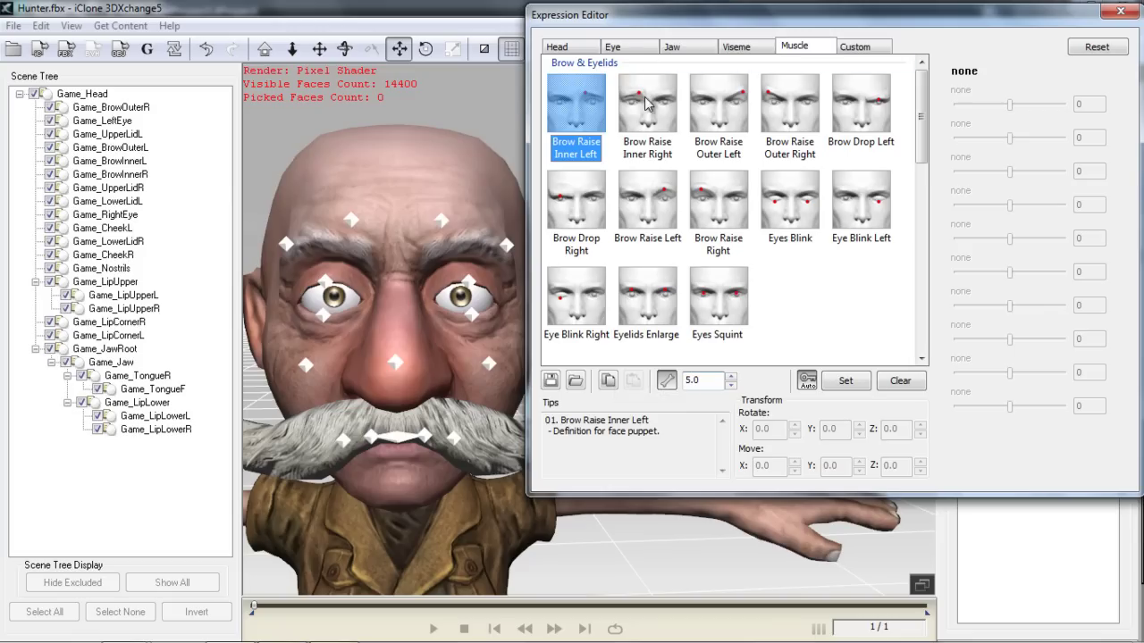
- Define Brow Raise Inner Left by raising the left inner brow bone to about 147.4 in Z
left_click(647, 104)
left_click(590, 109)
left_click(439, 222)
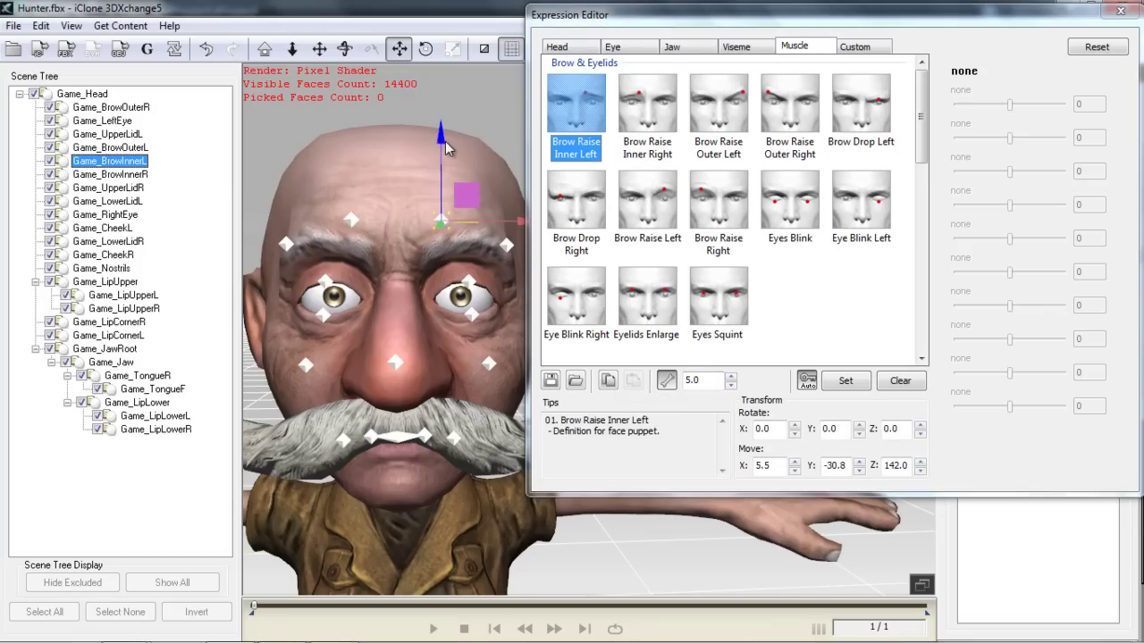
left_click_drag(444, 140, 444, 100)
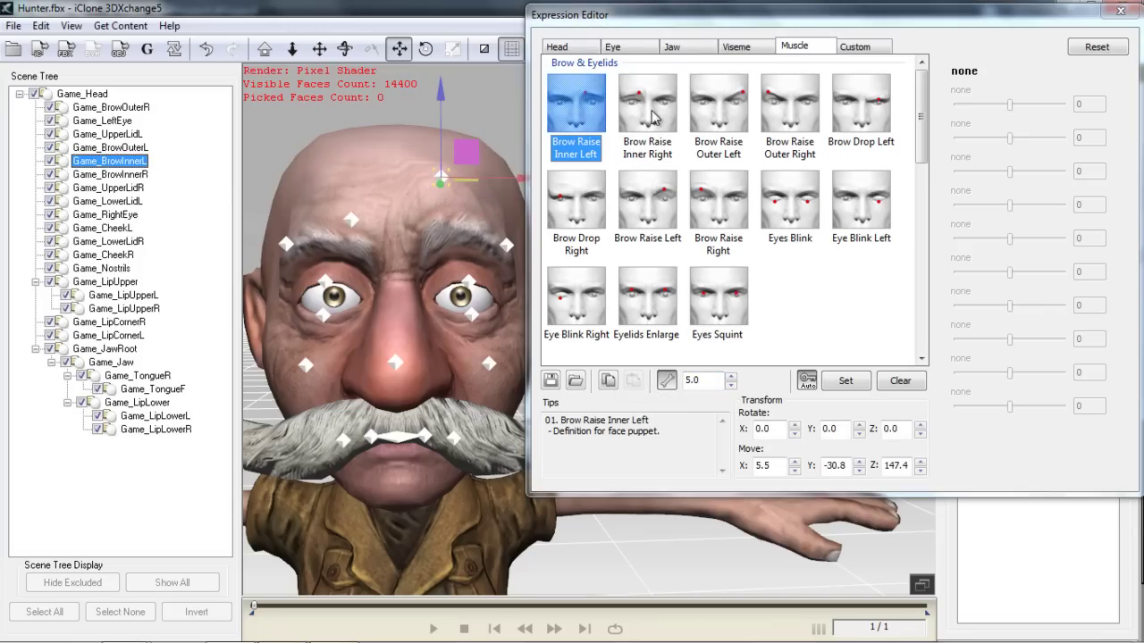
- Define Brow Raise Inner Right by raising the right inner brow bone
left_click(648, 114)
left_click(350, 220)
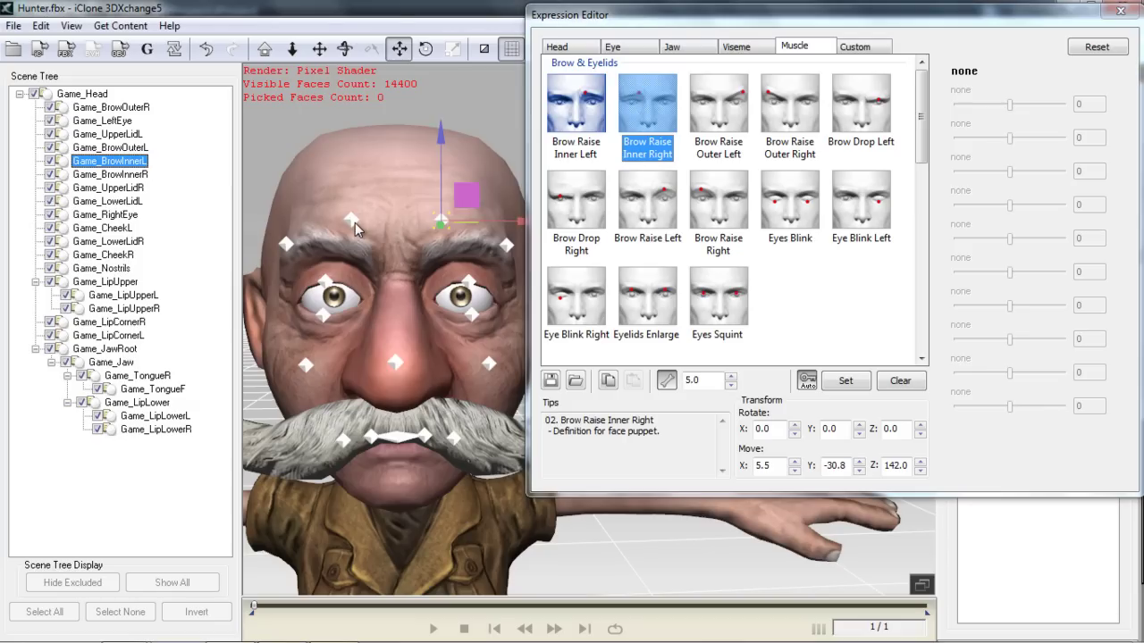
left_click(351, 222)
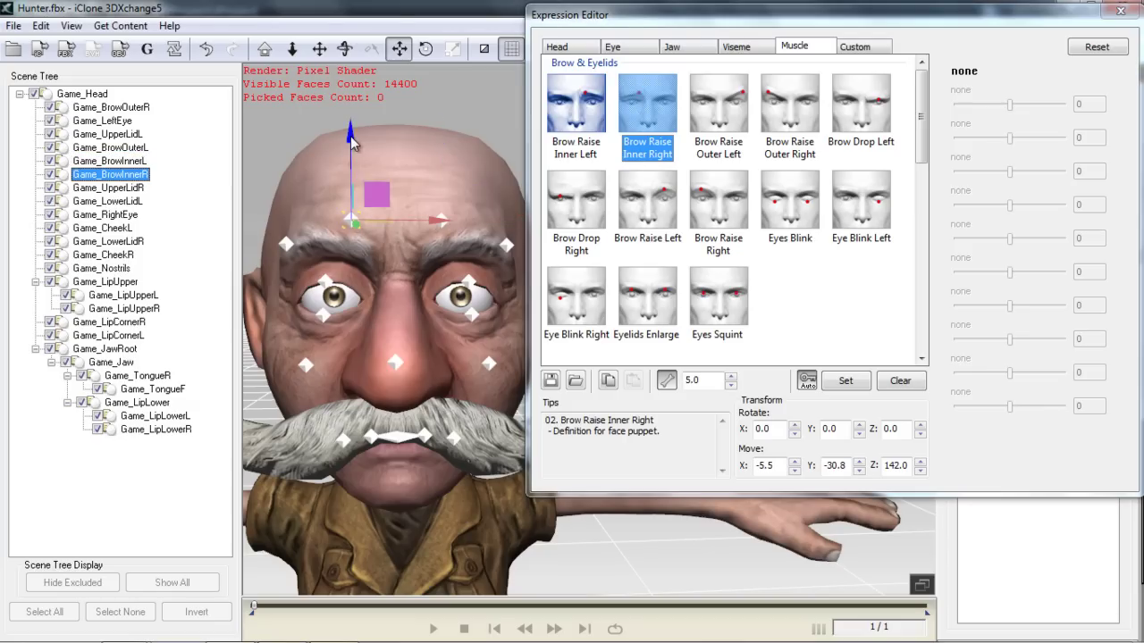
left_click_drag(351, 139, 350, 109)
- Define Brow Raise Outer Left by raising the left outer brow bone to about 143.5 in Z
left_click(718, 114)
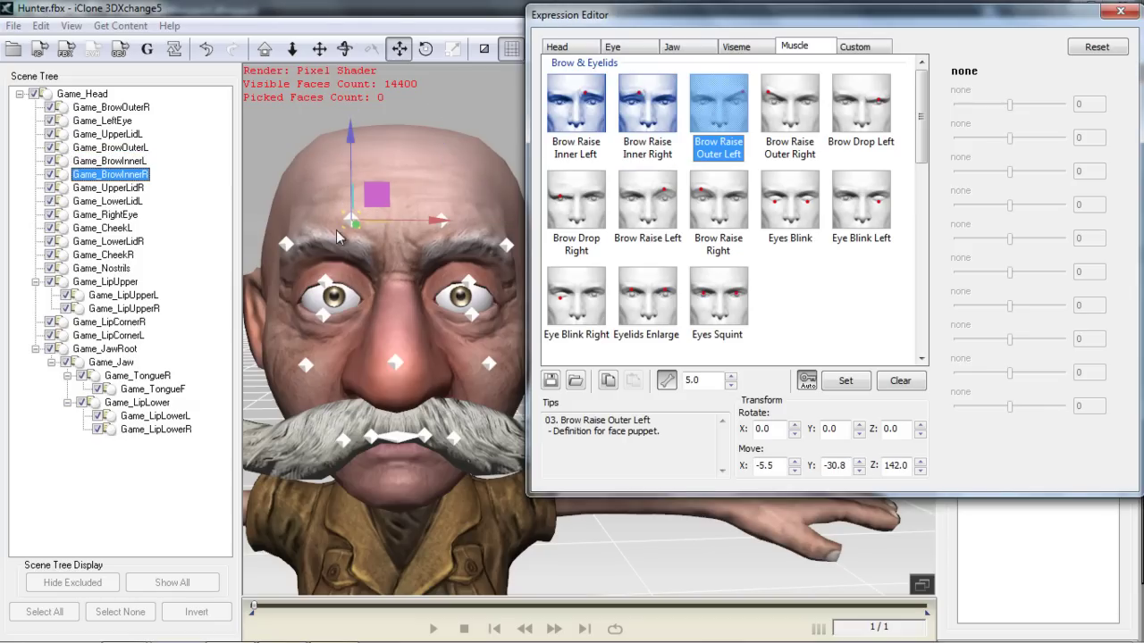
left_click(508, 244)
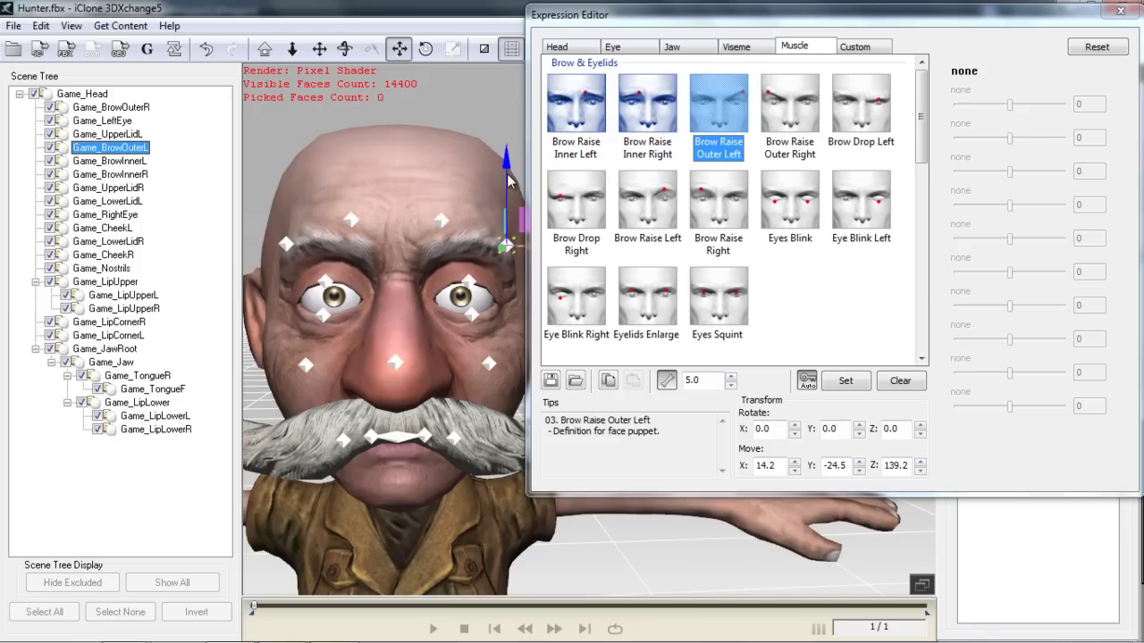
left_click_drag(509, 181, 513, 142)
- Define Brow Raise Outer Right by raising the right outer brow bone to about 142.8 in Z
left_click(790, 107)
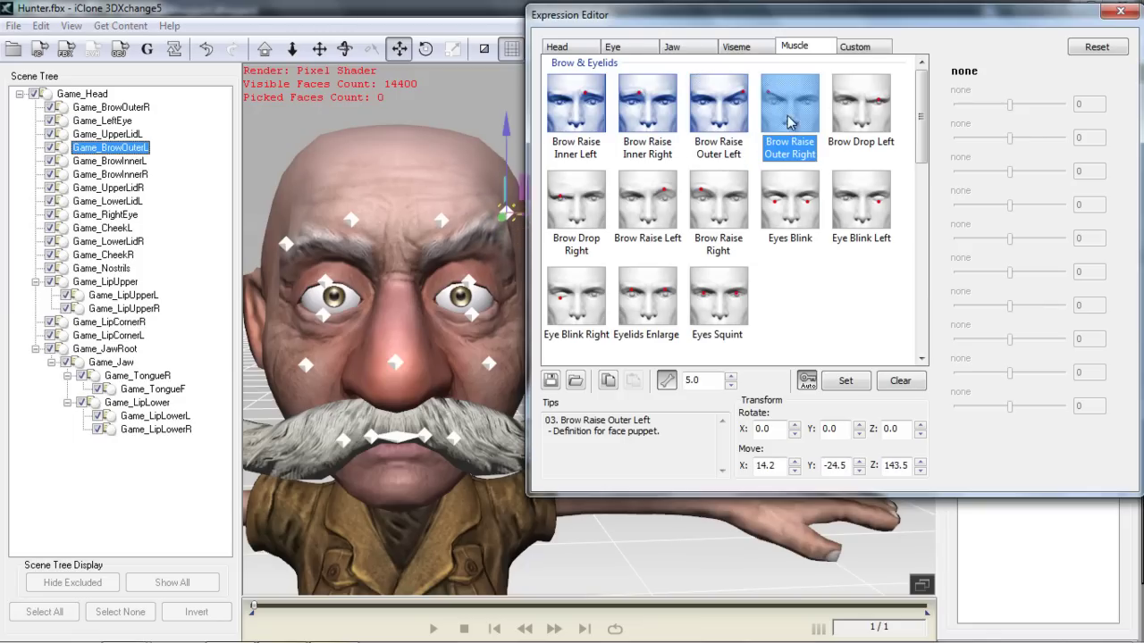
left_click(285, 243)
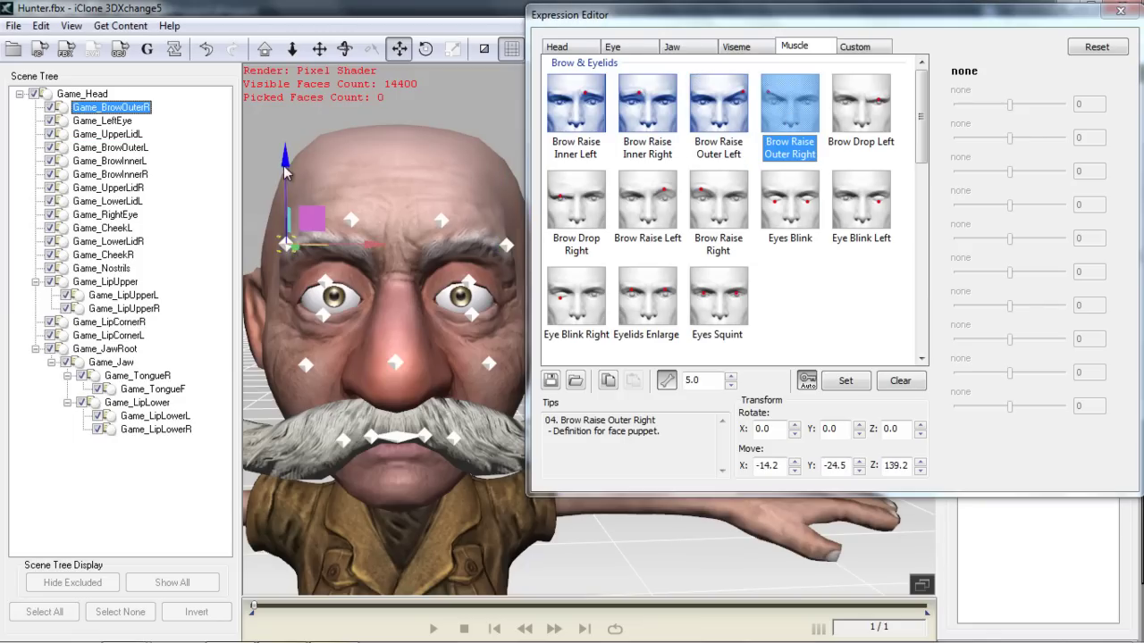
left_click_drag(288, 171, 285, 139)
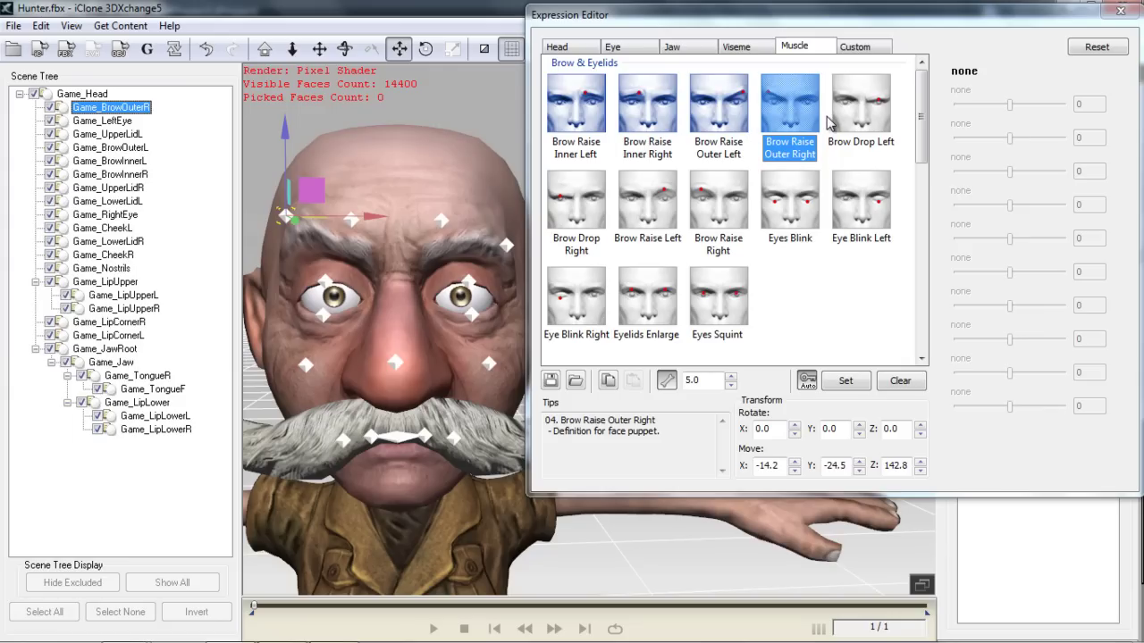
- Start the Upward pose of Custom Group 1 by pulling both inner brow bones down and inward, the left to about 138.3 in Z
left_click(859, 48)
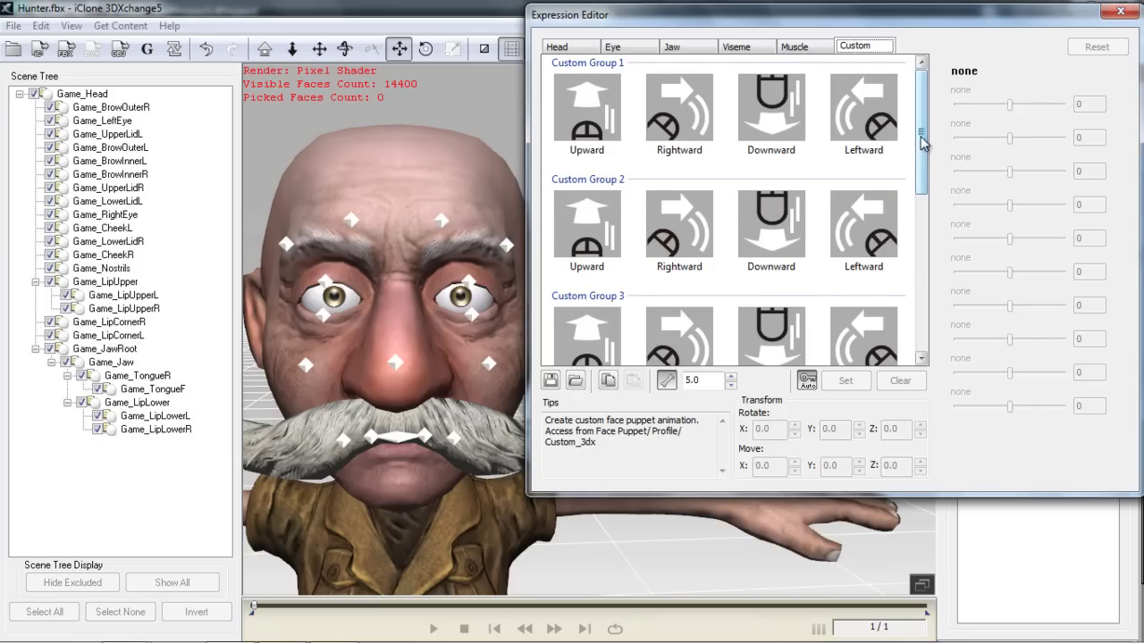
mouse_move(923, 143)
left_mouse_down()
mouse_move(925, 358)
mouse_move(923, 135)
left_mouse_up()
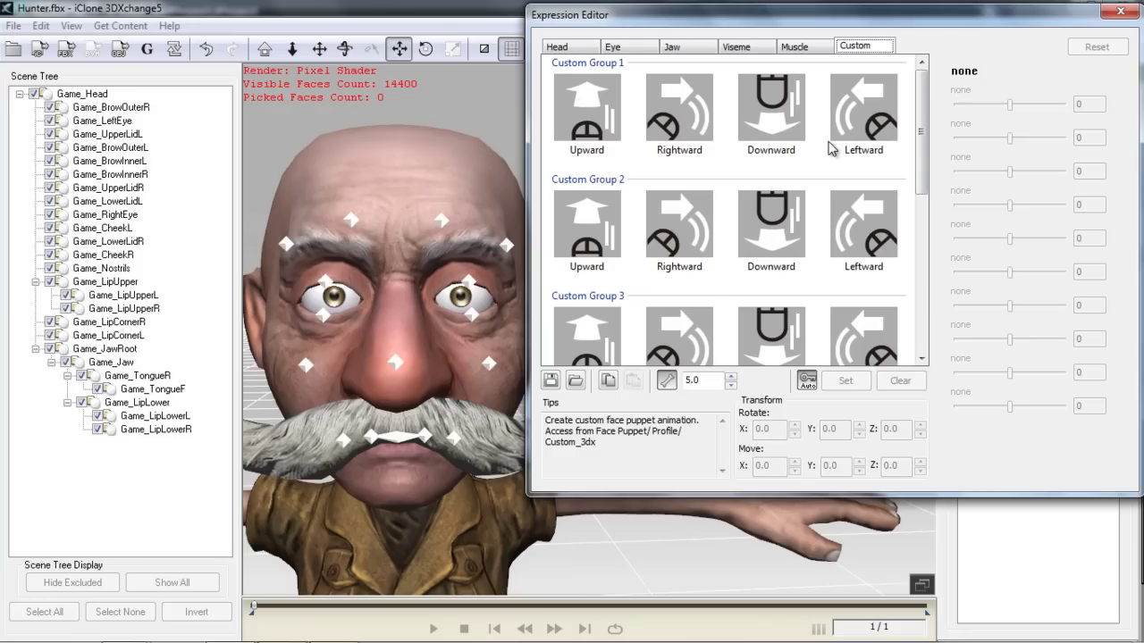
left_click(589, 130)
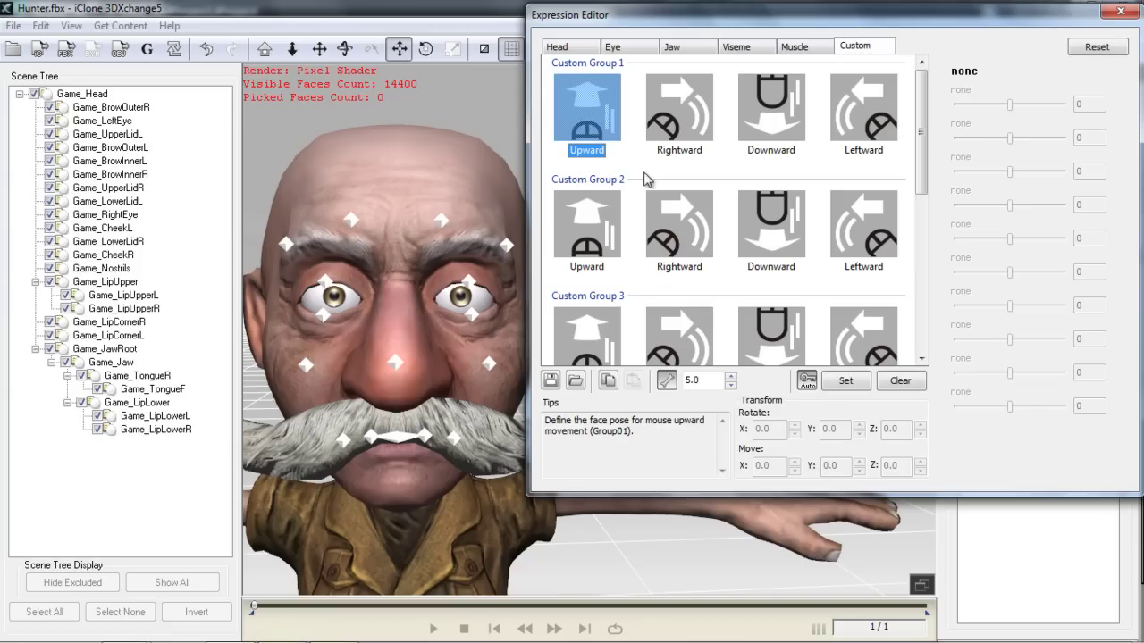
left_click(440, 220)
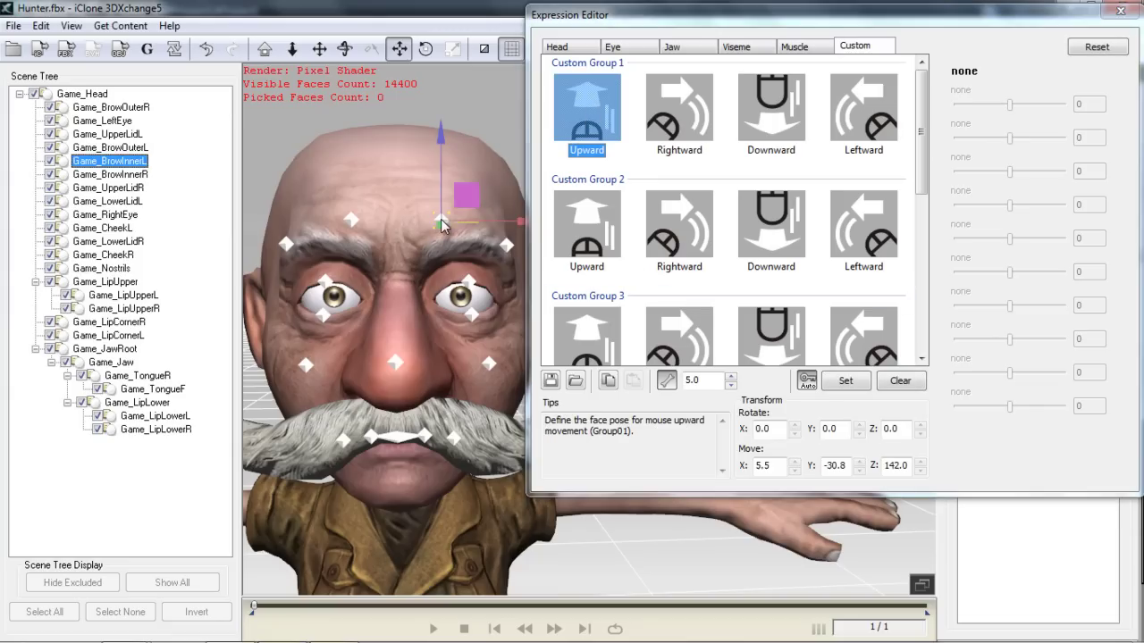
left_click_drag(465, 192, 459, 227)
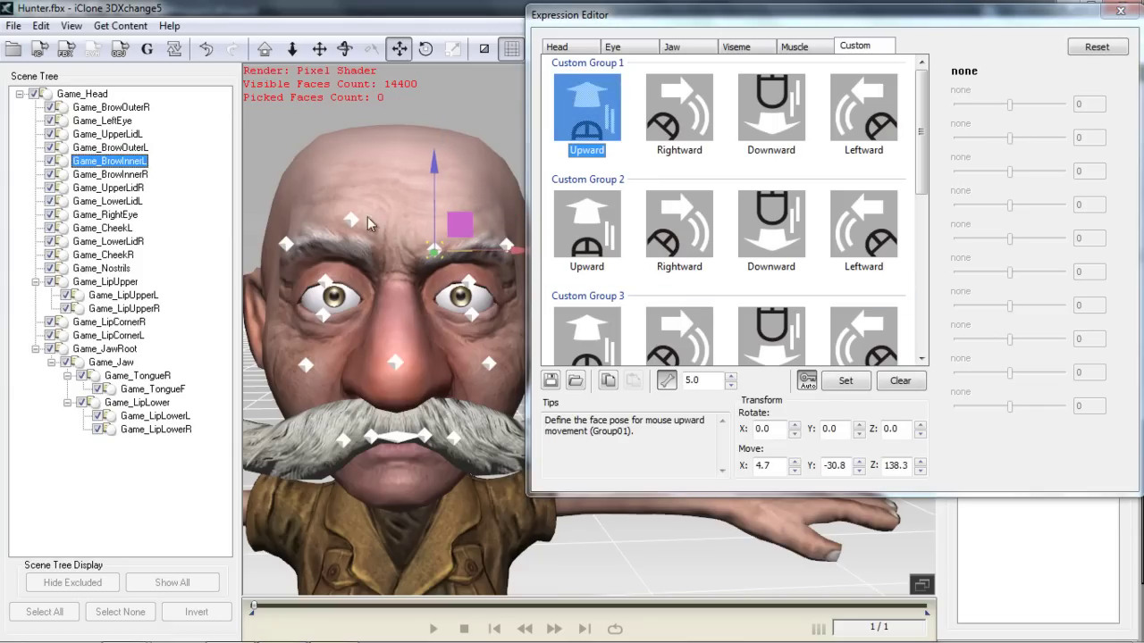
left_click(352, 218)
mouse_move(381, 204)
left_mouse_down()
mouse_move(385, 233)
mouse_move(355, 280)
left_mouse_up()
- Lower both upper eyelid bones in the Upward pose, the left to about 132.2 in Z, and pull the nostrils bone down
left_click(327, 284)
left_click(470, 284)
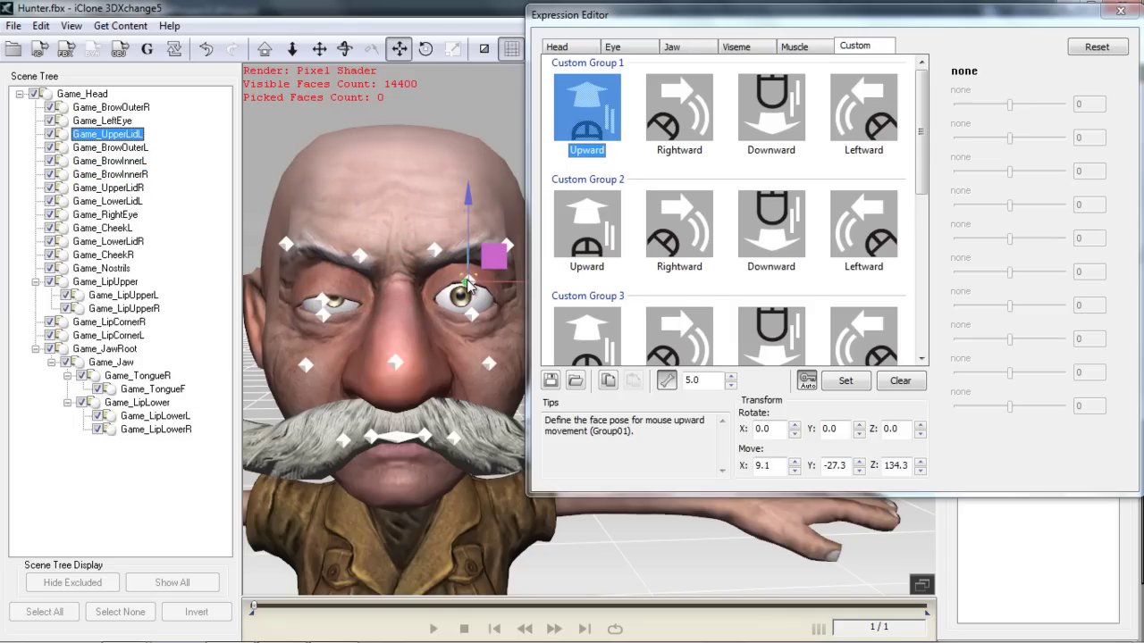
left_click_drag(492, 252, 492, 280)
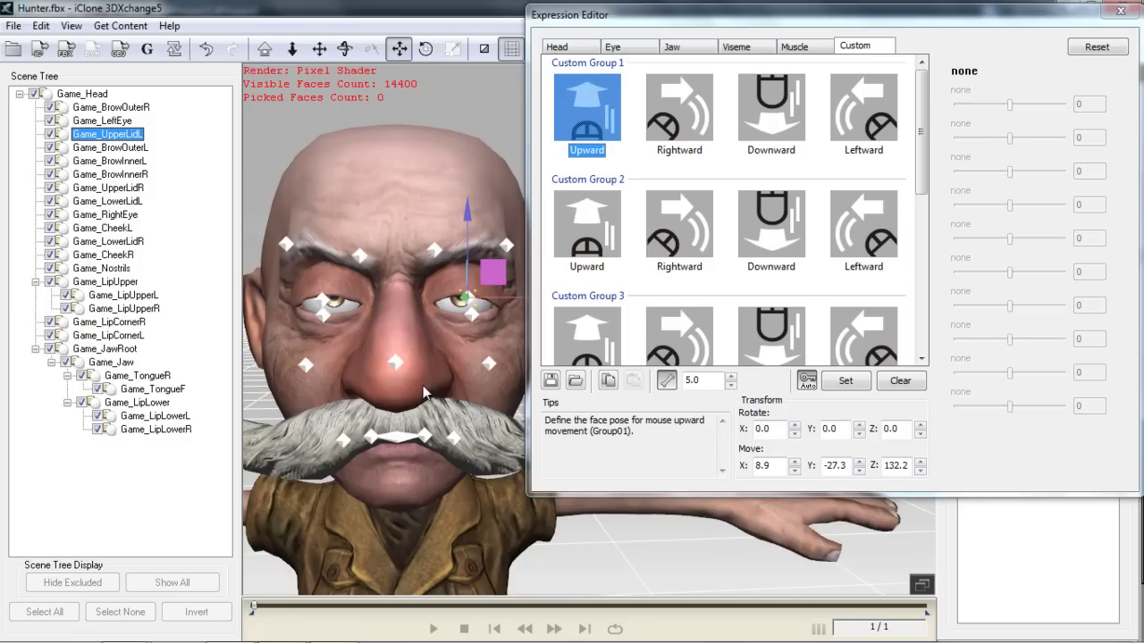
left_click(395, 364)
left_click_drag(418, 338, 422, 367)
- Move both lip corner bones down and inward, the right to about -5.5 in X and 110.7 in Z, and adjust the upper lip bone slightly
left_click(452, 442)
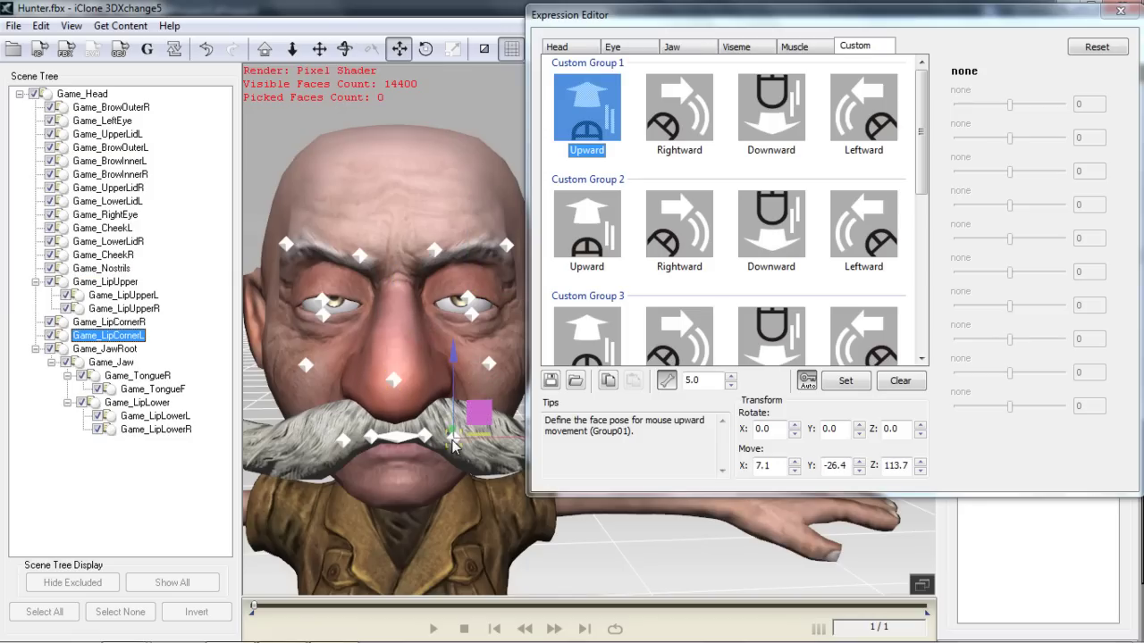
mouse_move(469, 424)
left_mouse_down()
mouse_move(467, 458)
mouse_move(449, 451)
left_mouse_up()
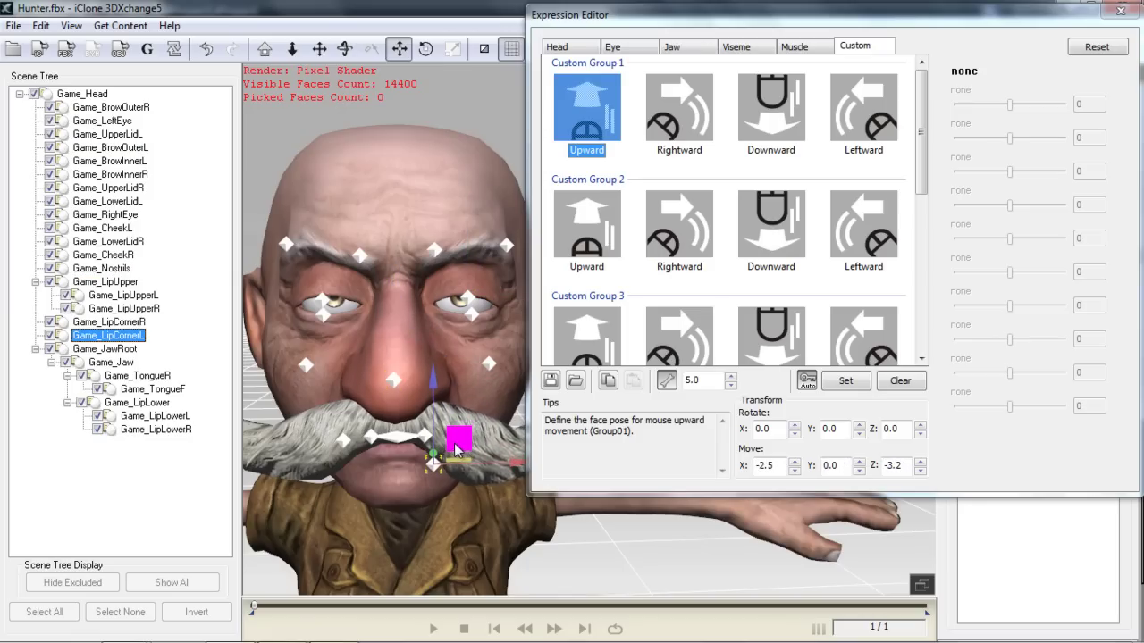
left_click(342, 441)
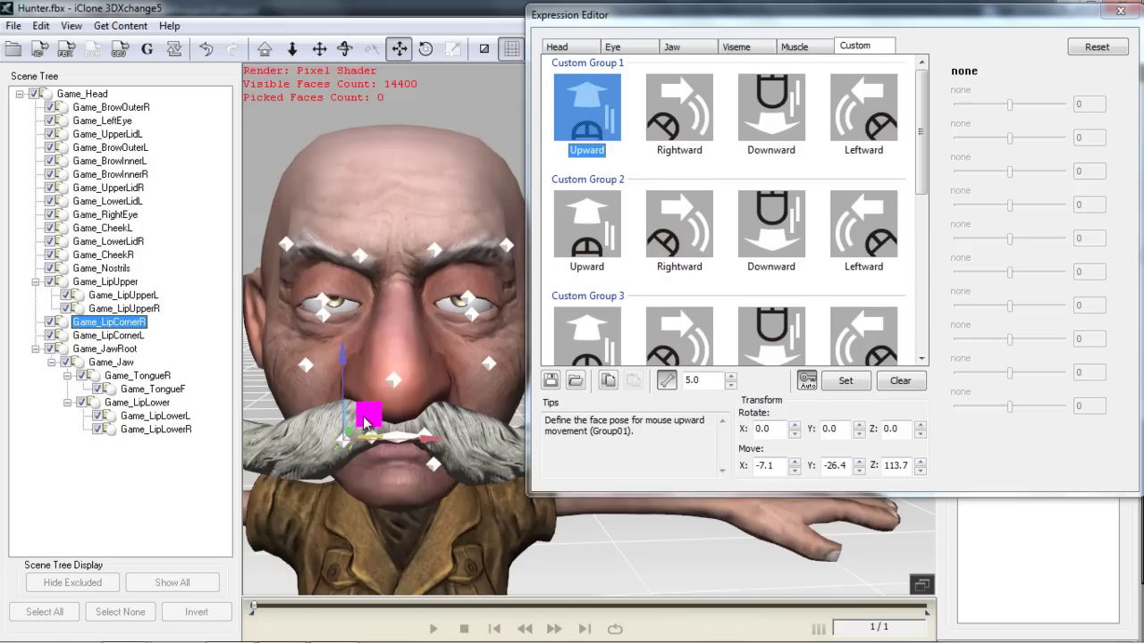
left_click_drag(369, 420, 376, 438)
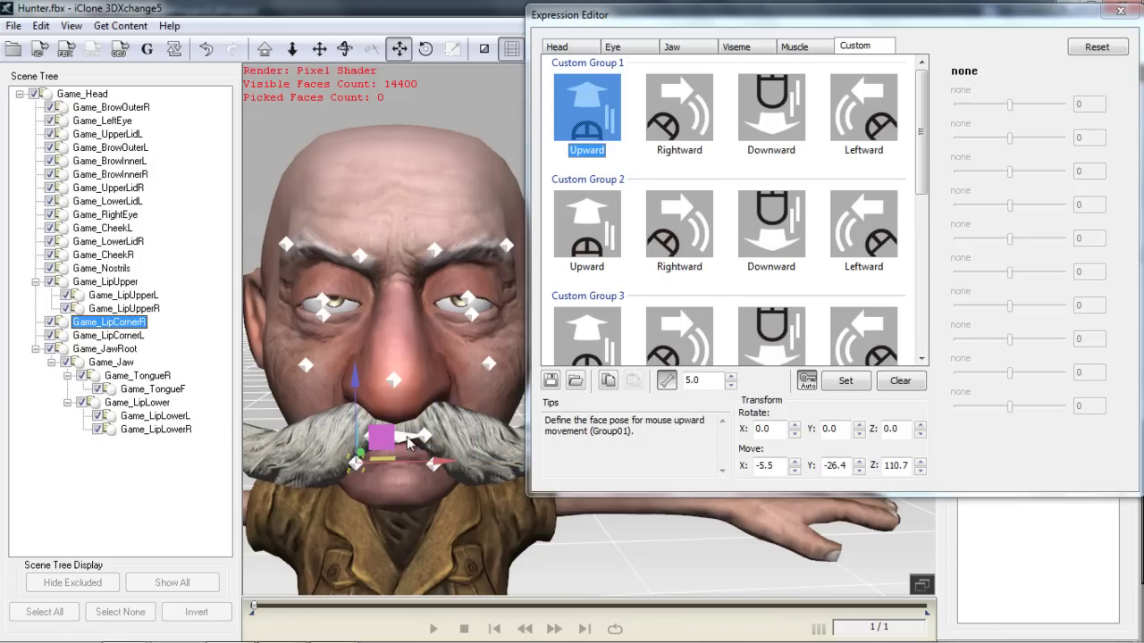
left_click(413, 442)
mouse_move(399, 360)
left_mouse_down()
mouse_move(399, 343)
mouse_move(399, 357)
left_mouse_up()
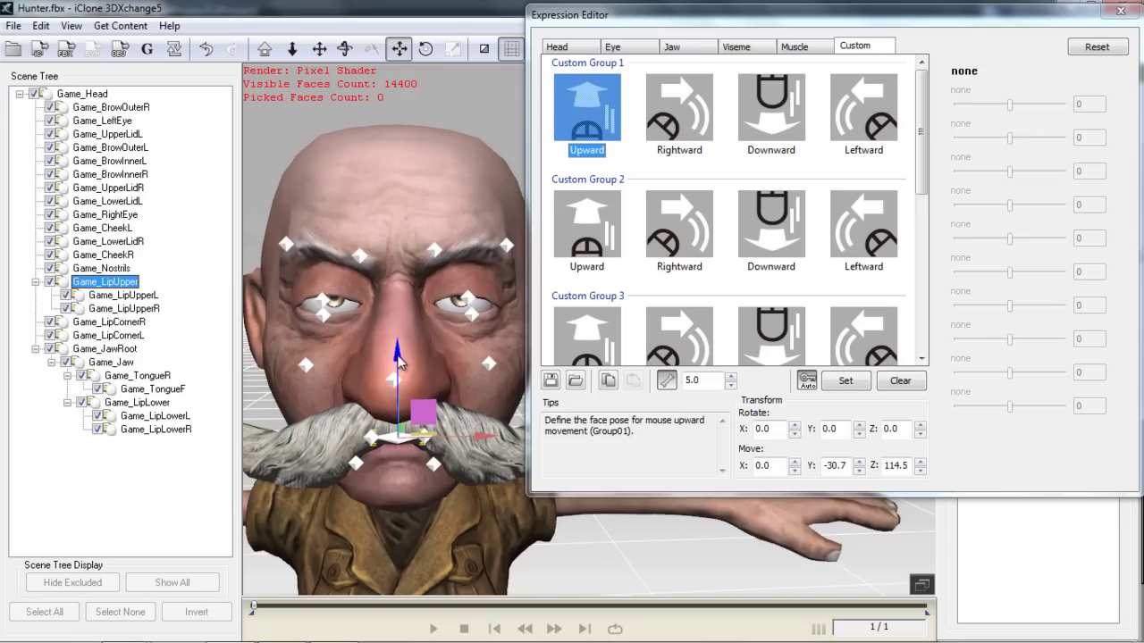
- Start the Rightward pose of Custom Group 1 by raising both upper eyelid bones to widen the eyes
left_click(679, 125)
left_click(466, 275)
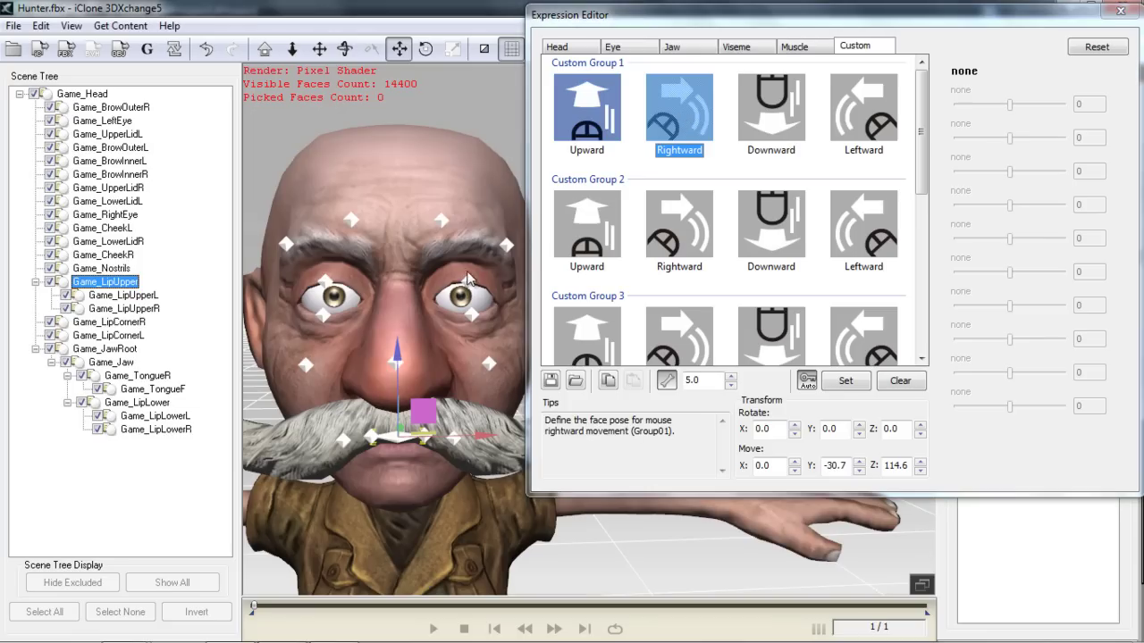
left_click(467, 285)
left_click_drag(489, 259, 491, 242)
left_click(328, 282)
left_click_drag(352, 259, 352, 243)
- Raise both lip corner bones in the Rightward pose, the right one to about -8.4 in X and 120.5 in Z
left_click(454, 440)
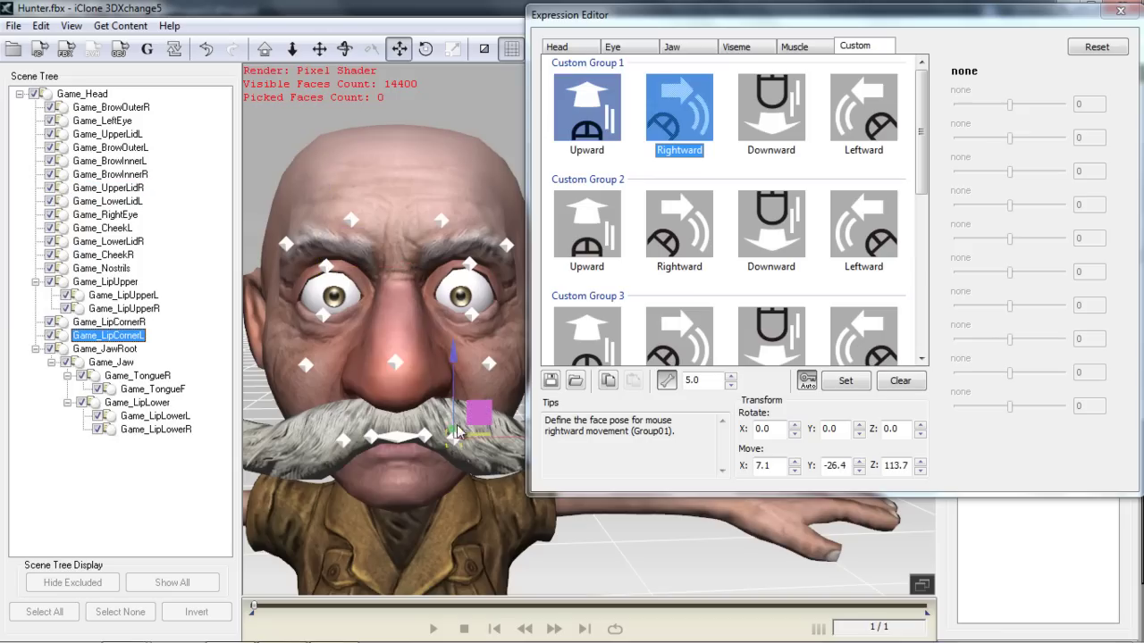
left_click_drag(480, 404, 481, 353)
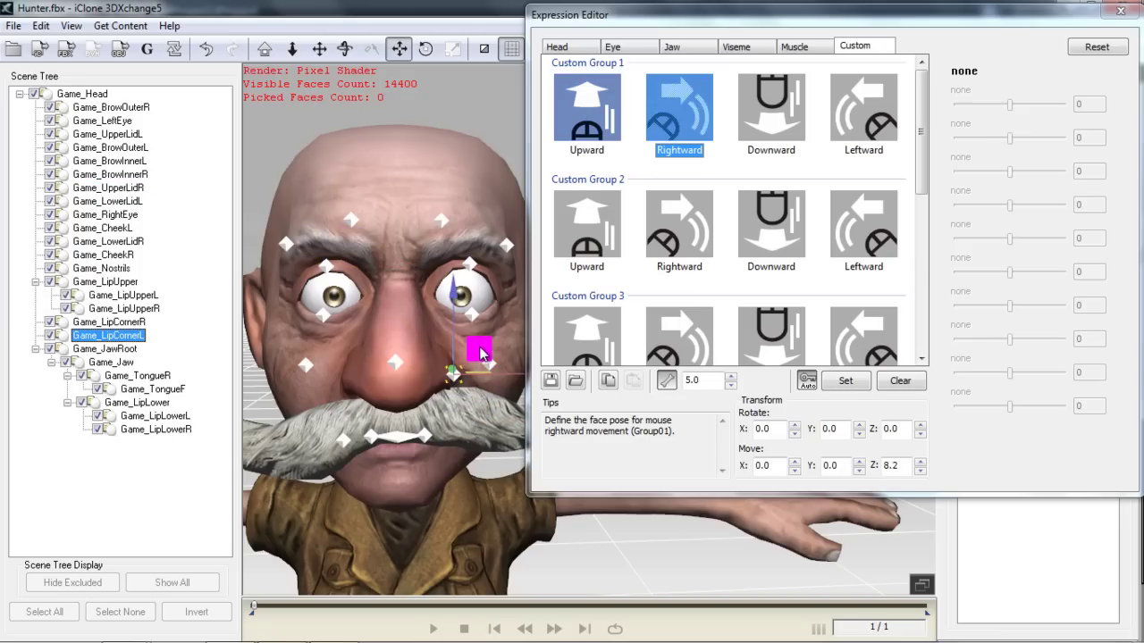
left_click(345, 441)
left_click_drag(367, 412, 373, 373)
- Raise both cheek bones in the Rightward pose, the left to about 126.7 in Z and the right by about 2.2
middle_click_drag(499, 489, 323, 481)
right_click_drag(322, 483, 477, 393)
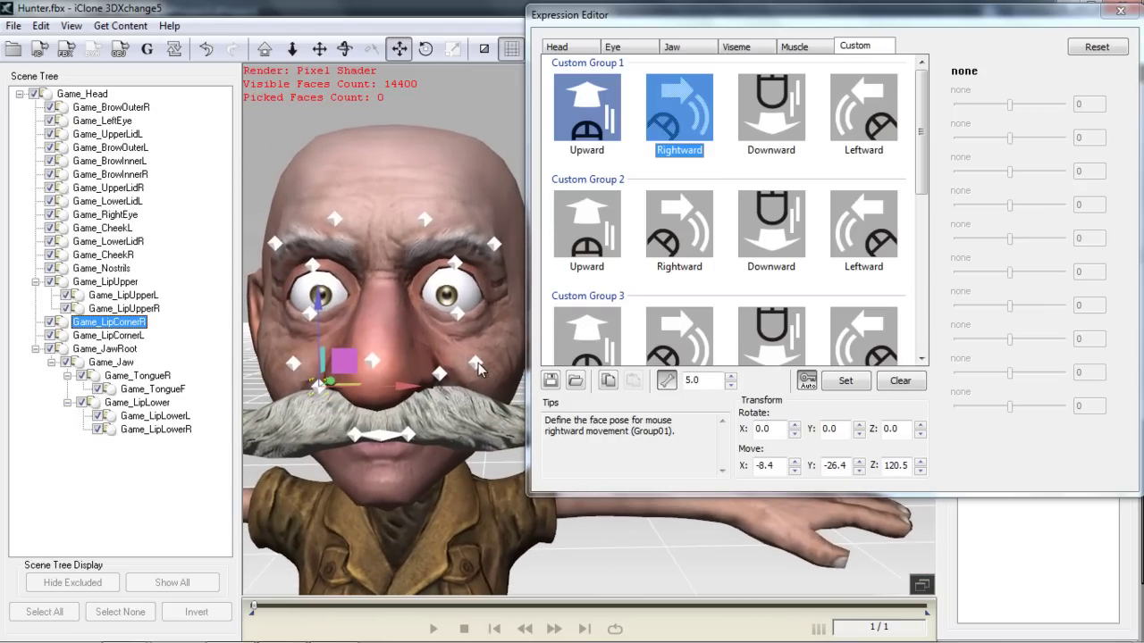
left_click(477, 364)
left_click_drag(500, 337, 502, 313)
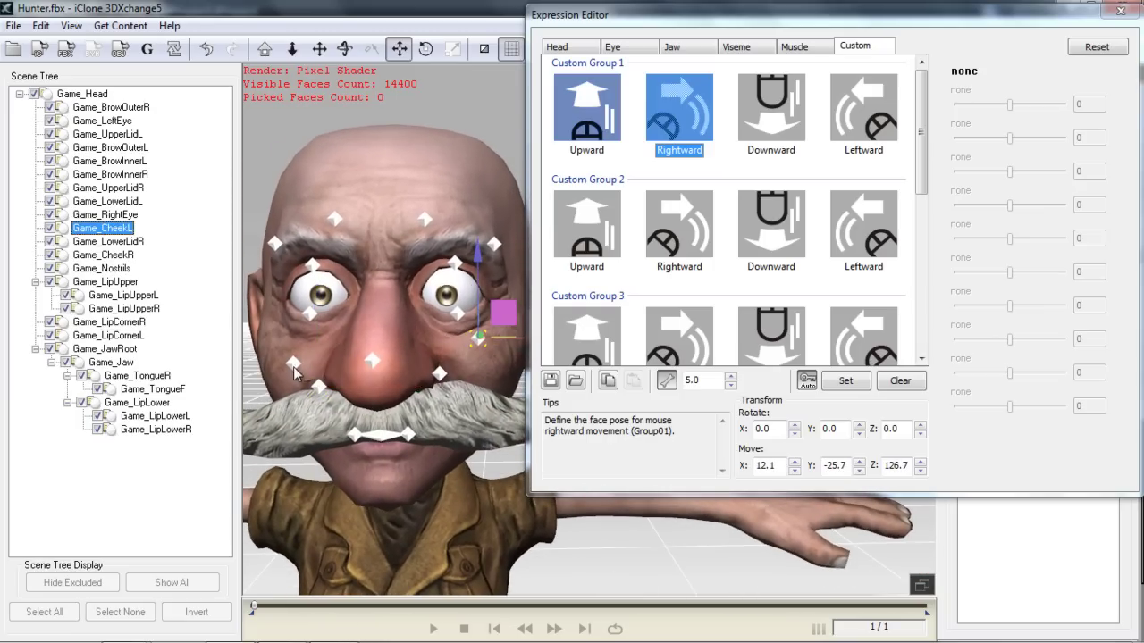
left_click(292, 363)
left_click_drag(314, 333, 315, 327)
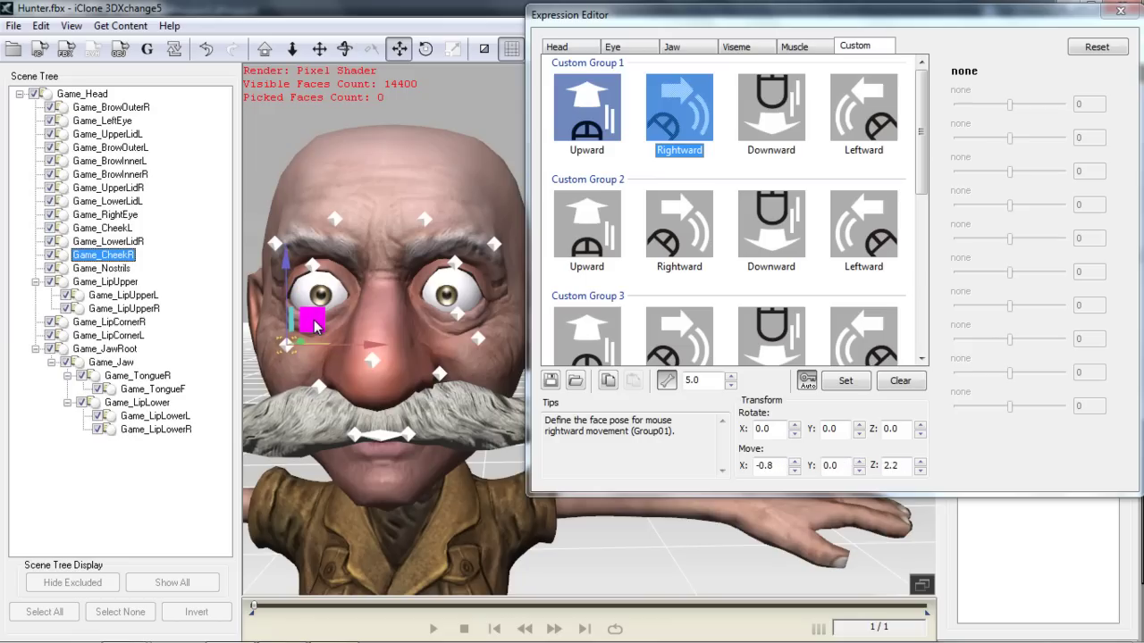
- Raise both inner brow bones in the Rightward pose, the right to about 145.8 in Z, and compare the result with the Upward pose
left_click(424, 218)
left_click_drag(449, 194, 459, 170)
left_click(336, 222)
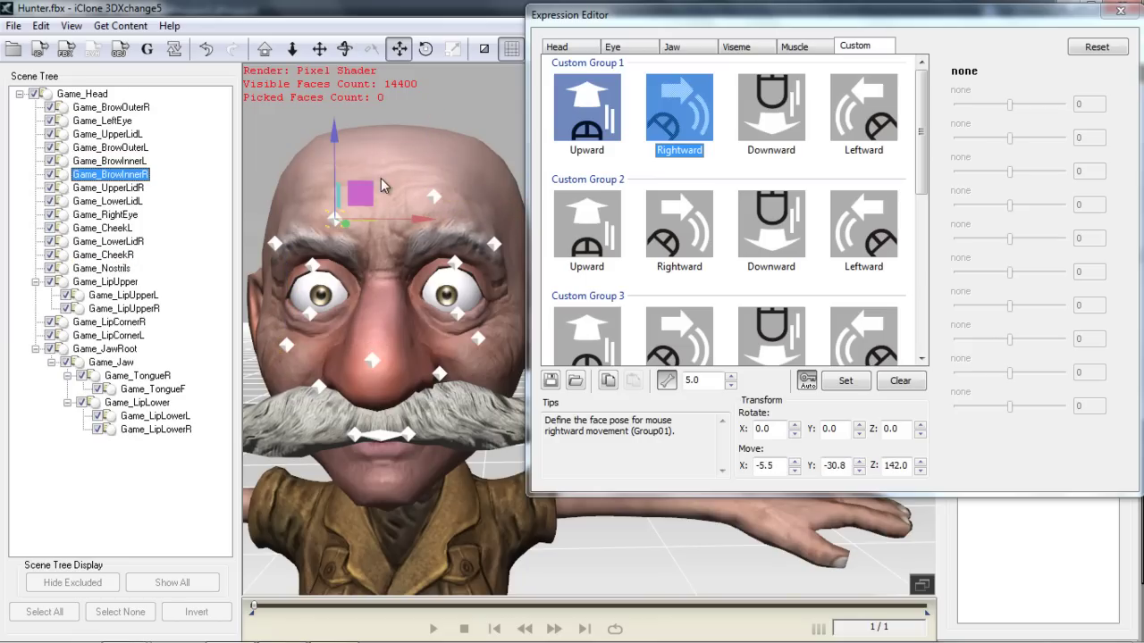
left_click_drag(366, 197, 364, 168)
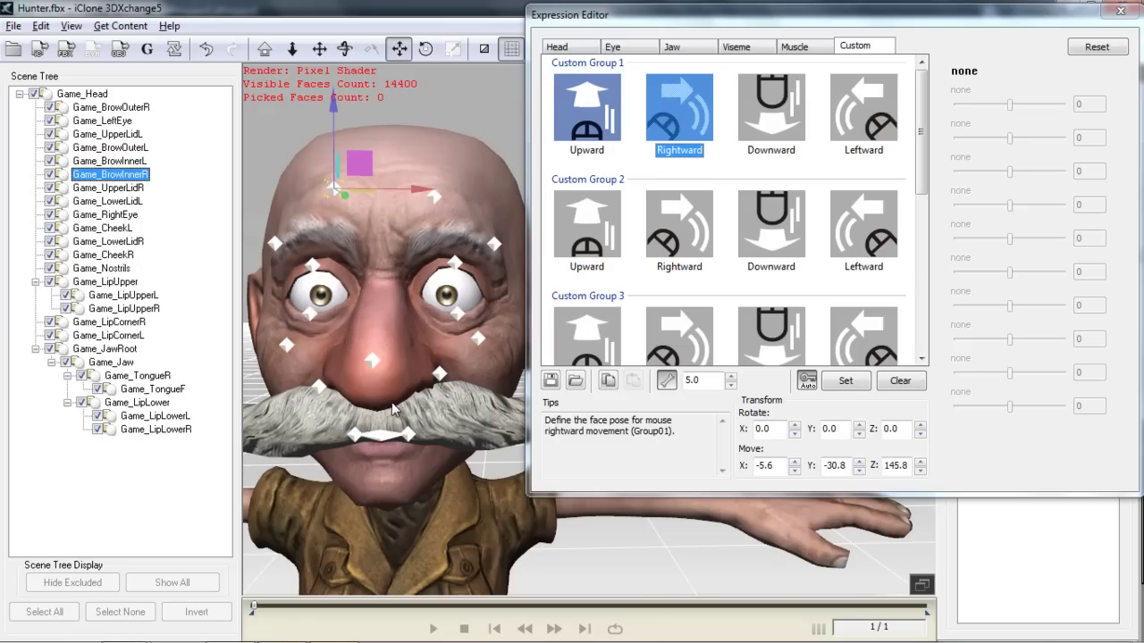
right_click_drag(393, 409, 424, 381)
left_click(600, 130)
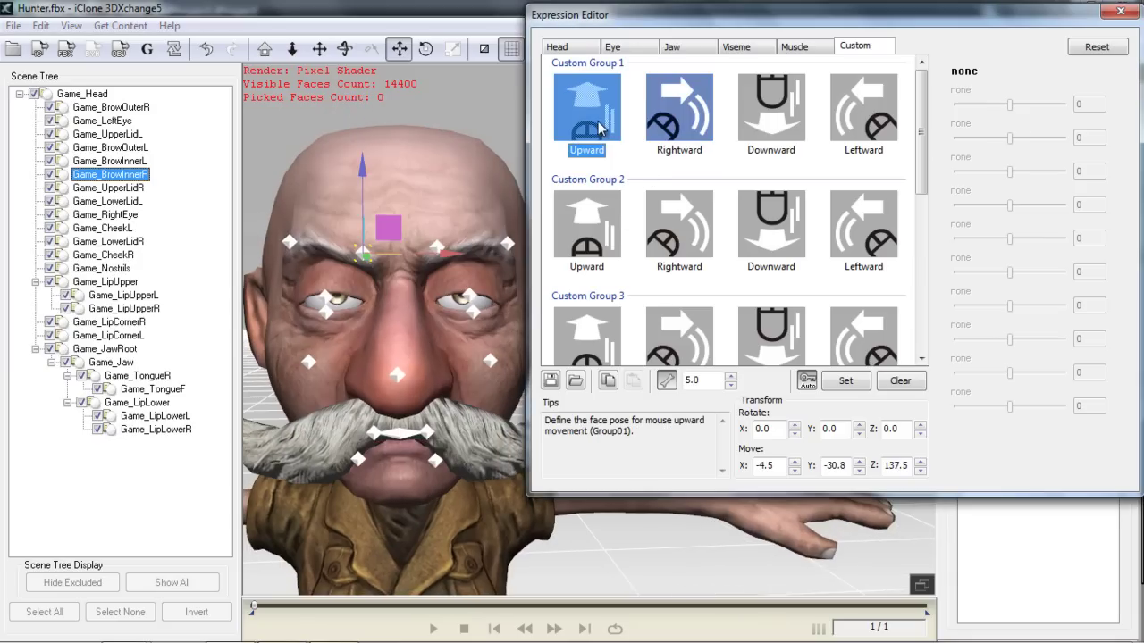
left_click(658, 119)
left_click(619, 121)
left_click(684, 119)
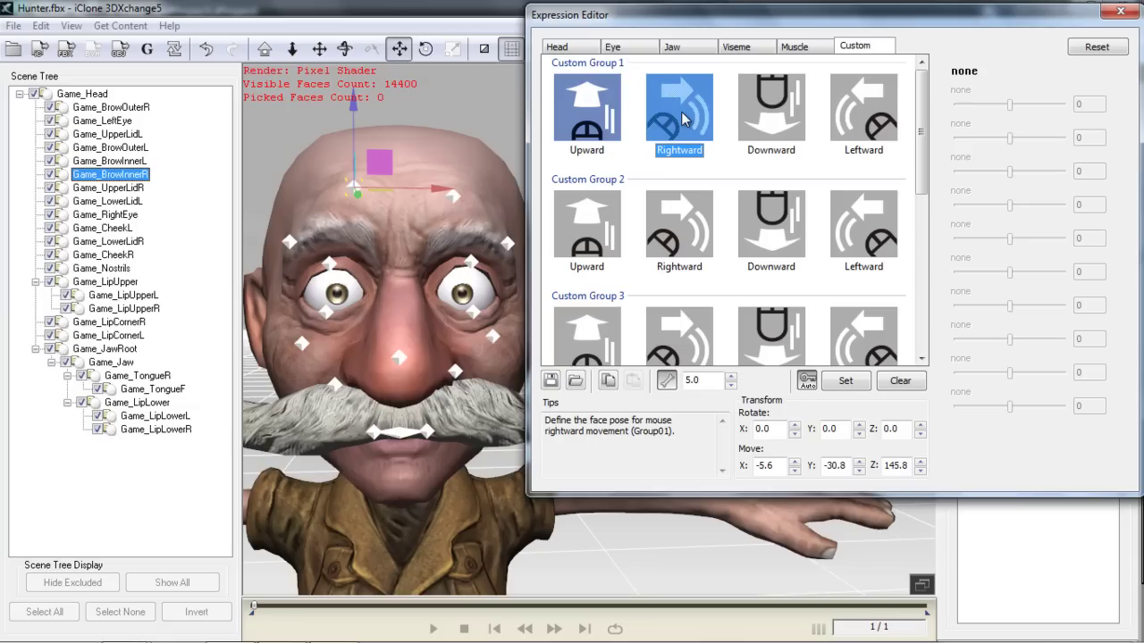
- Start the Downward pose of Custom Group 1 by raising the upper lip bone slightly and lowering both lip corner bones
left_click(774, 108)
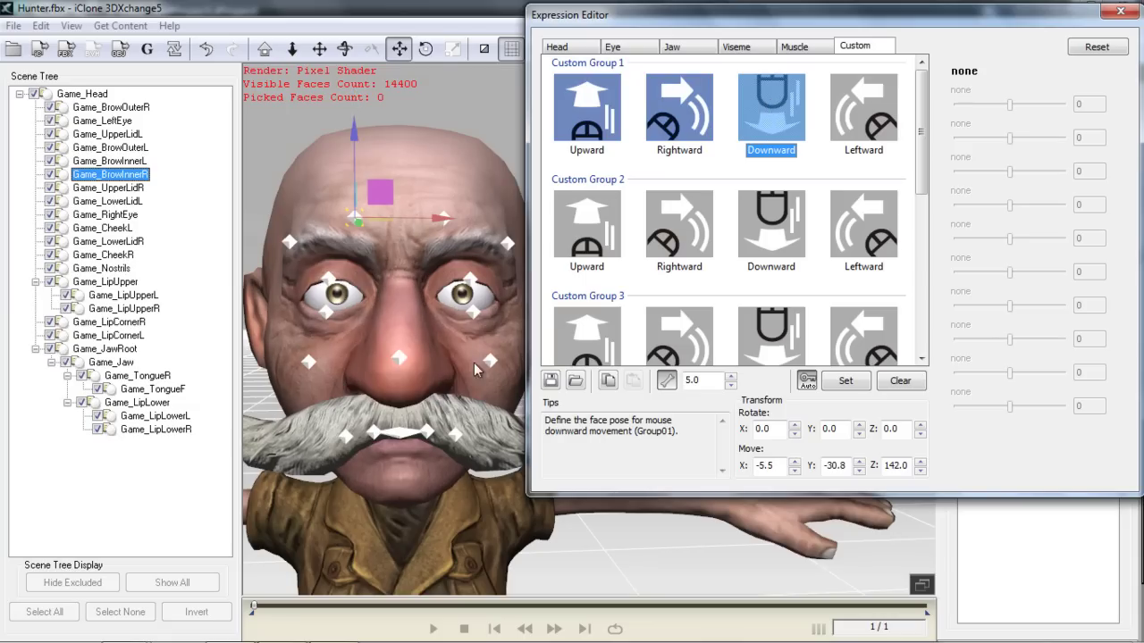
left_click(401, 432)
left_click_drag(401, 346, 401, 337)
left_click(346, 436)
left_click_drag(374, 413, 366, 434)
left_click(456, 435)
left_click_drag(483, 411, 473, 416)
- Raise the right upper eyelid bone in the Downward pose and lower the left one to about 133.2 in Z
left_click(329, 279)
left_click_drag(356, 256, 355, 231)
left_click(471, 281)
left_click_drag(495, 255, 495, 265)
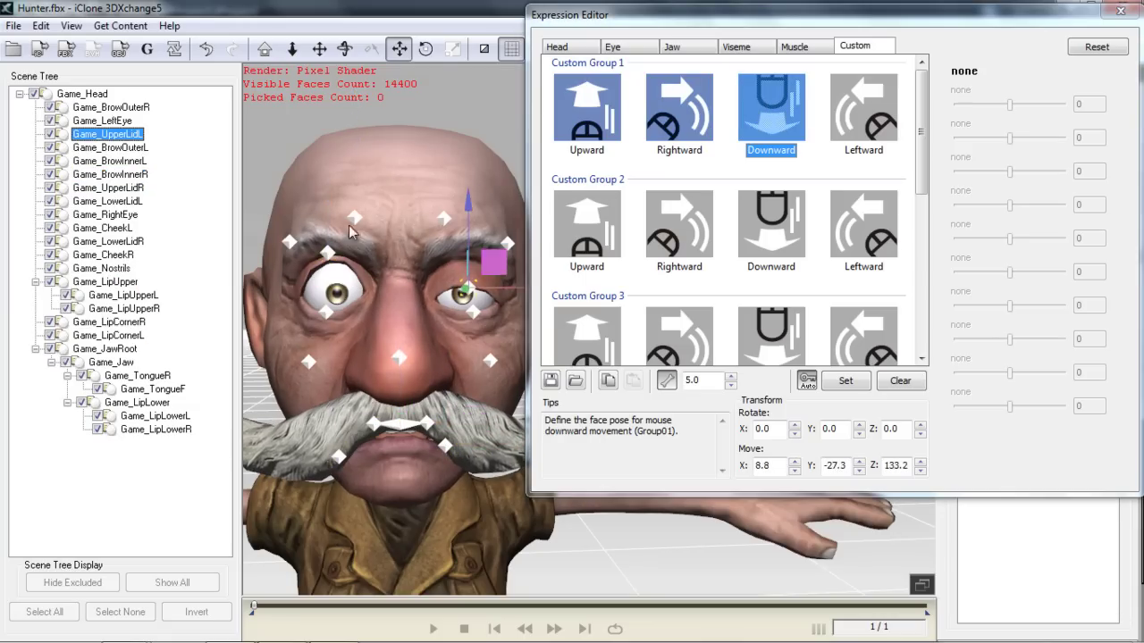
- Raise the right inner brow bone in the Downward pose and adjust the left brow bones
left_click(354, 220)
left_click_drag(381, 194, 387, 176)
left_click(444, 219)
left_click(508, 243)
left_click_drag(470, 195, 522, 243)
- Start the Leftward pose of Custom Group 1 by raising both lower eyelid bones
left_click(875, 112)
left_click(327, 312)
left_click_drag(352, 285, 359, 245)
left_click(329, 279)
left_click(474, 312)
left_click_drag(501, 286, 496, 255)
left_click(471, 279)
left_click(472, 291)
- Raise the nostrils bone and the left cheek bone in the Leftward pose
left_click(398, 358)
left_click_drag(424, 333, 423, 308)
left_click(490, 361)
left_click_drag(516, 338, 516, 314)
- Raise the left outer and inner brow bones in the Leftward pose and lower the right inner and outer brow bones
left_click(508, 243)
left_click_drag(522, 214, 524, 193)
left_click(445, 218)
left_click_drag(470, 193, 466, 165)
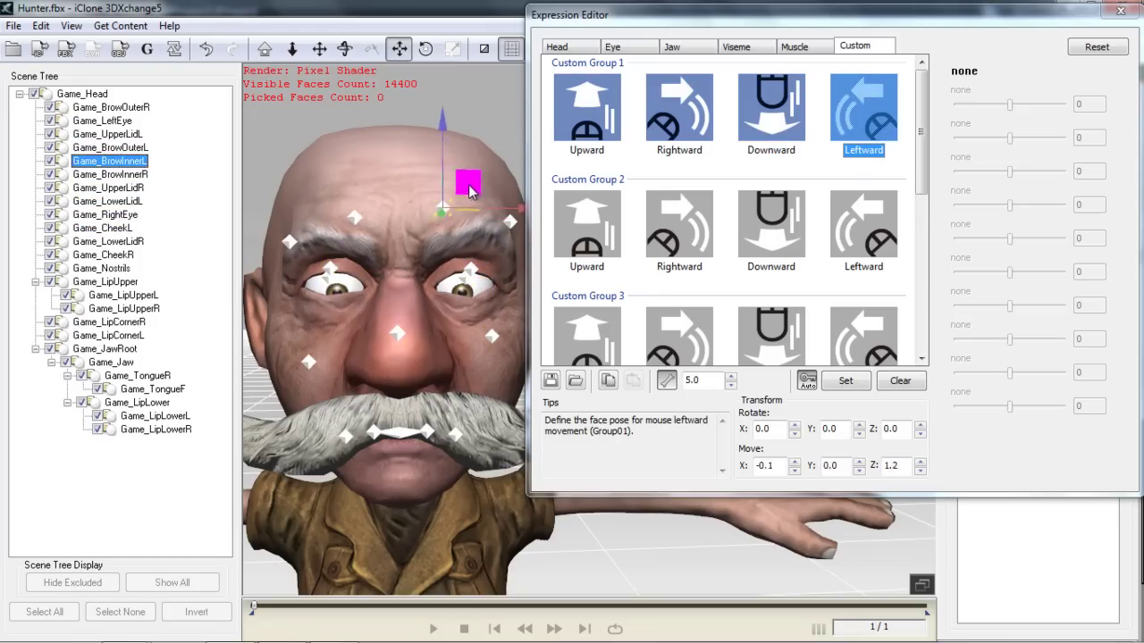
left_click(355, 218)
left_click_drag(384, 195, 383, 221)
left_click(289, 242)
left_click_drag(317, 219, 312, 245)
- Raise the left lip corner in the Leftward pose to about 7.1 in X and 119.9 in Z, and review all four Custom Group 1 poses
left_click(456, 435)
left_click_drag(480, 409, 478, 361)
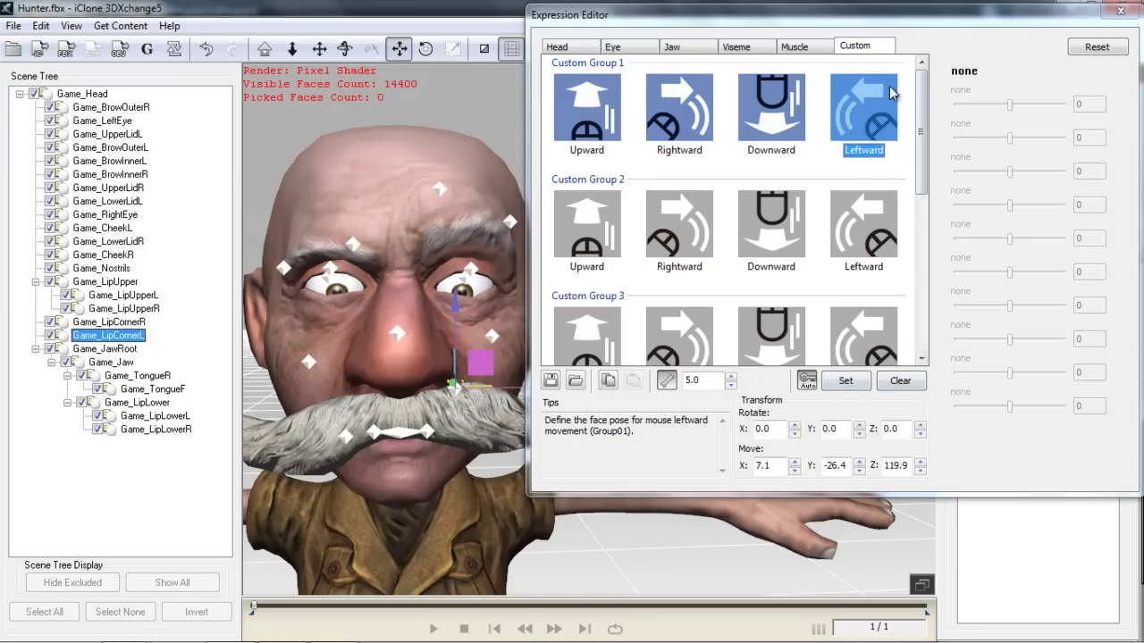
left_click(786, 112)
left_click(681, 124)
left_click(614, 125)
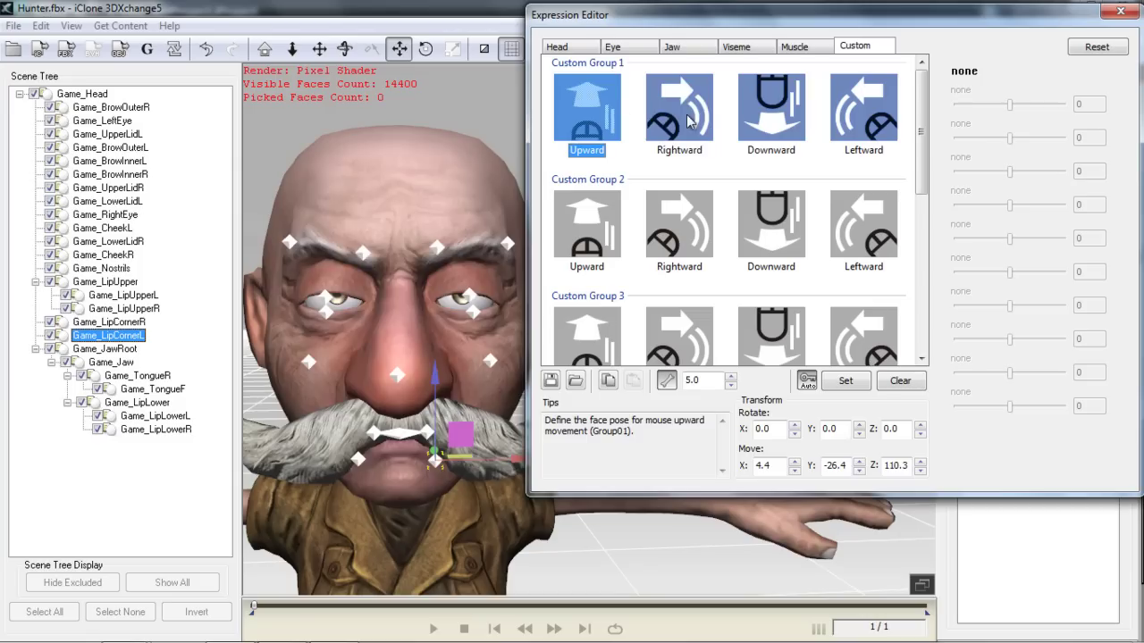
left_click(892, 104)
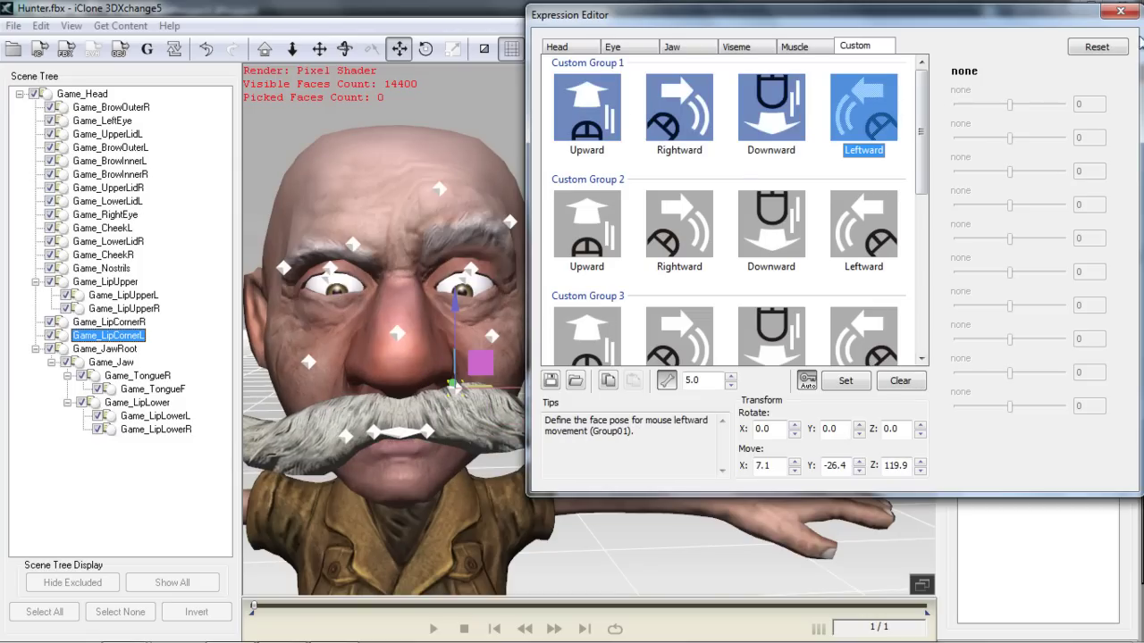
- Close the Expression Editor and apply the Hunter character to iClone
left_click(1119, 11)
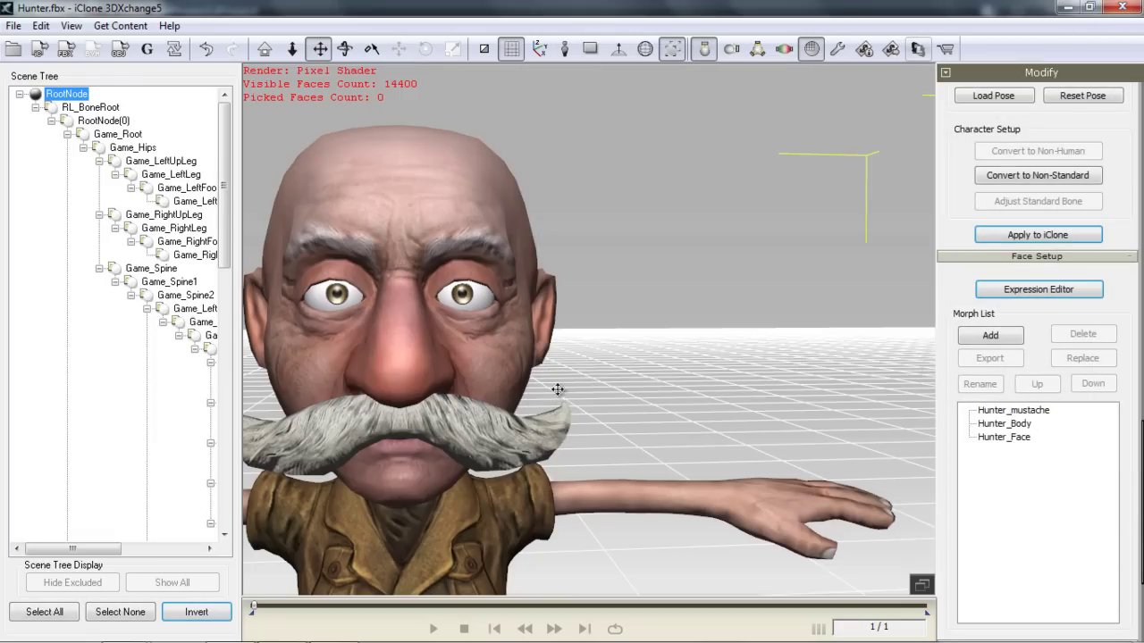
left_click_drag(432, 336, 591, 297)
right_click_drag(595, 344, 606, 402)
left_click(1036, 234)
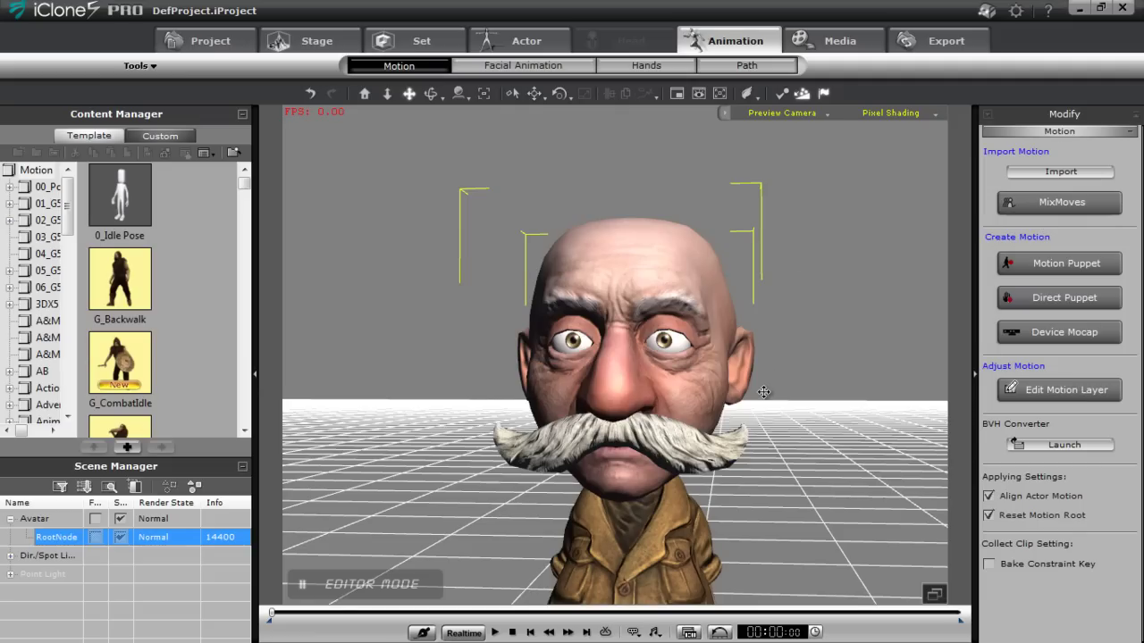
- Open facial puppeteering for the Hunter character in iClone with its face framed clearly in view
left_click_drag(764, 392, 718, 376)
right_click_drag(717, 375, 753, 416)
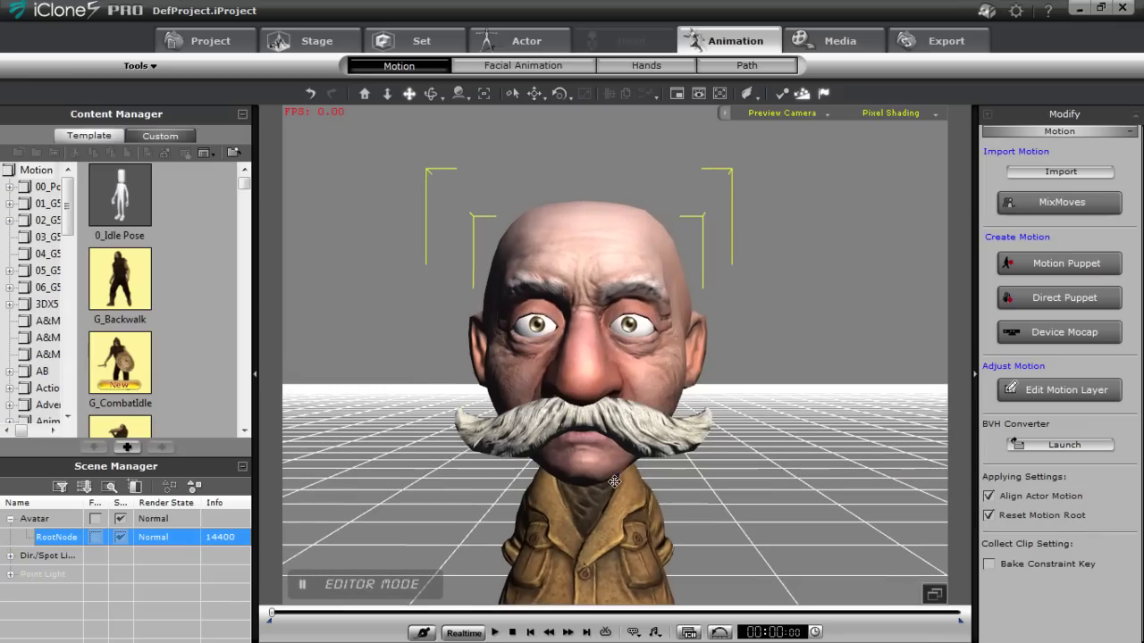
right_click(614, 482)
left_click(666, 461)
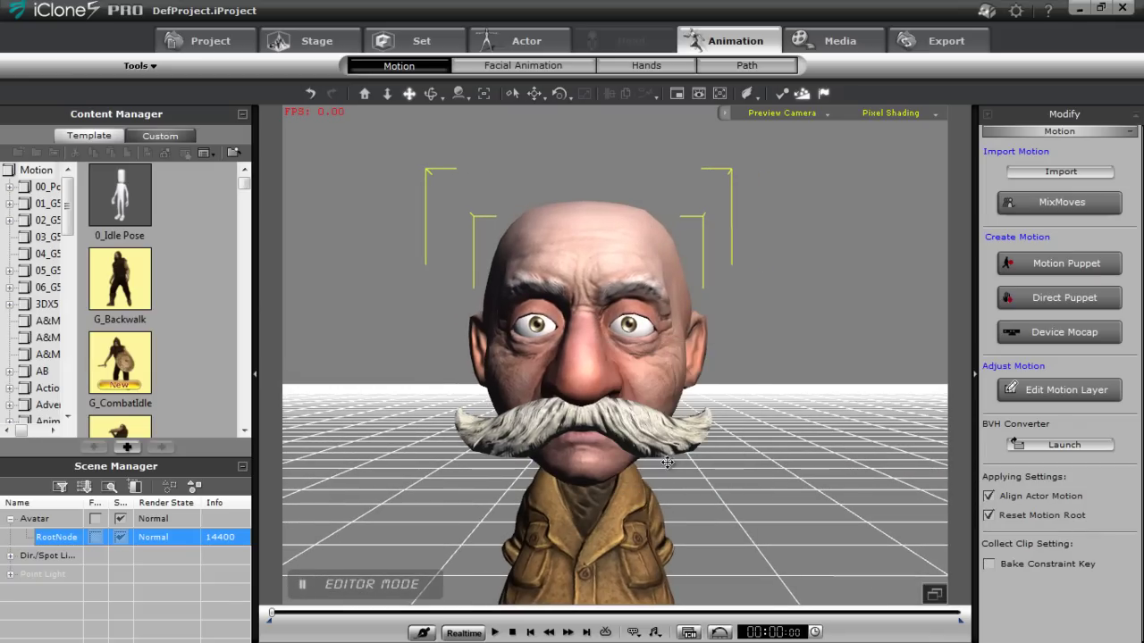
left_click(531, 71)
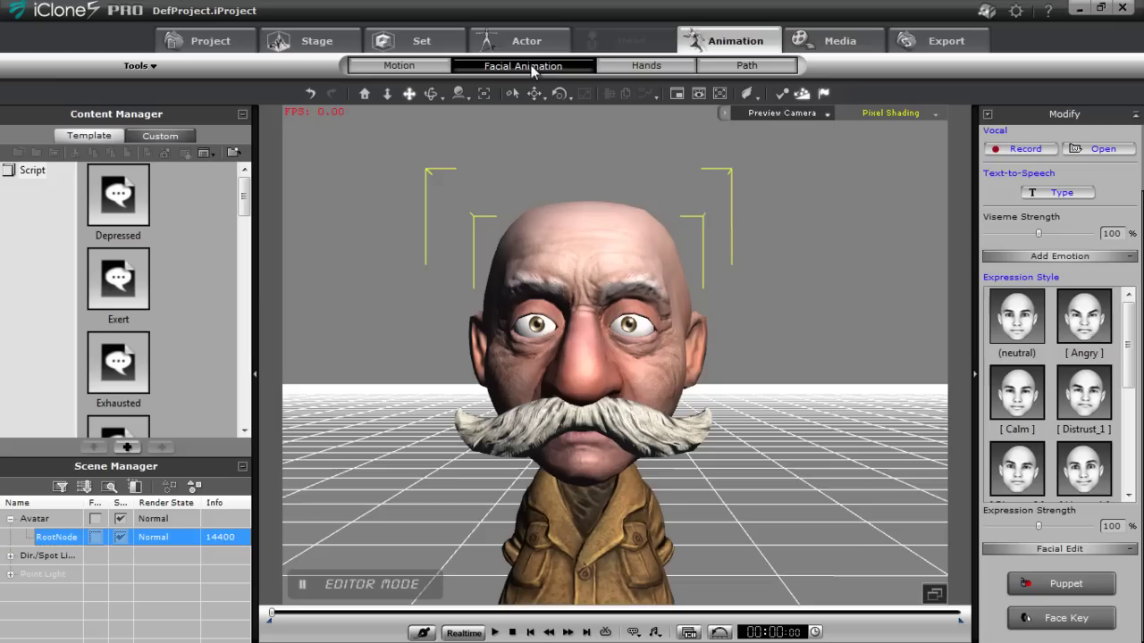
left_click(1073, 593)
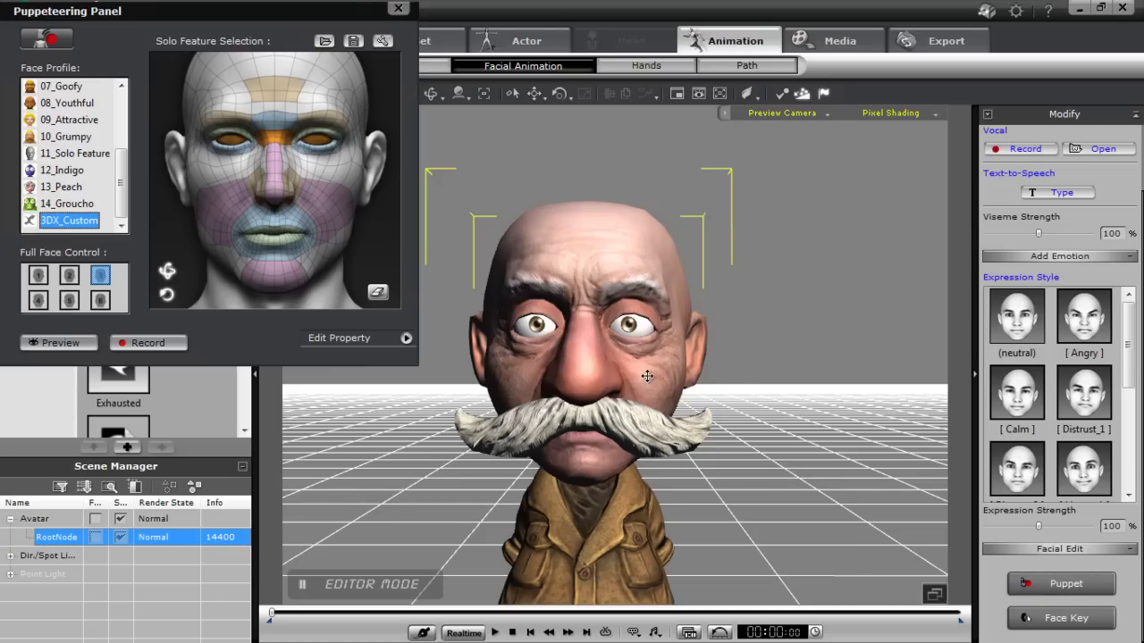
left_click_drag(647, 379, 728, 420)
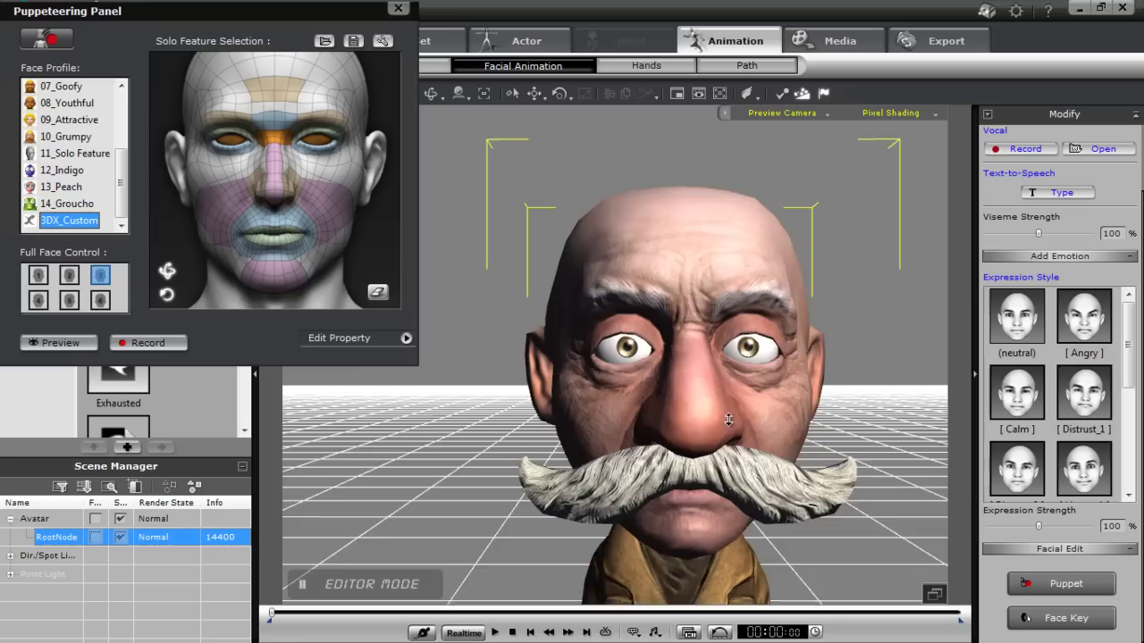
right_click_drag(728, 420, 708, 420)
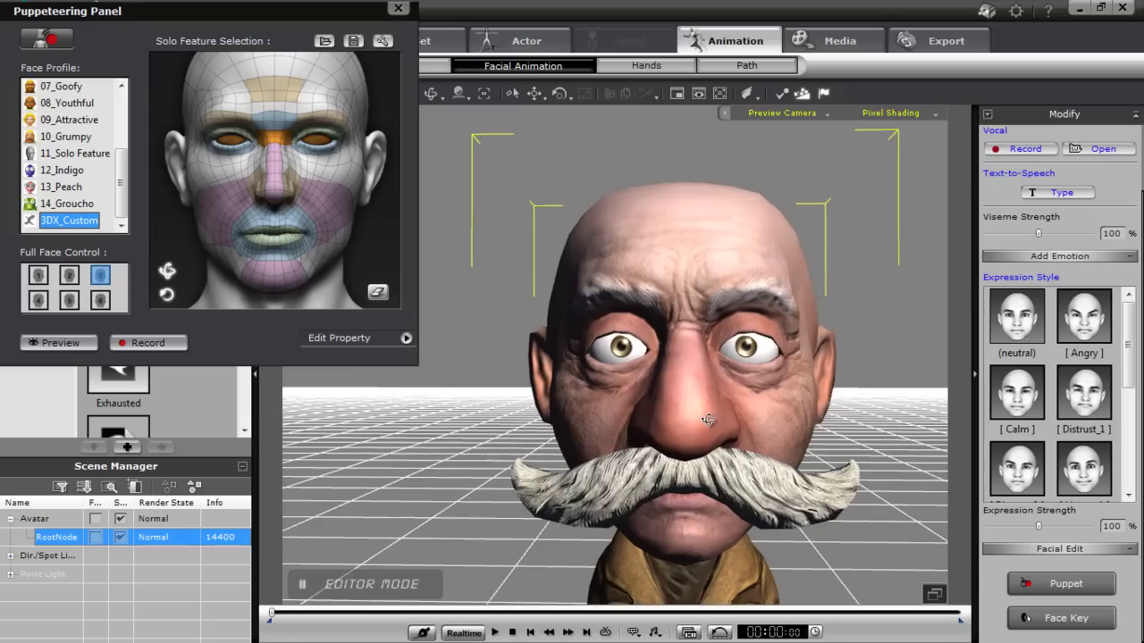
- Preview the first full face control of the 3DX_Custom profile on the character, and stop the preview
left_click(39, 278)
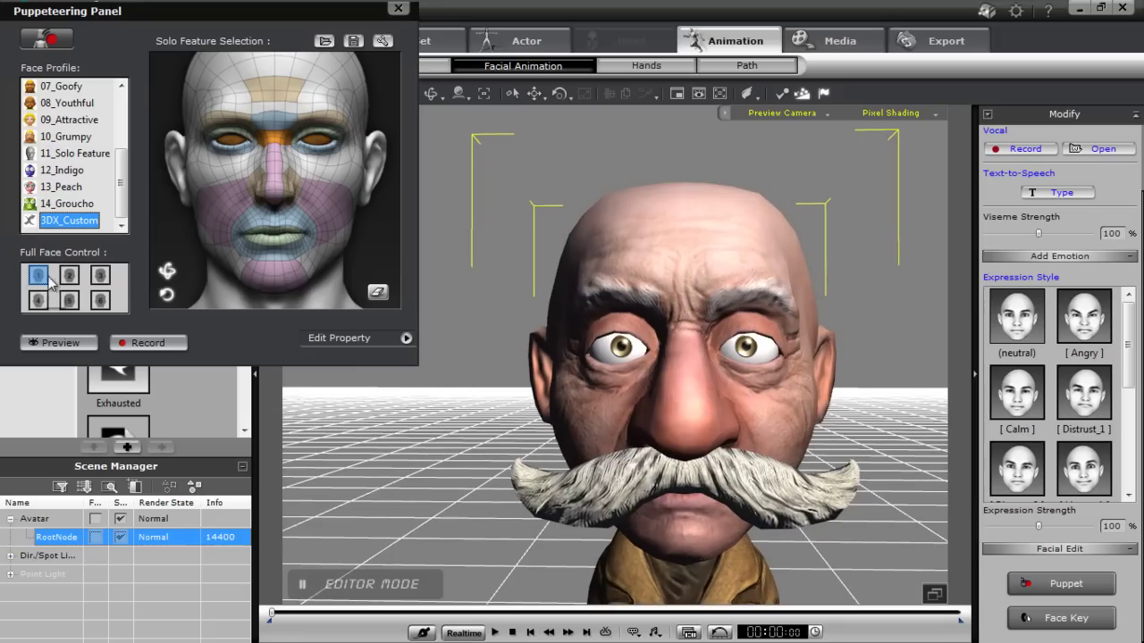
left_click(59, 343)
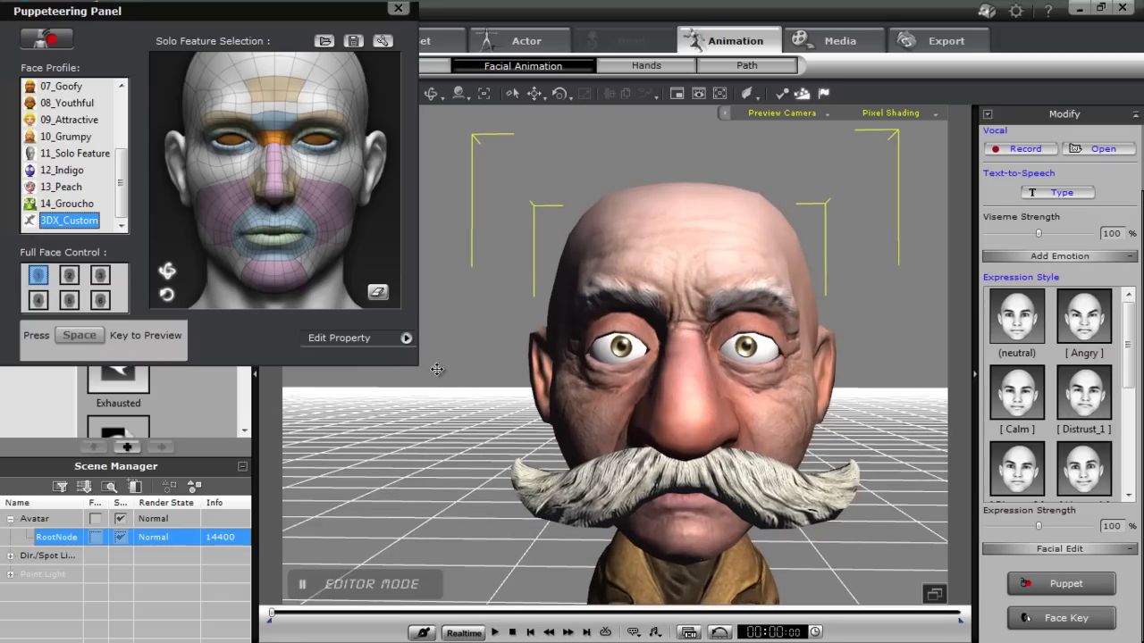
key("space")
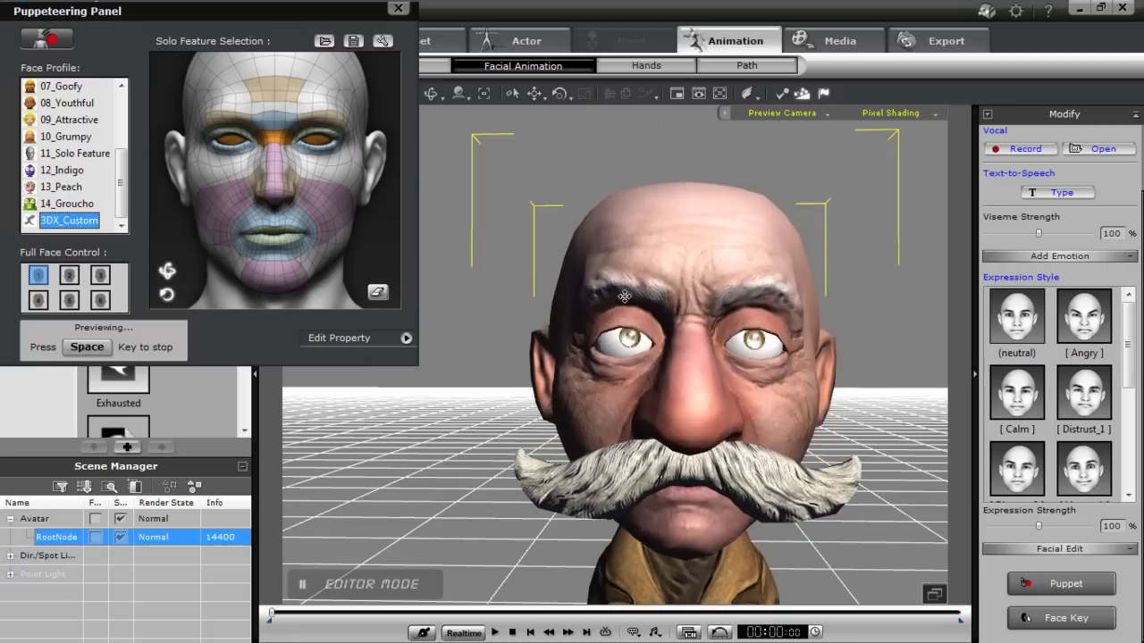
key("space")
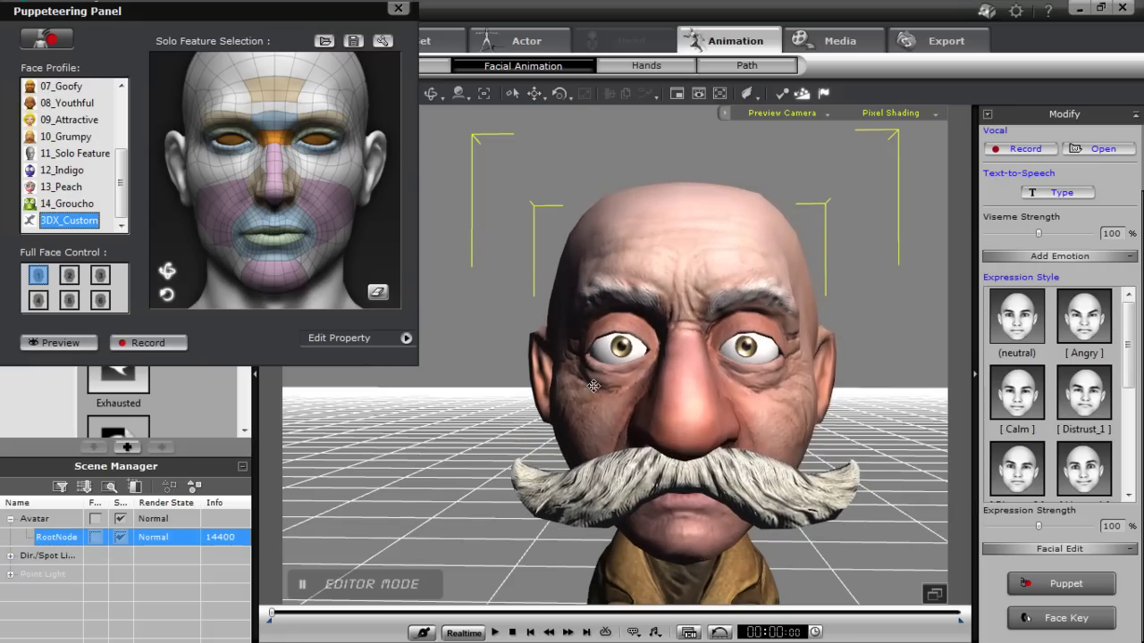
- Set the Right Y and Left Y eye weights of the puppet profile to 50 and preview the adjusted facial movement
middle_click_drag(627, 473, 687, 492)
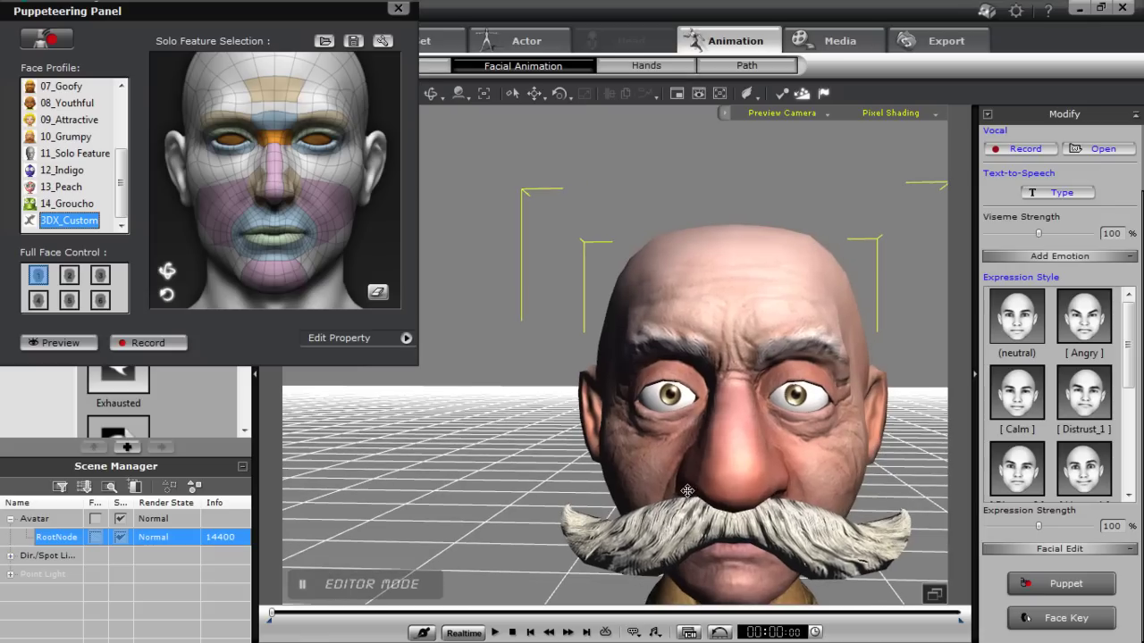
left_click(407, 338)
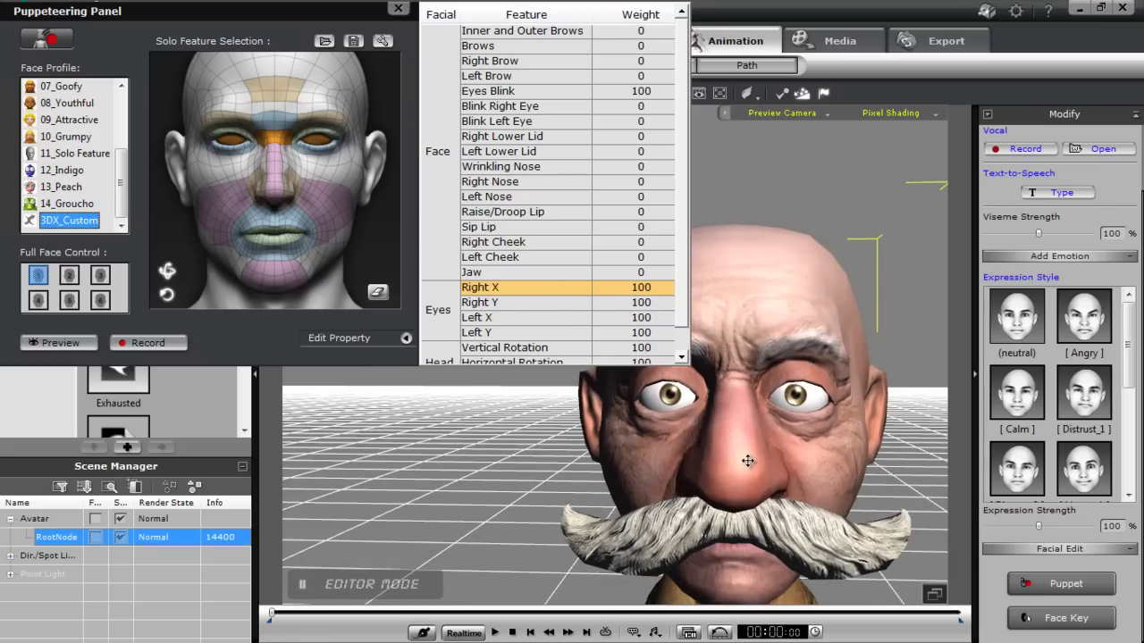
middle_click_drag(750, 468, 760, 479)
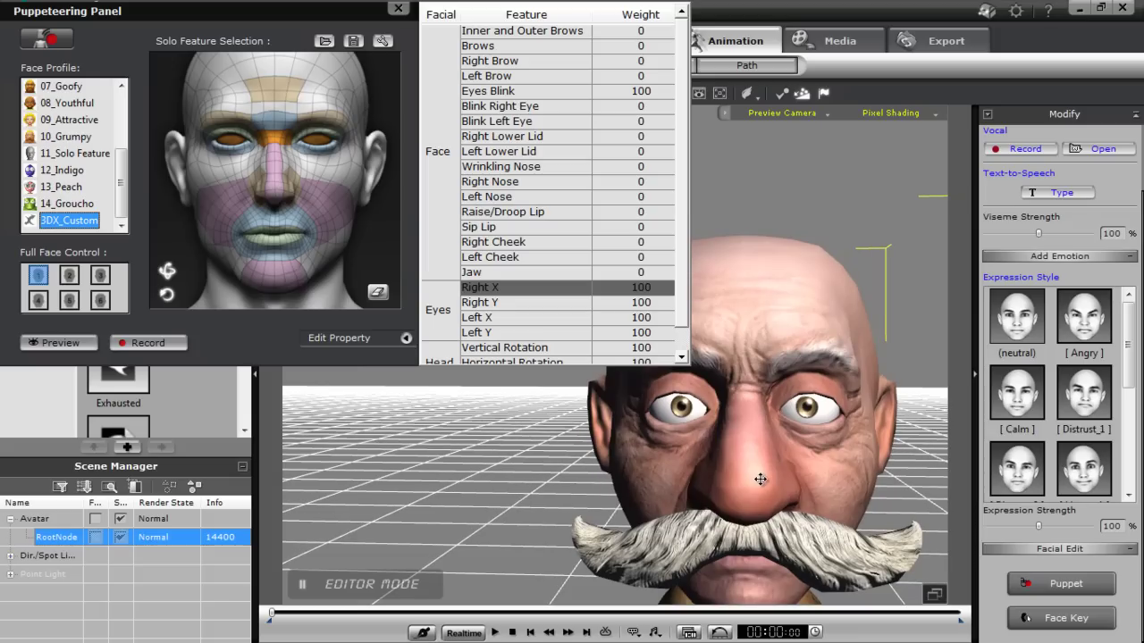
double_click(636, 303)
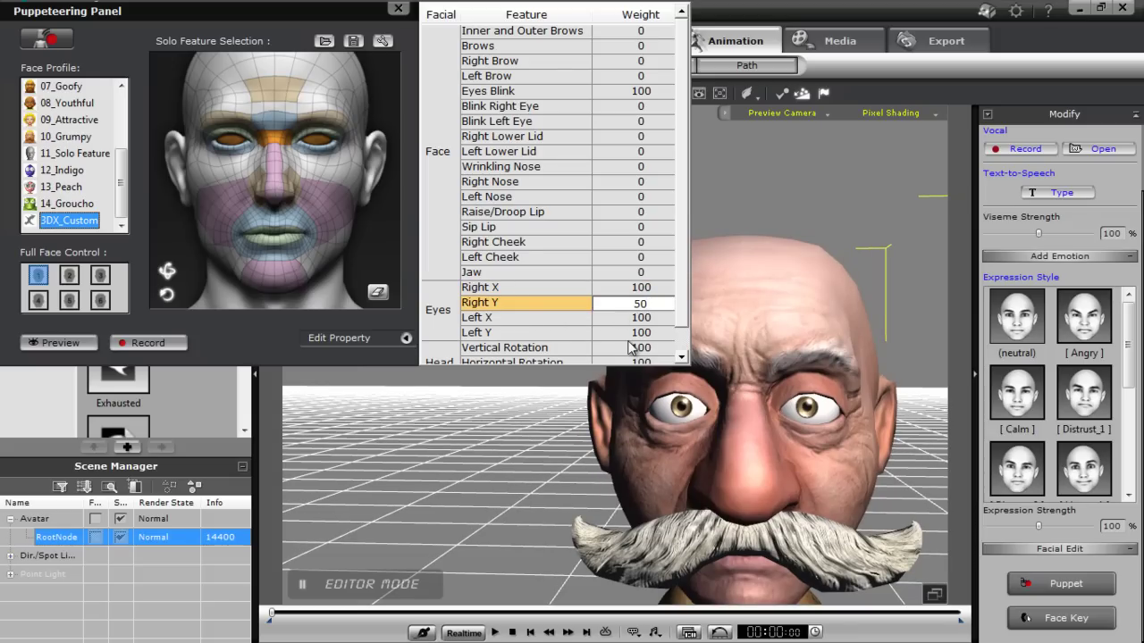
double_click(637, 334)
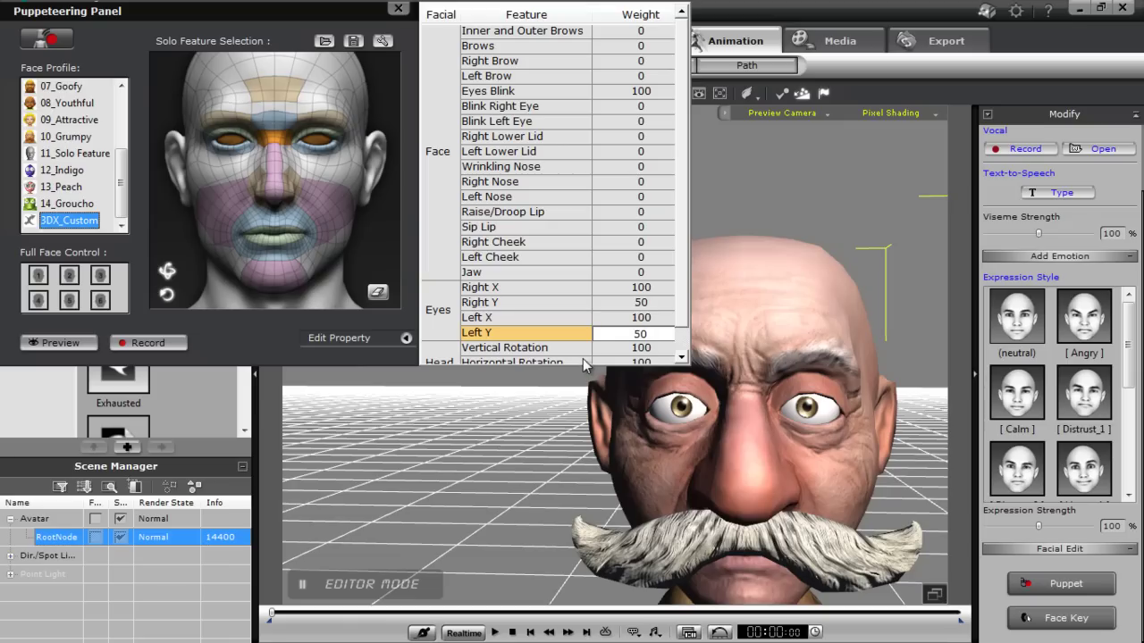
key("Return")
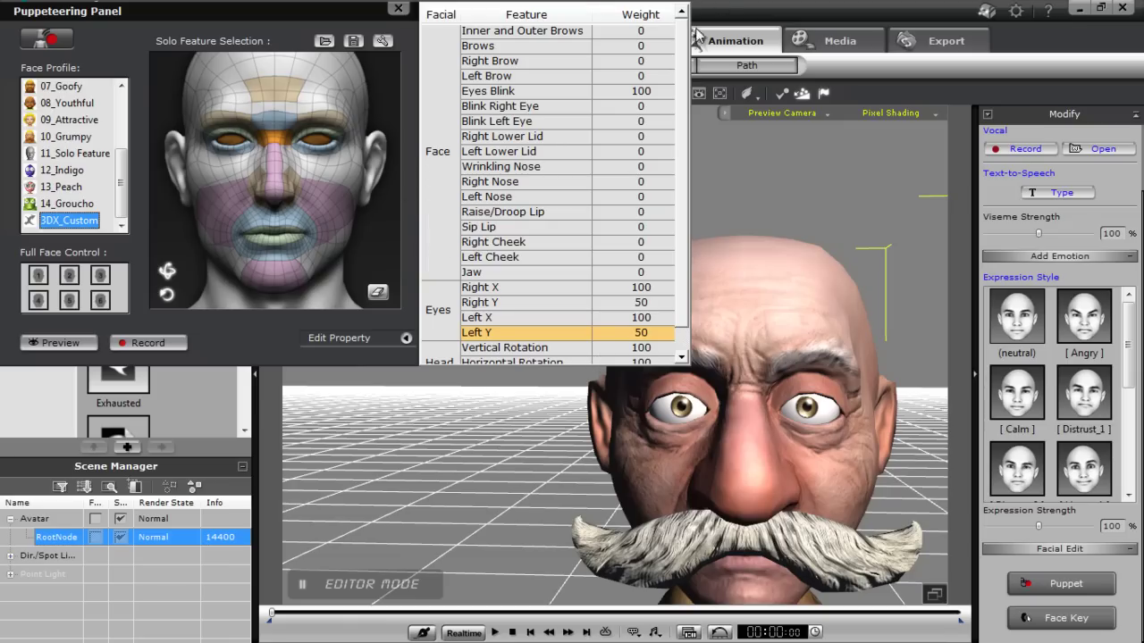
left_click(407, 339)
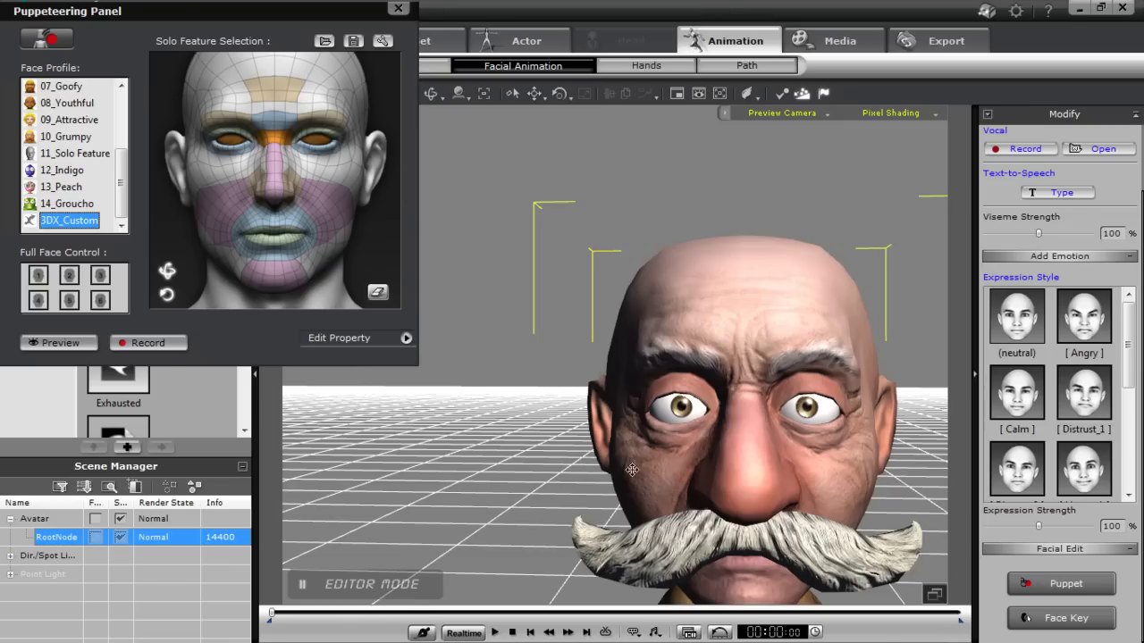
left_click(59, 344)
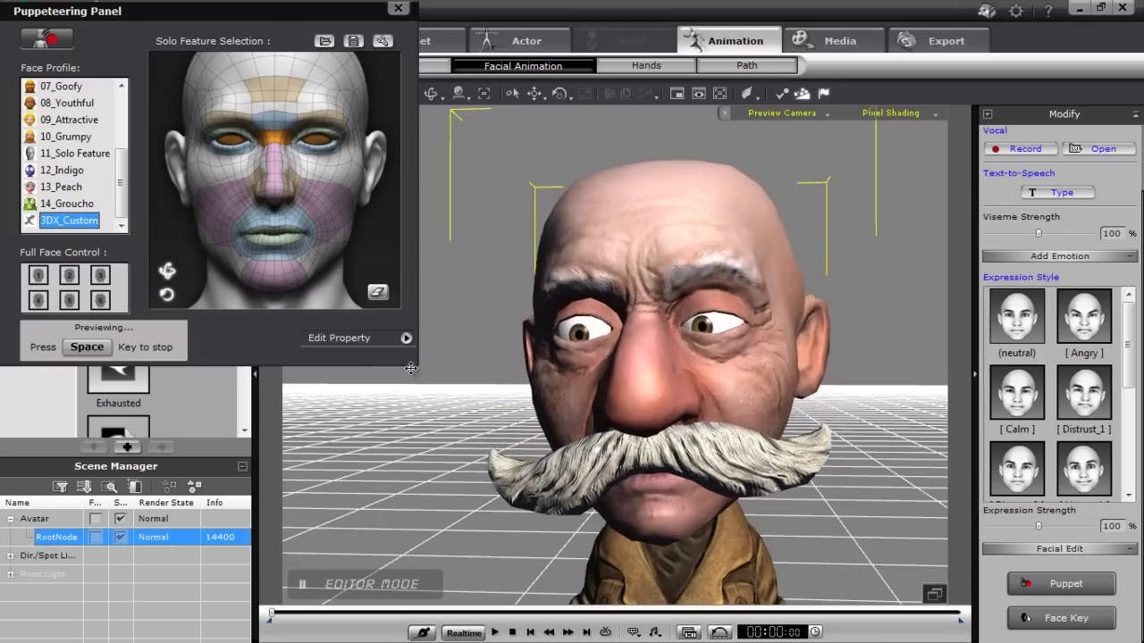
key("space")
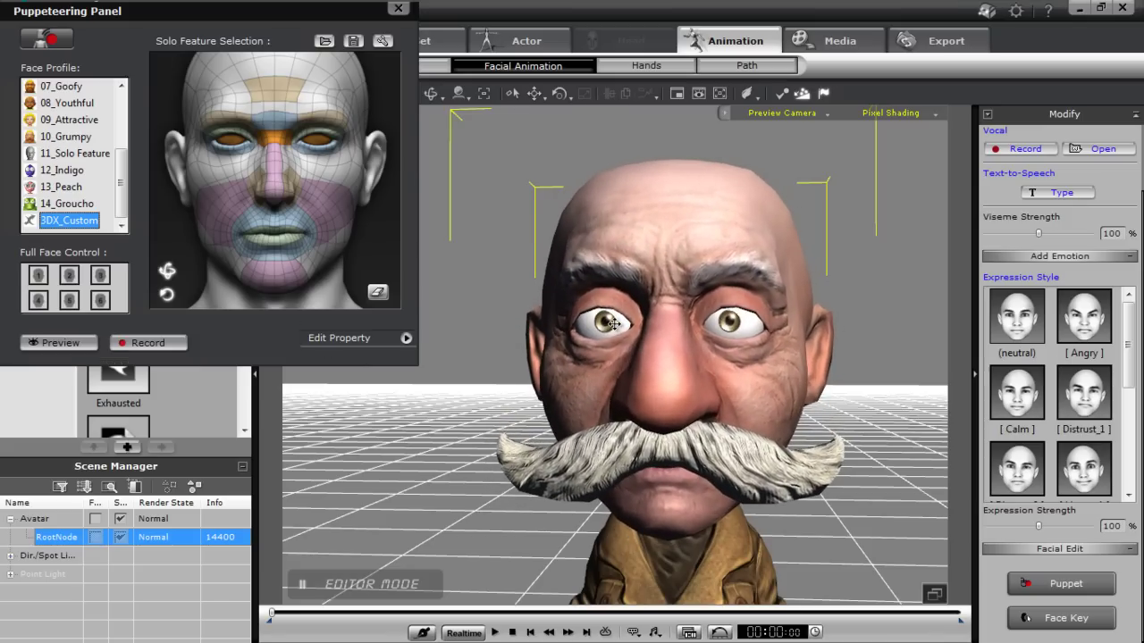
- Examine the puppet profile's feature weights and its table of X and Y expression values, and close the property settings
left_click(407, 340)
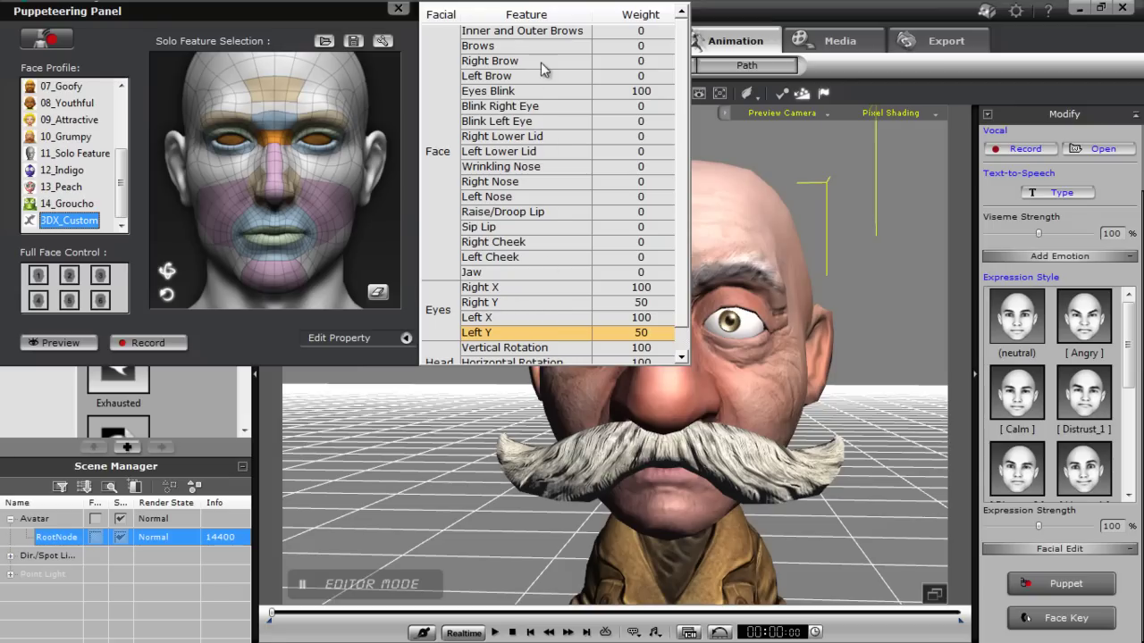
double_click(517, 197)
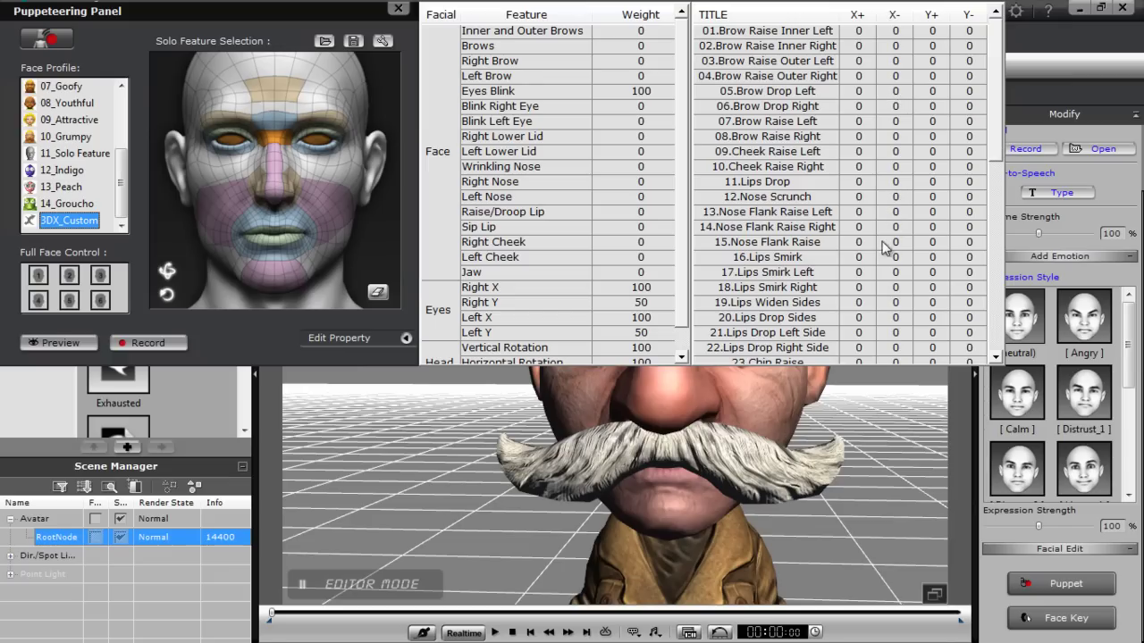
left_click_drag(795, 404, 843, 483)
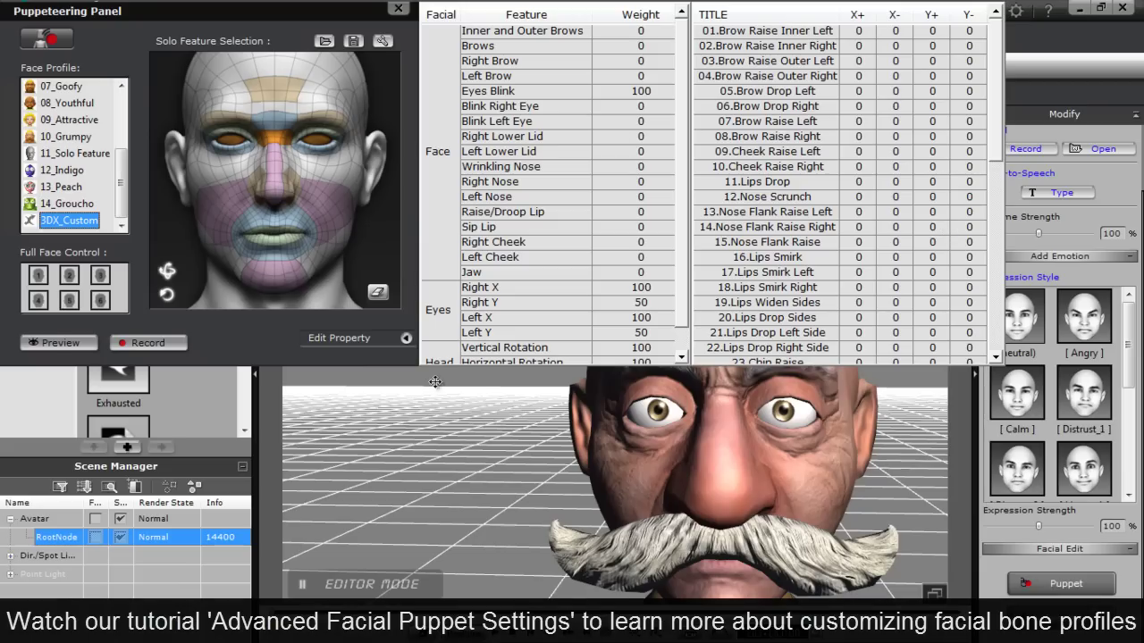
left_click(407, 339)
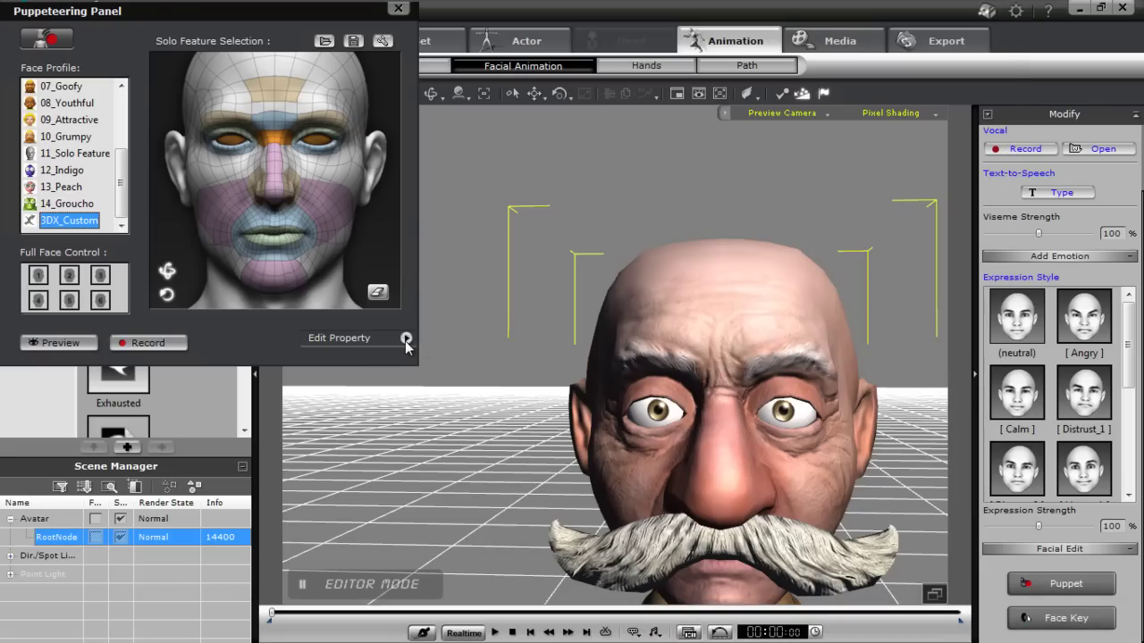
left_click_drag(733, 434, 695, 369)
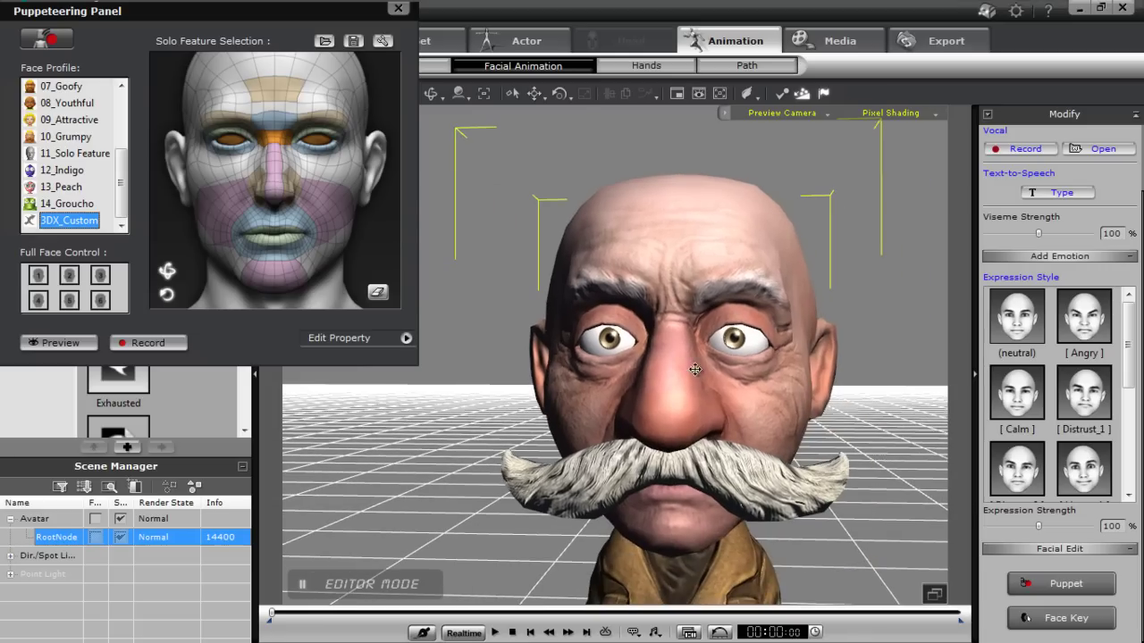